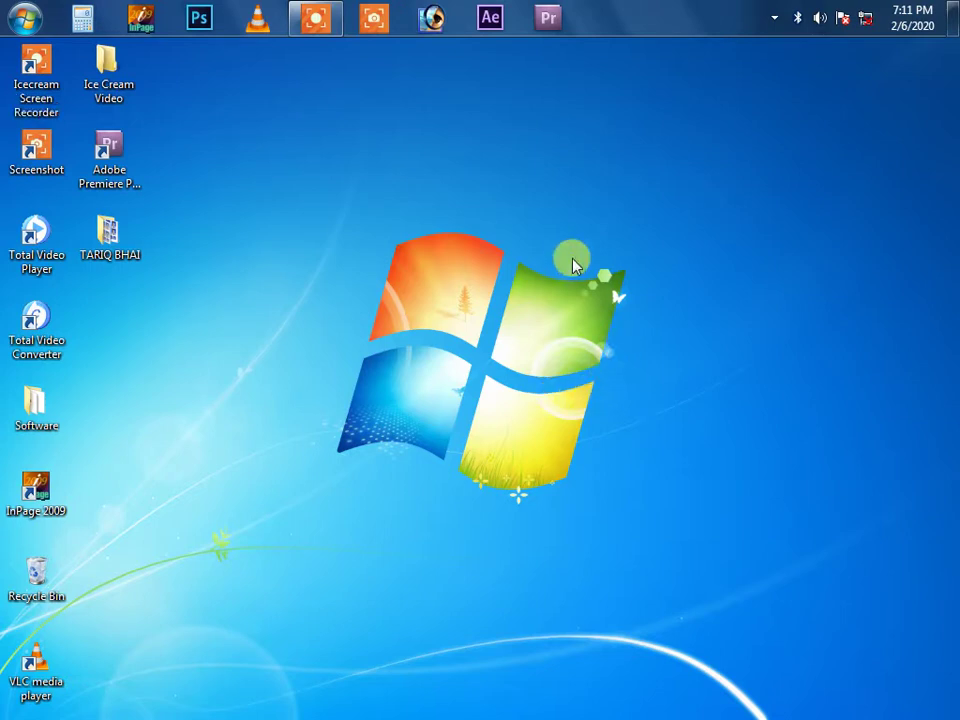
- Launch Adobe Photoshop 7.0 from its taskbar icon
{"action": "left_click", "coordinate": [435, 18]}
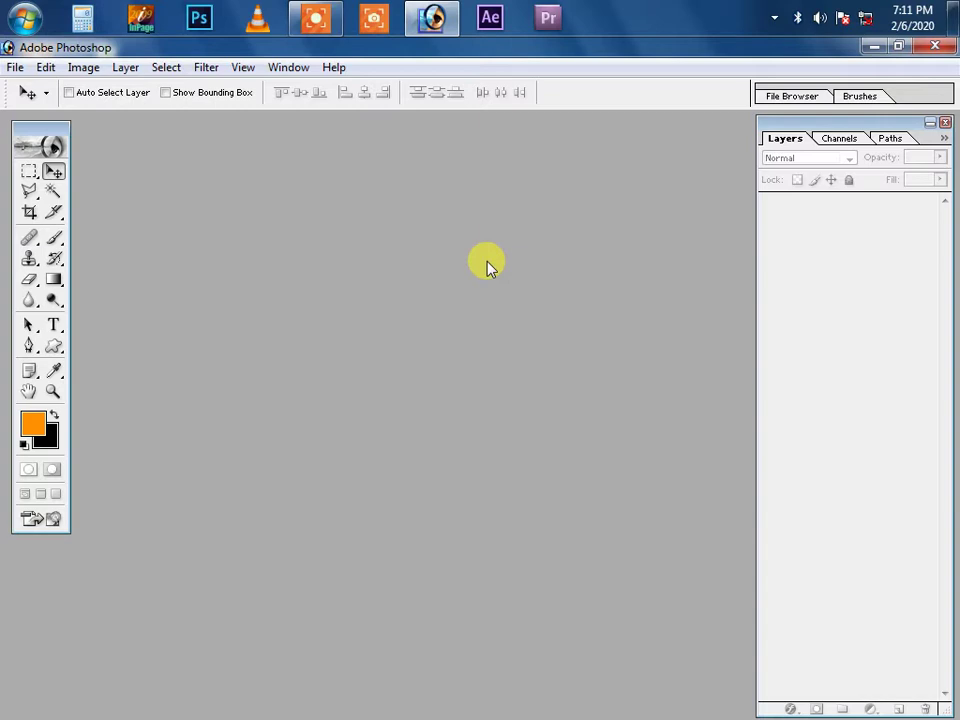
- Create a maximized 5×5 in, 300 ppi document with its canvas filled black
{"action": "key", "text": "ctrl+n"}
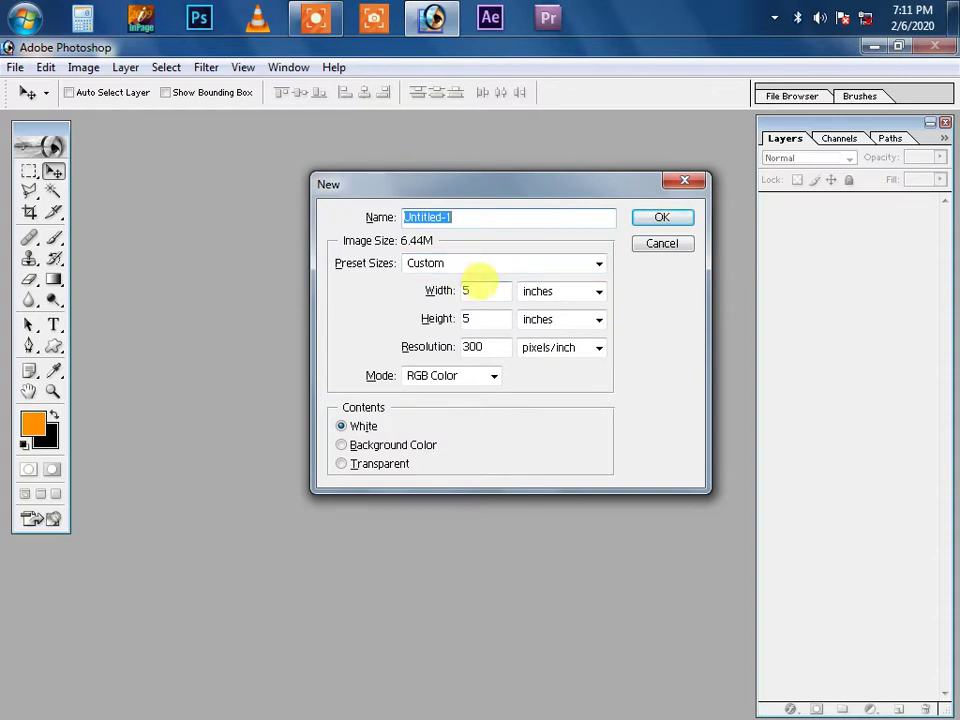
{"action": "key", "text": "Return"}
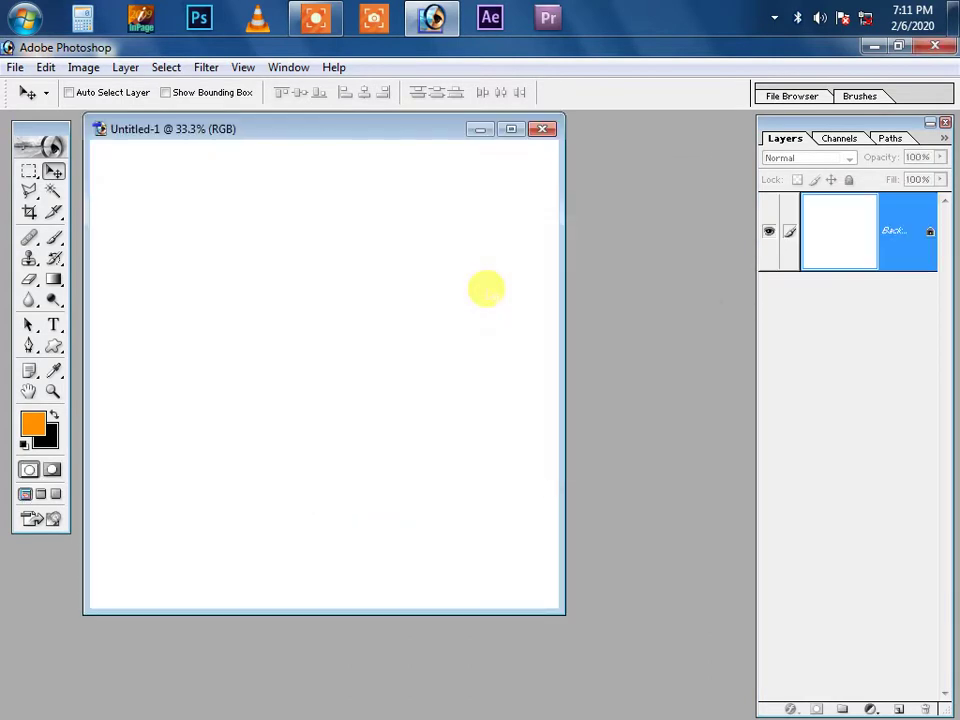
{"action": "double_click", "coordinate": [408, 130]}
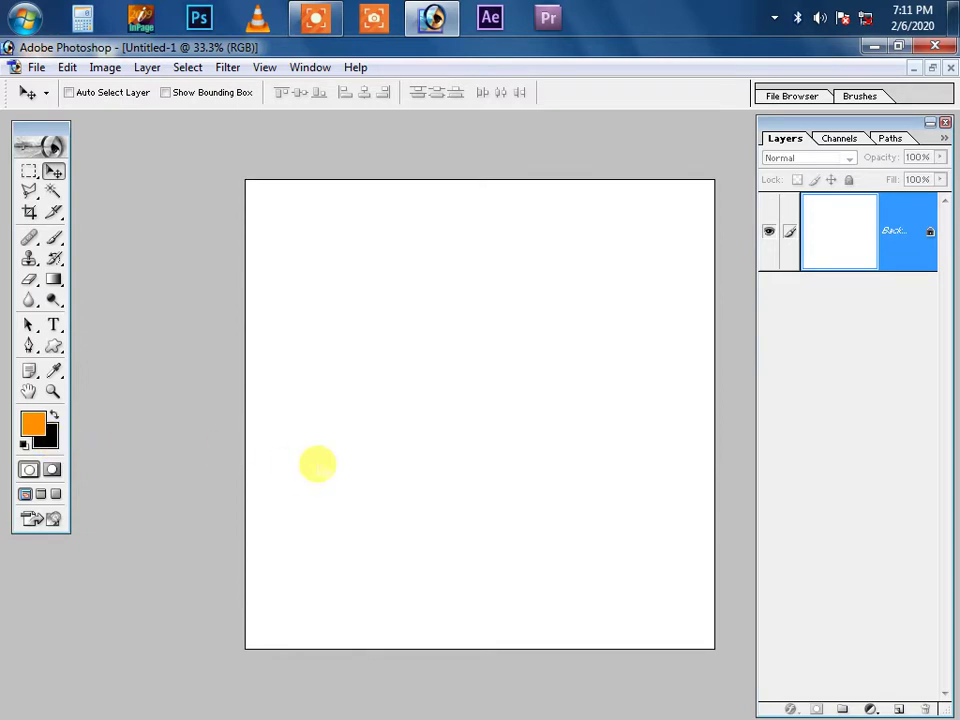
{"action": "key", "text": "ctrl+BackSpace"}
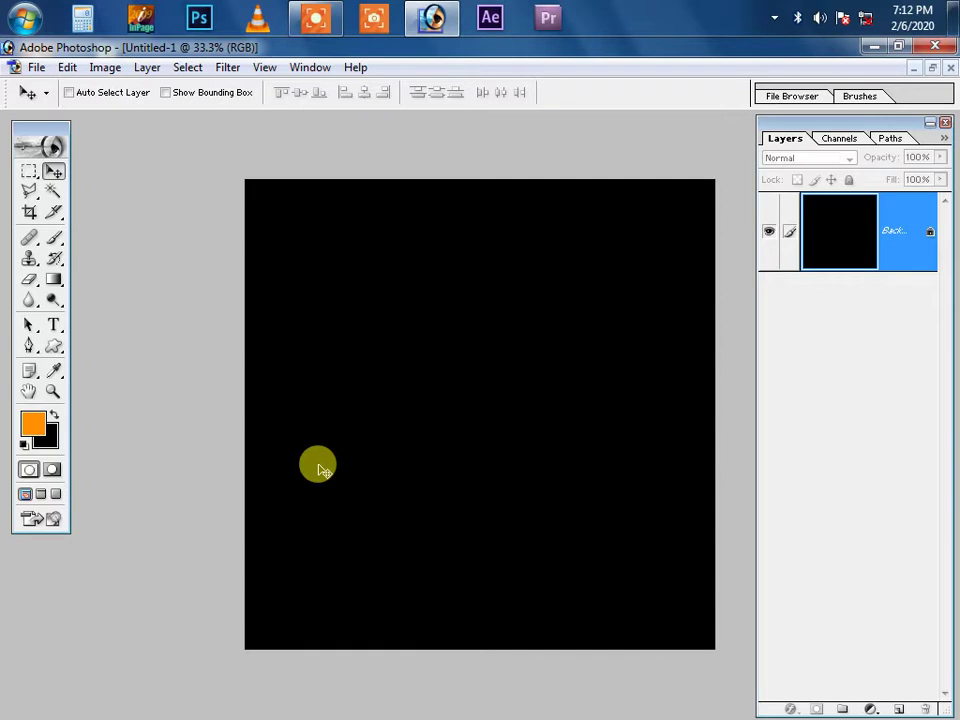
{"action": "key", "text": "t"}
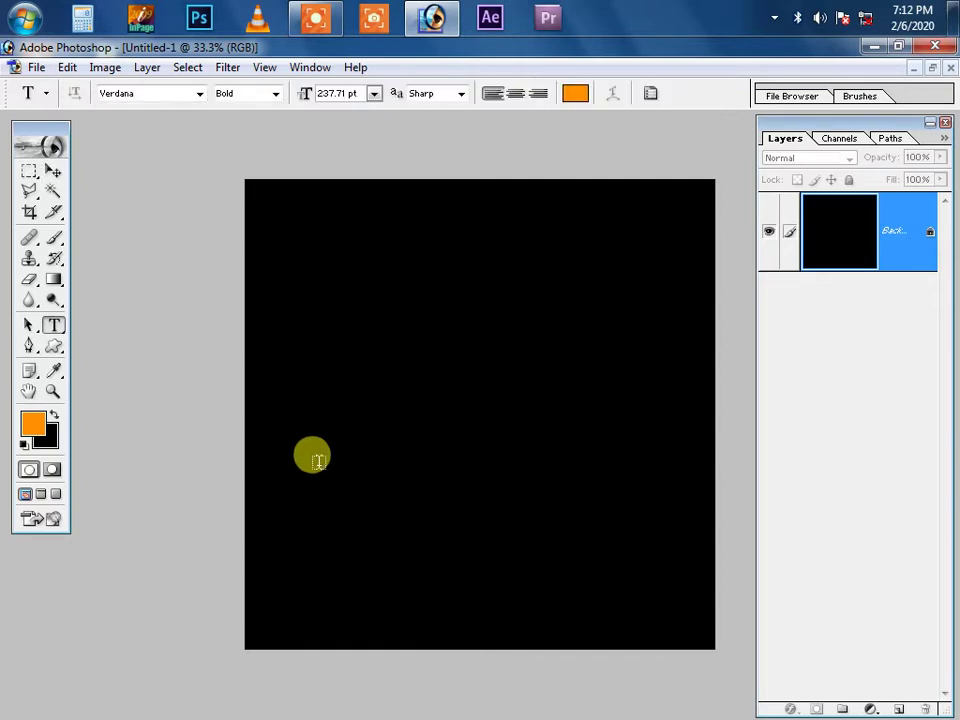
- Discard an oversized first attempt and type 'MASTER MIND' on the canvas at 48 pt
{"action": "left_click", "coordinate": [463, 426]}
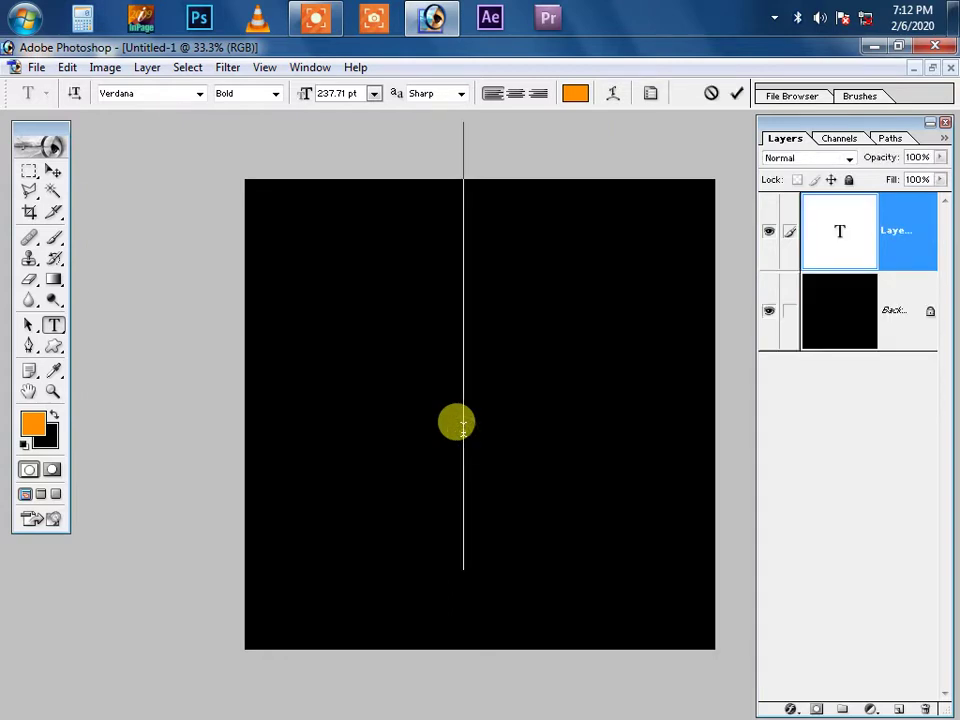
{"action": "type", "text": "M"}
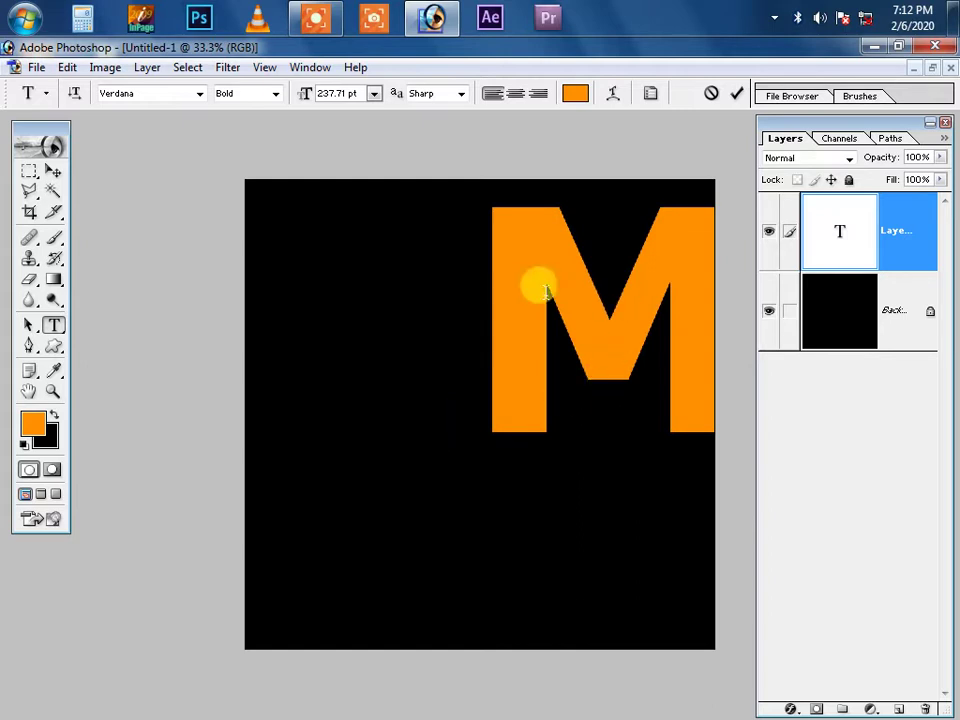
{"action": "key", "text": "Escape"}
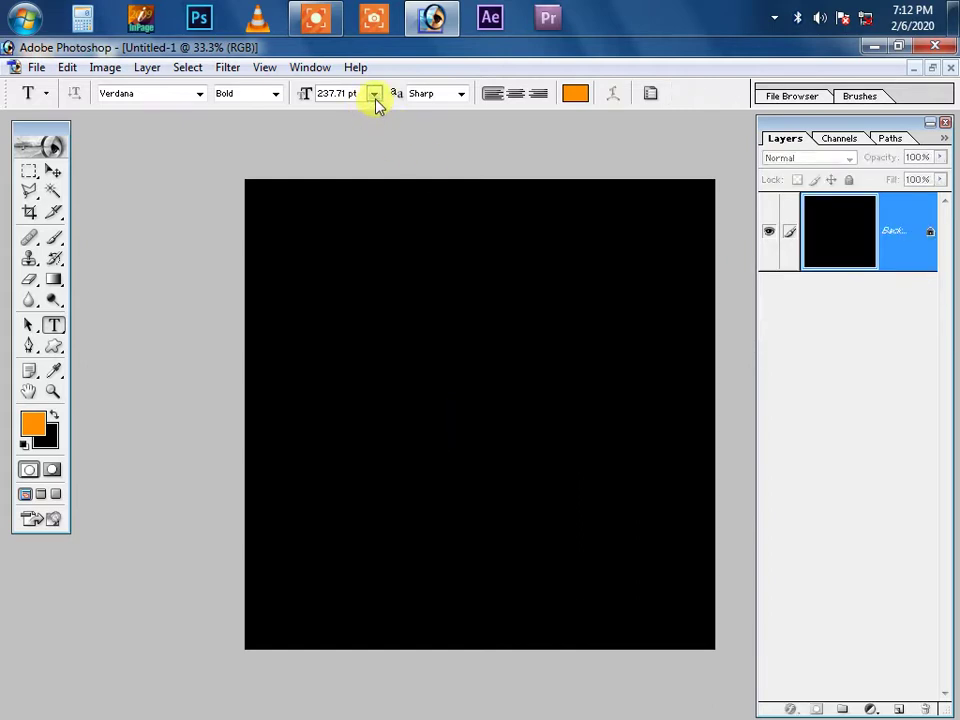
{"action": "left_click", "coordinate": [373, 94]}
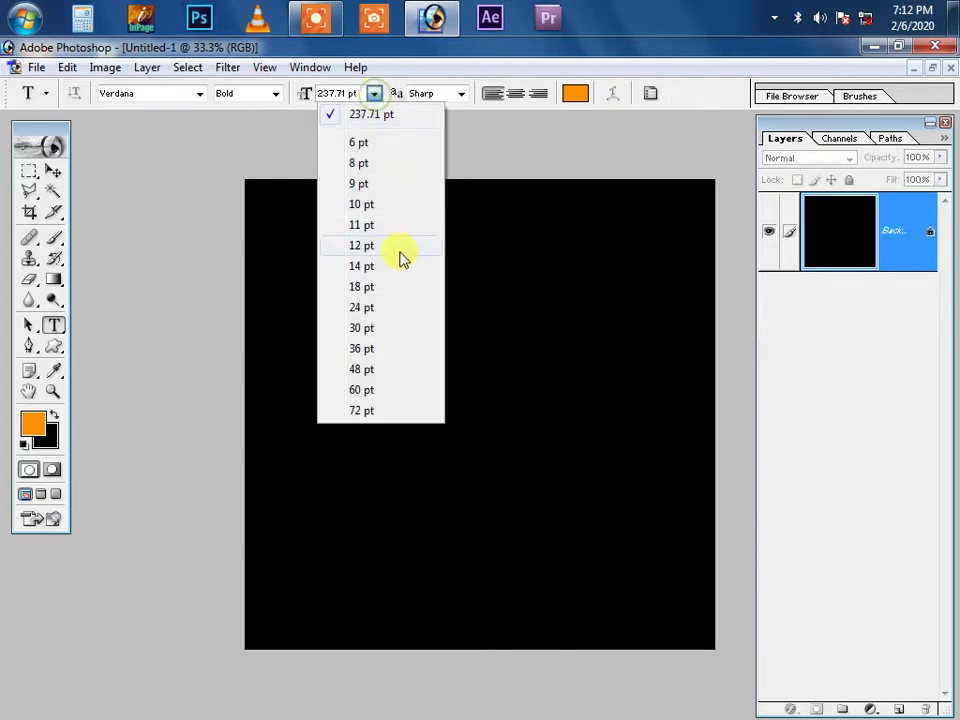
{"action": "left_click", "coordinate": [380, 369]}
{"action": "left_click", "coordinate": [411, 403]}
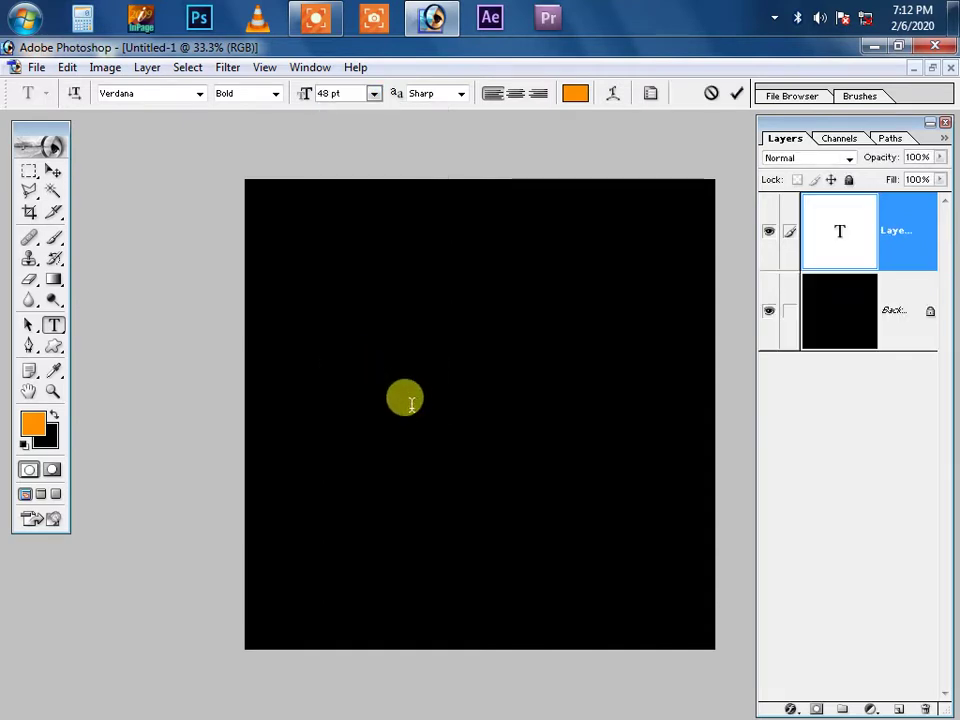
{"action": "type", "text": "MASTER"}
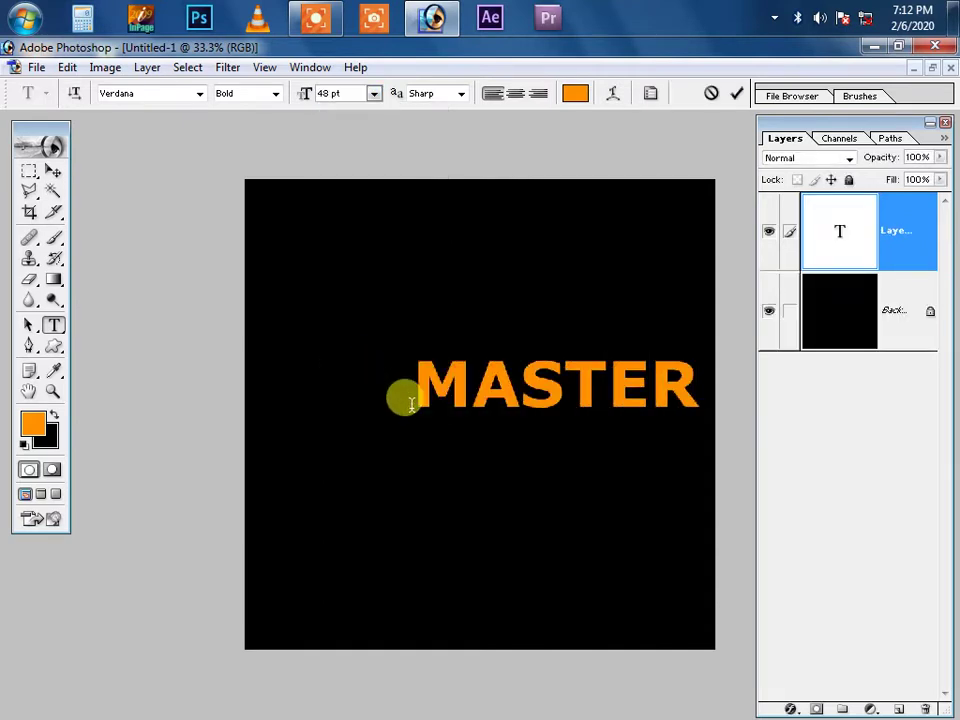
{"action": "key", "text": "ctrl+Return"}
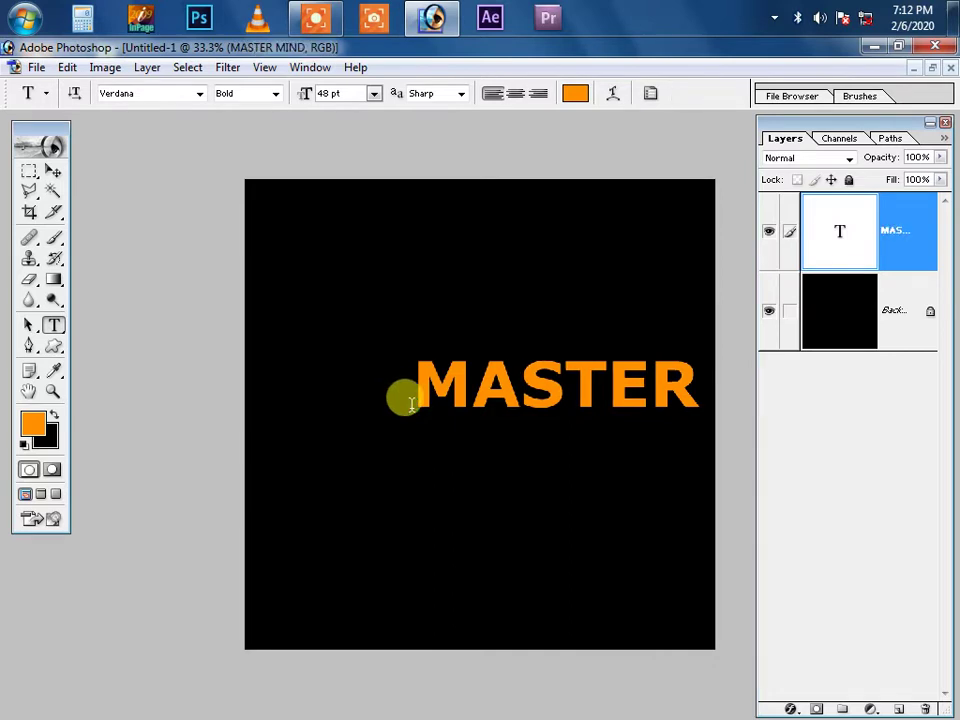
- Shift the MASTER MIND text left and reduce it to 36 pt
{"action": "key", "text": "v"}
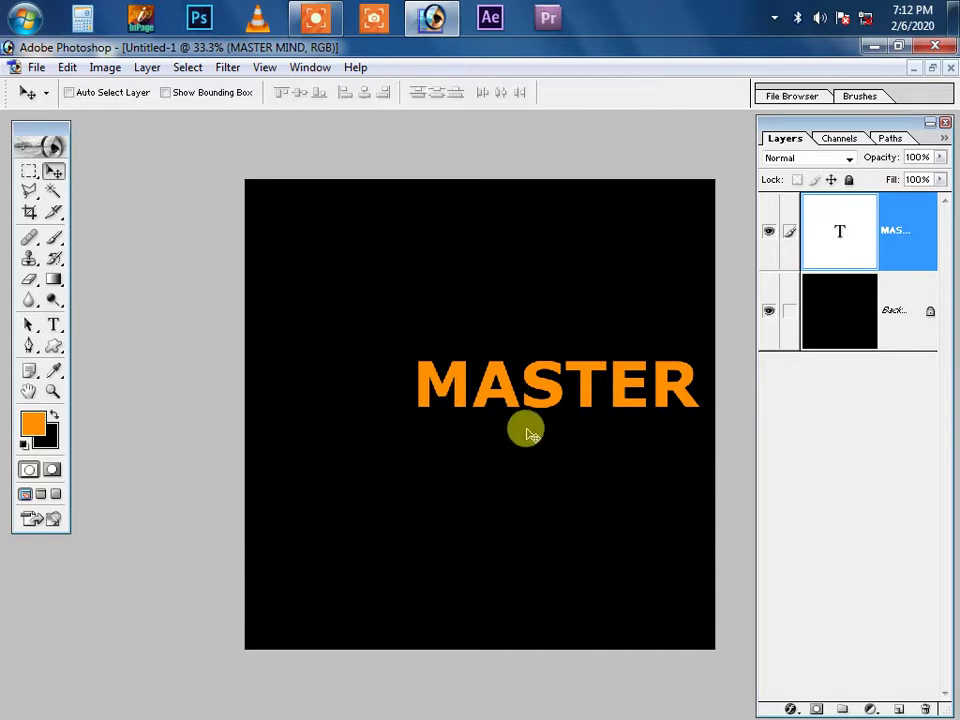
{"action": "mouse_move", "coordinate": [609, 409]}
{"action": "left_mouse_down"}
{"action": "mouse_move", "coordinate": [470, 410]}
{"action": "mouse_move", "coordinate": [455, 377]}
{"action": "mouse_move", "coordinate": [461, 383]}
{"action": "left_mouse_up"}
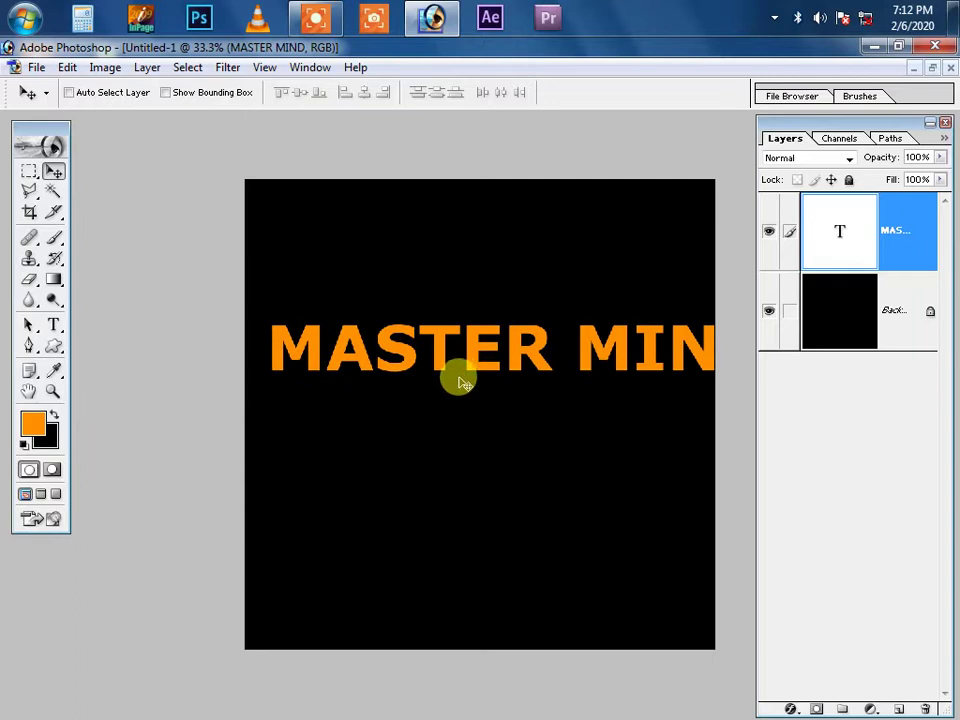
{"action": "key", "text": "t"}
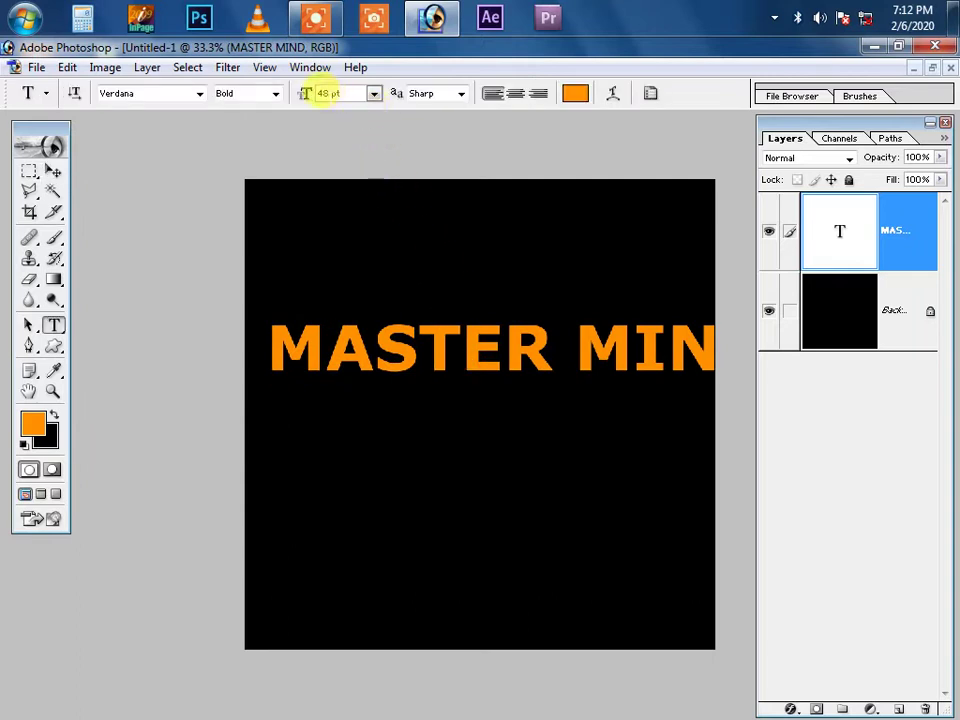
{"action": "left_click", "coordinate": [375, 94]}
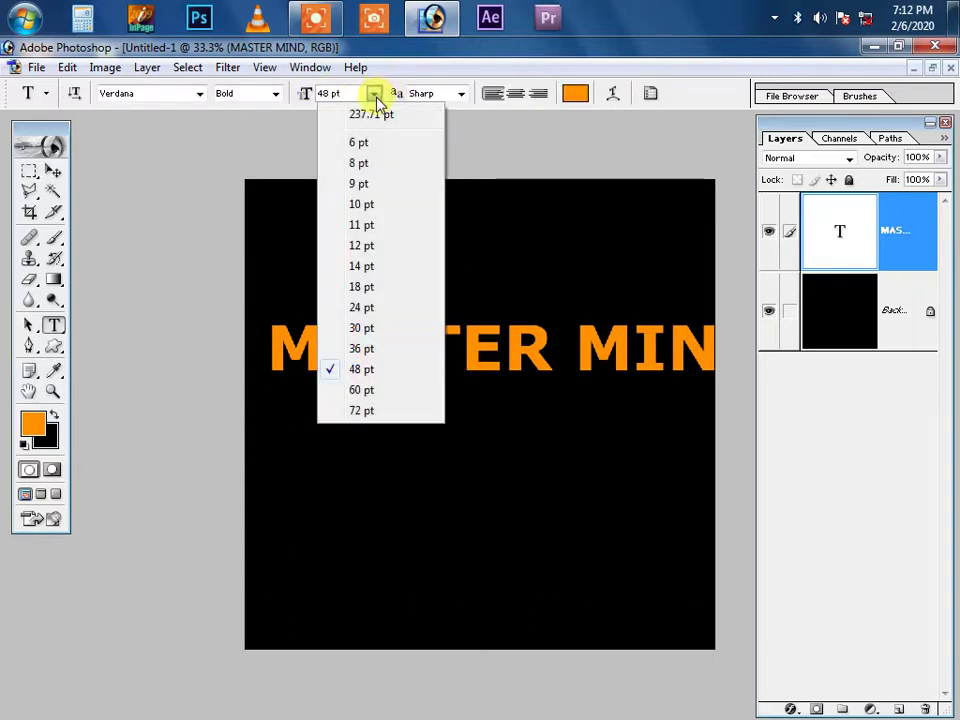
{"action": "left_click", "coordinate": [386, 348]}
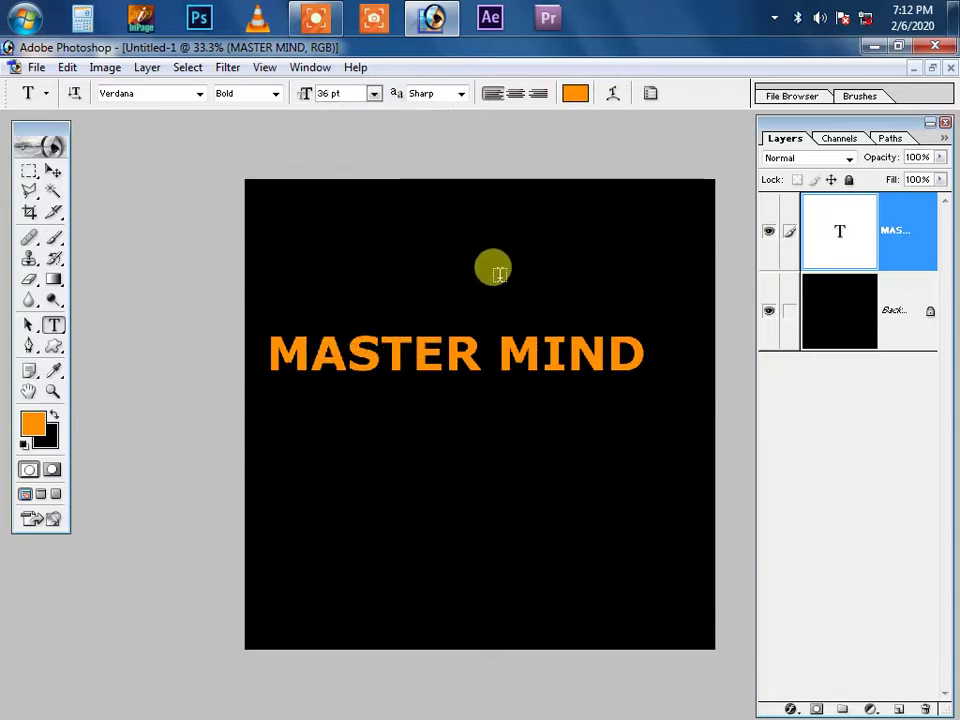
- Make the text and foreground colour white, then drag MASTER MIND to the canvas centre
{"action": "left_click", "coordinate": [575, 93]}
{"action": "left_click", "coordinate": [538, 327]}
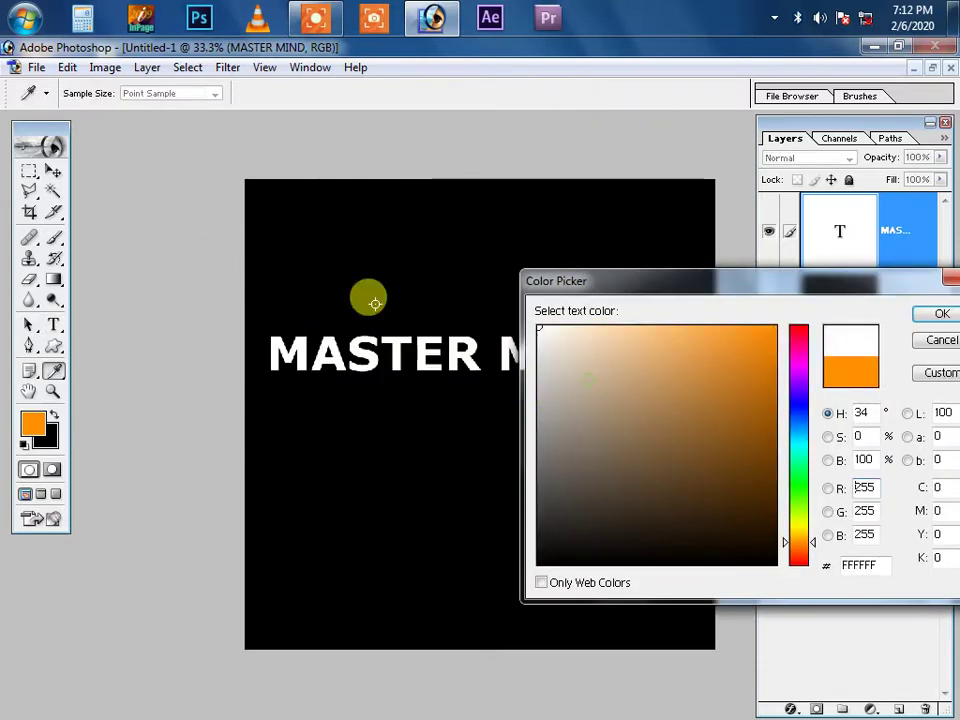
{"action": "key", "text": "Return"}
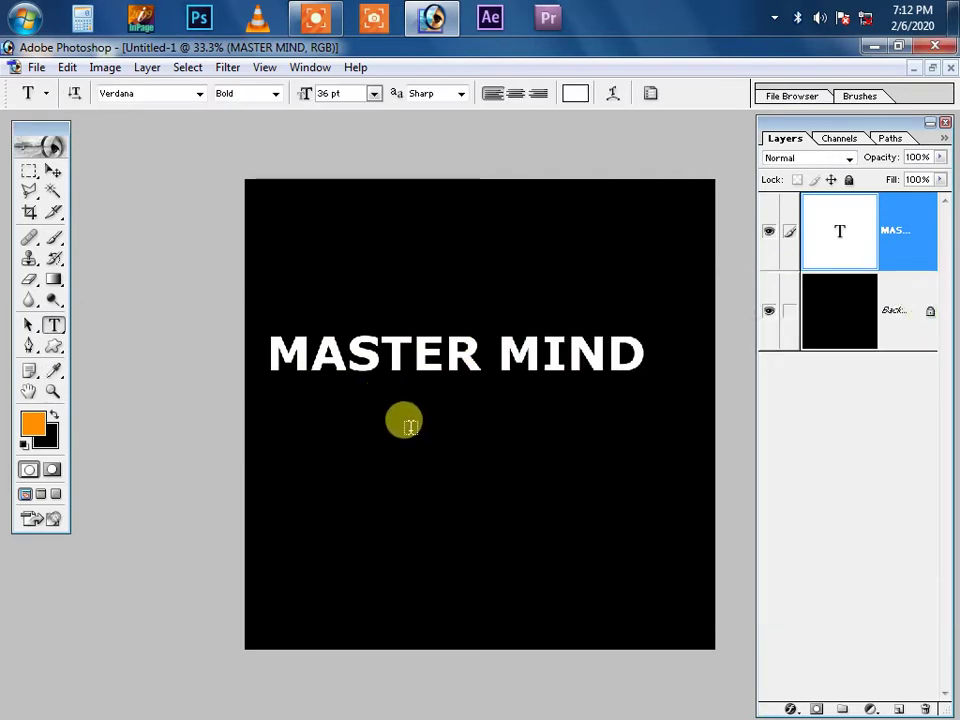
{"action": "left_click", "coordinate": [33, 424]}
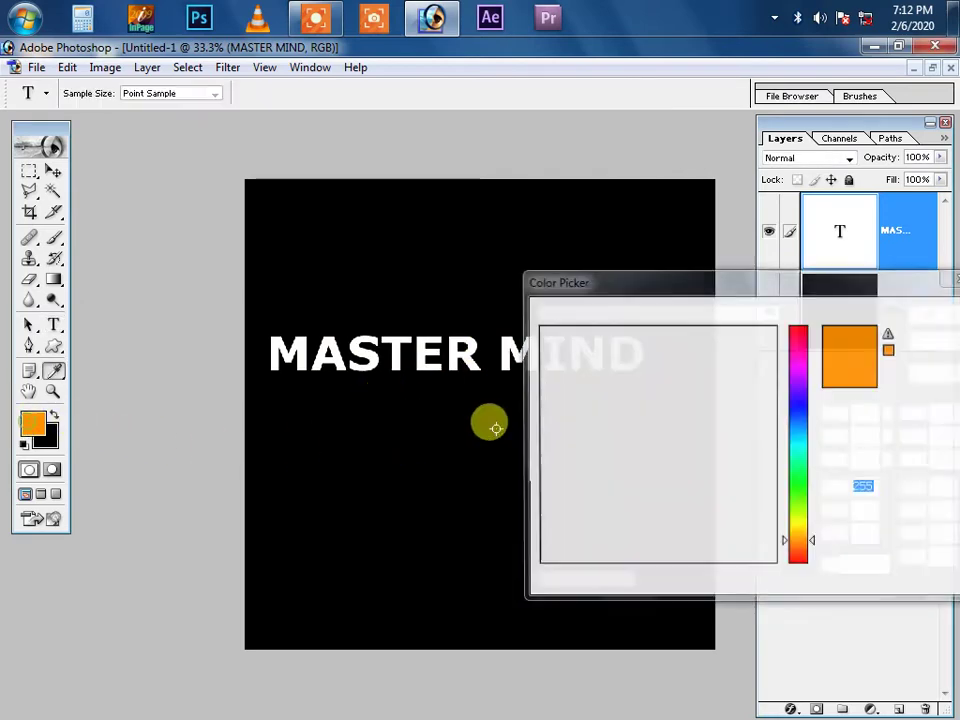
{"action": "key", "text": "Return"}
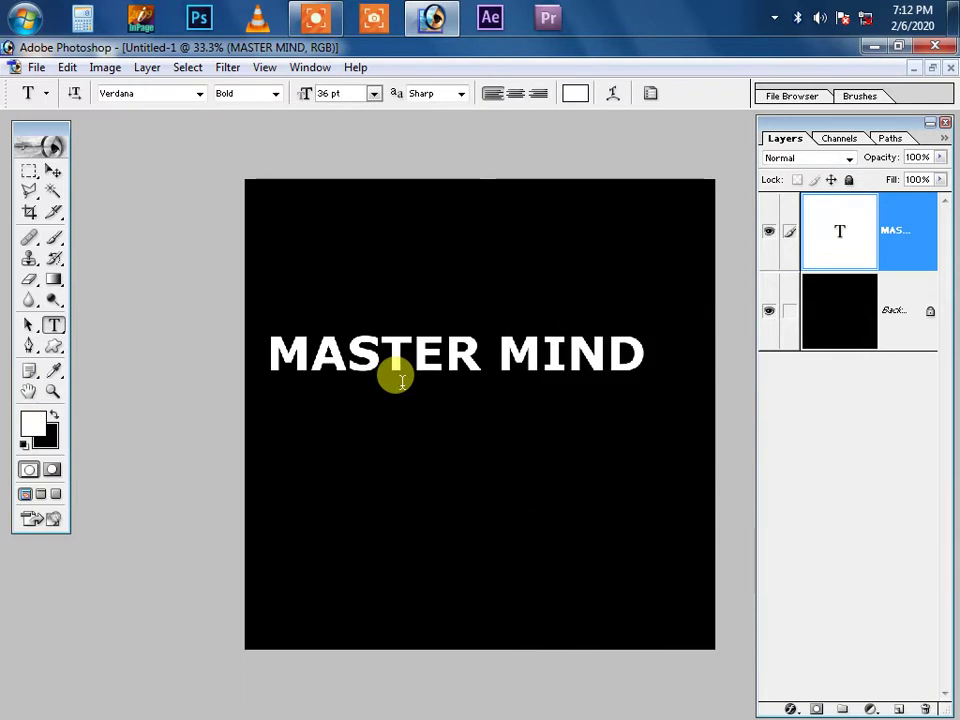
{"action": "key", "text": "v"}
{"action": "left_click_drag", "start_coordinate": [401, 379], "coordinate": [422, 406]}
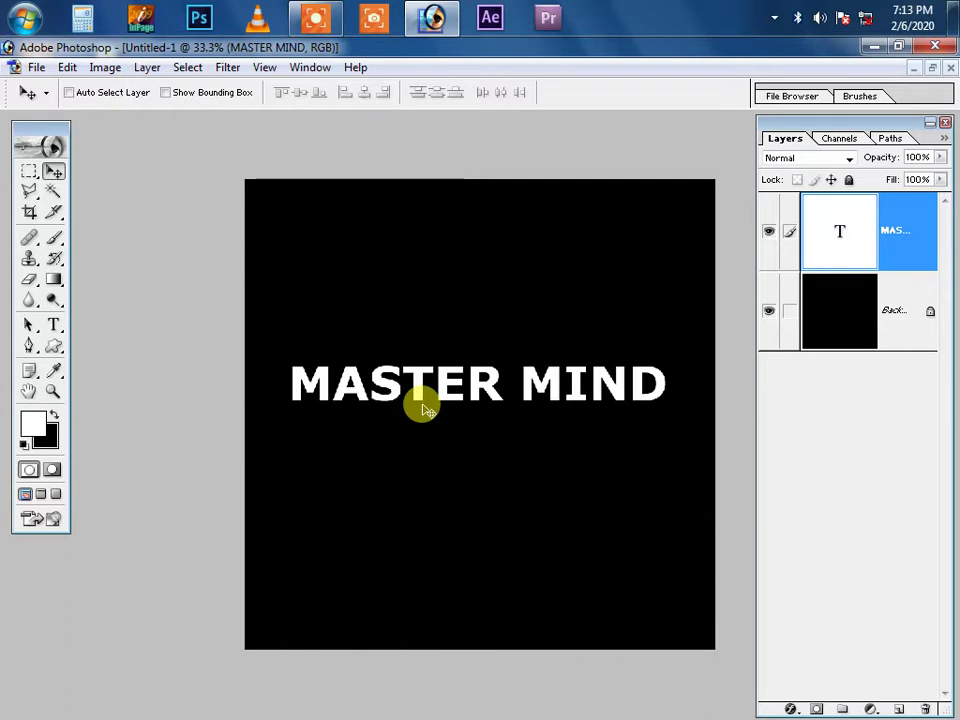
- Use Free Transform to turn the MASTER MIND text 90° so it stands vertical
{"action": "key", "text": "ctrl+t"}
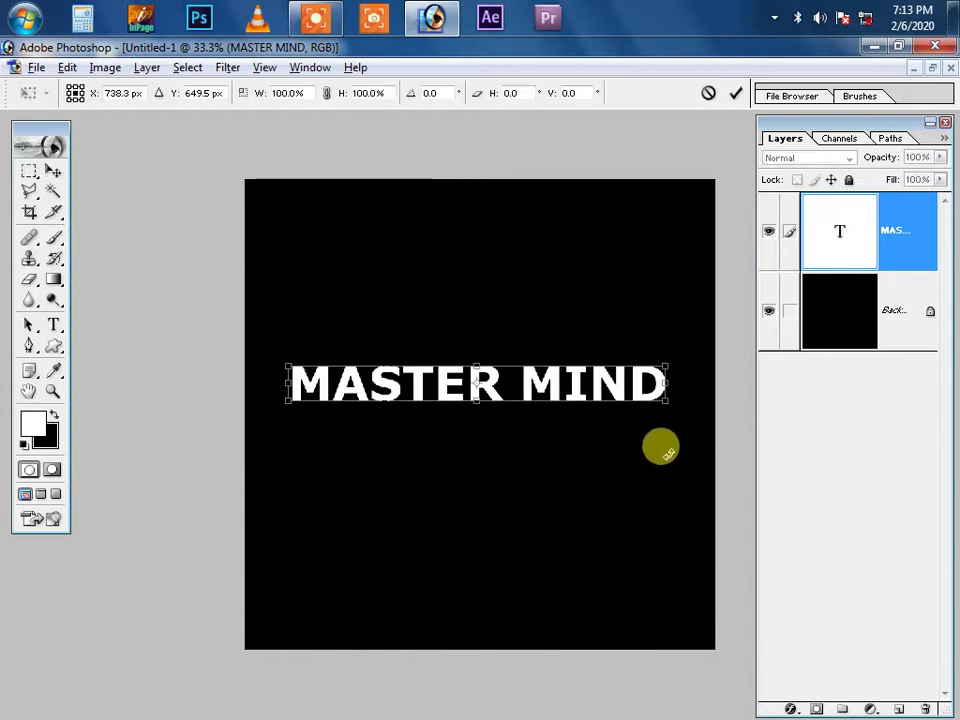
{"action": "mouse_move", "coordinate": [661, 449]}
{"action": "left_mouse_down"}
{"action": "mouse_move", "coordinate": [547, 553]}
{"action": "mouse_move", "coordinate": [435, 574]}
{"action": "left_mouse_up"}
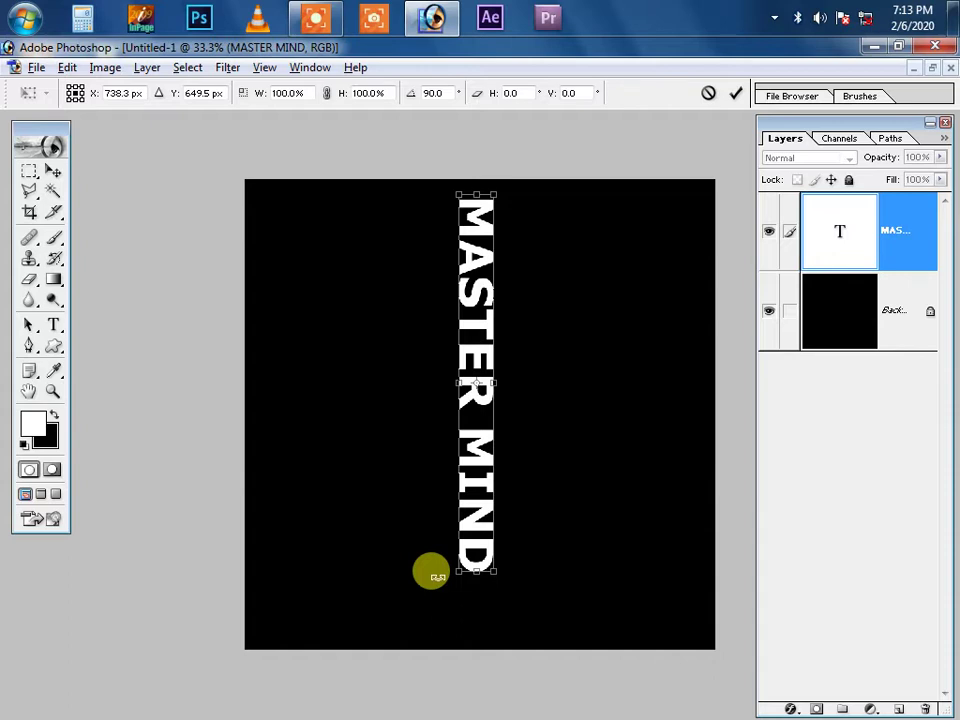
{"action": "mouse_move", "coordinate": [433, 574]}
{"action": "left_mouse_down"}
{"action": "mouse_move", "coordinate": [480, 572]}
{"action": "mouse_move", "coordinate": [613, 497]}
{"action": "mouse_move", "coordinate": [513, 552]}
{"action": "mouse_move", "coordinate": [439, 555]}
{"action": "left_mouse_up"}
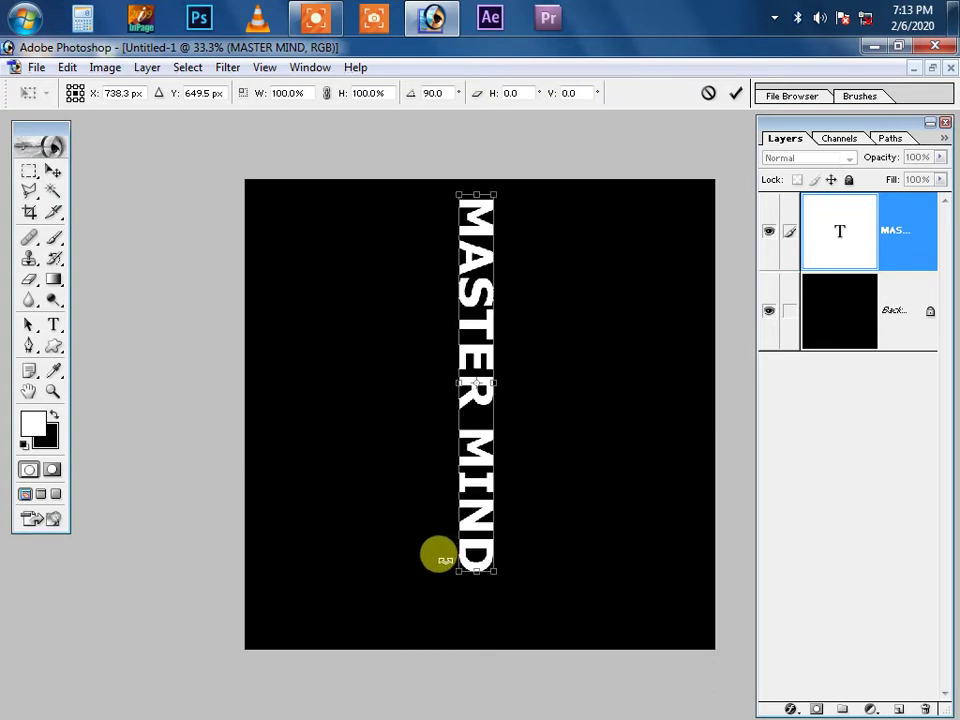
{"action": "key", "text": "Return"}
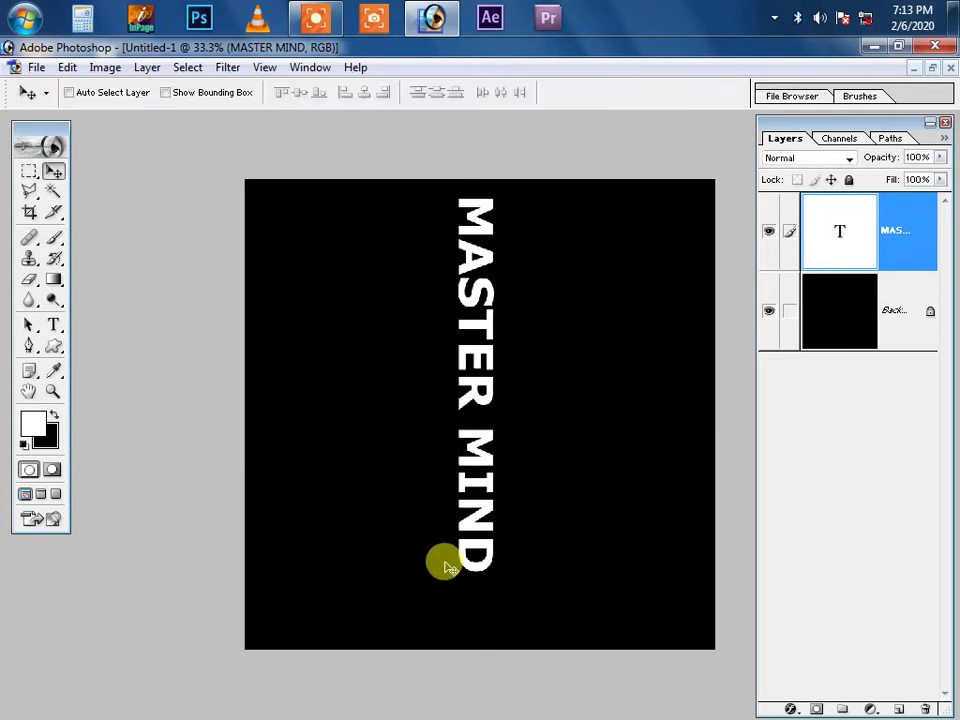
- Duplicate the MASTER MIND text layer, leaving both layer names unchanged
{"action": "key", "text": "ctrl+j"}
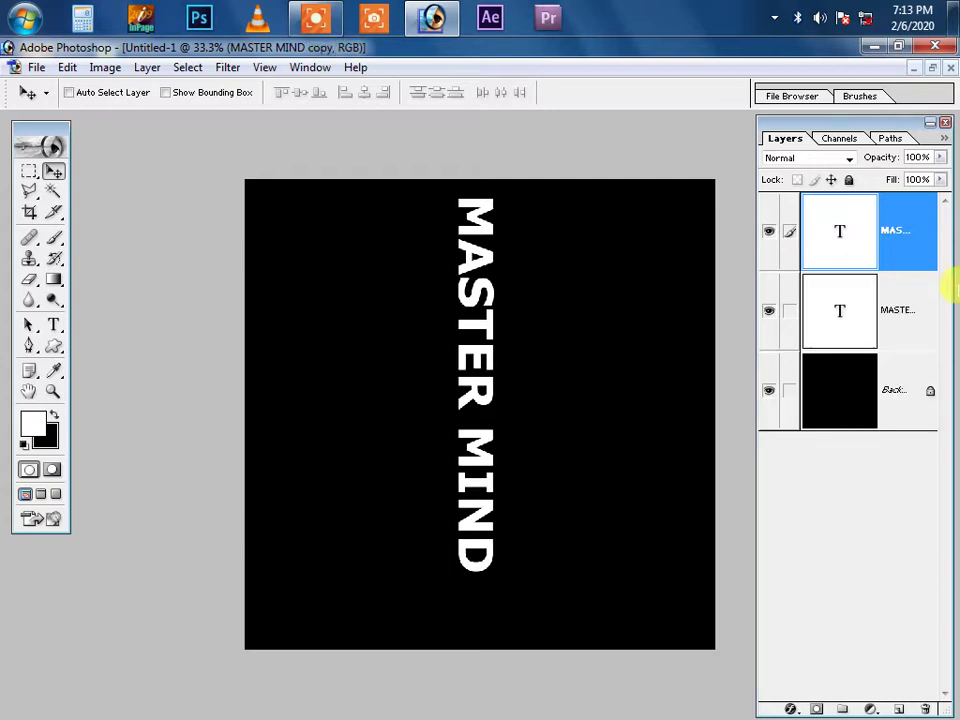
{"action": "double_click", "coordinate": [905, 231]}
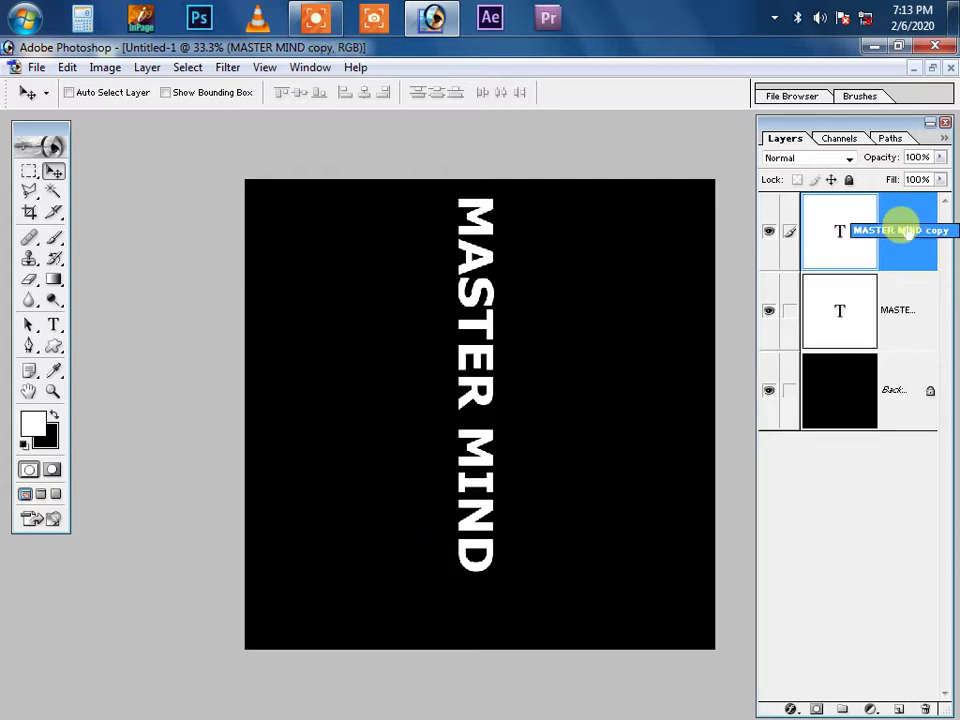
{"action": "key", "text": "Return"}
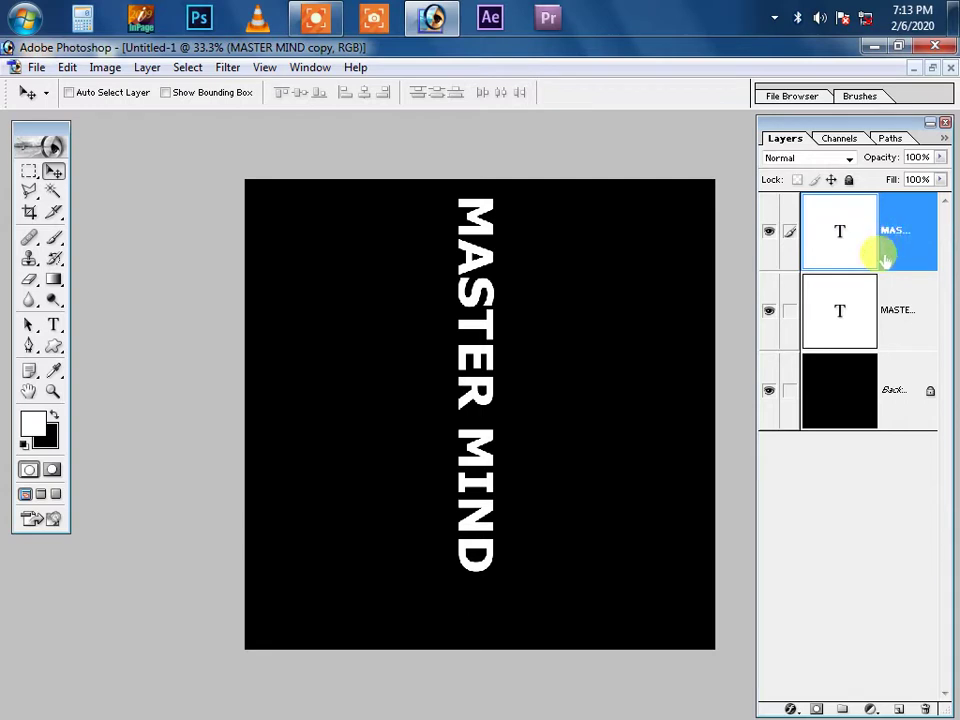
{"action": "left_click", "coordinate": [903, 316]}
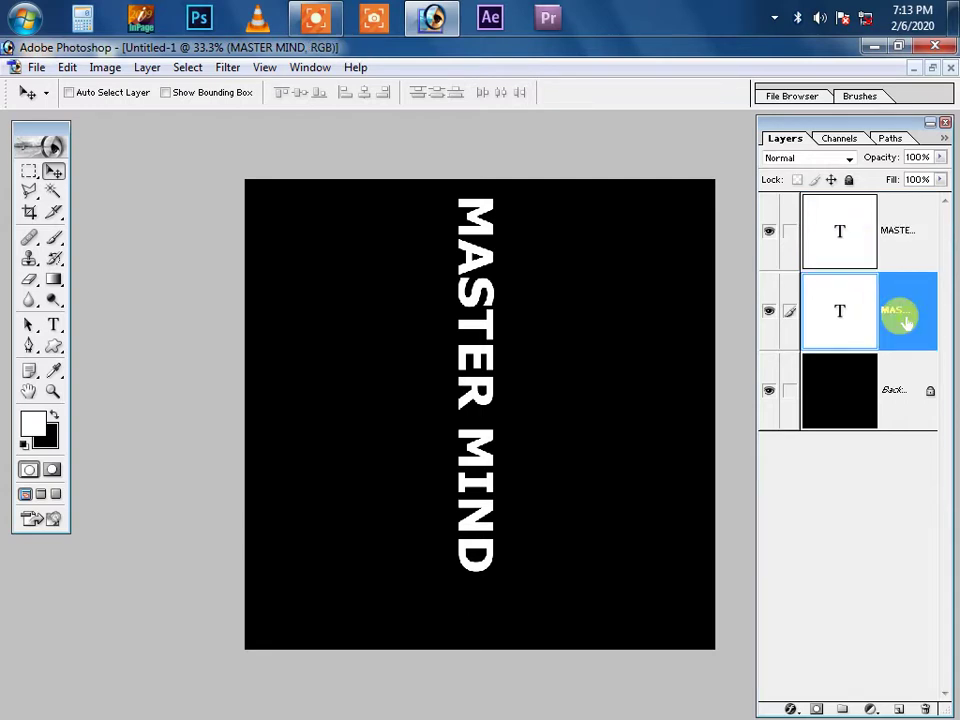
{"action": "double_click", "coordinate": [903, 316]}
{"action": "key", "text": "Return"}
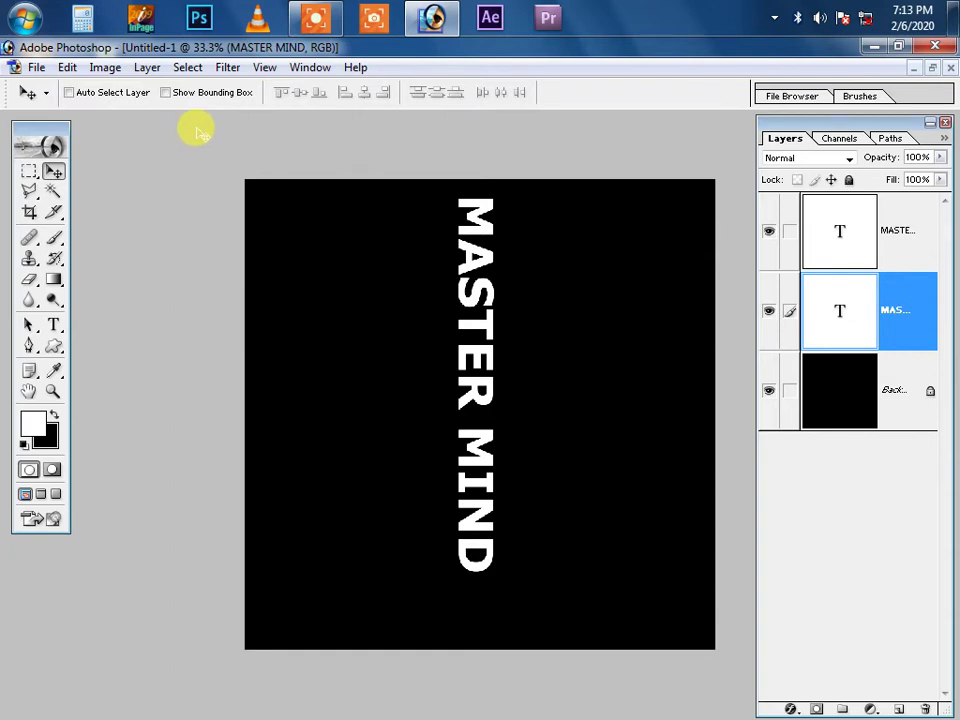
- Rasterize both text layers, then move the copy beneath the original layer
{"action": "left_click", "coordinate": [149, 72]}
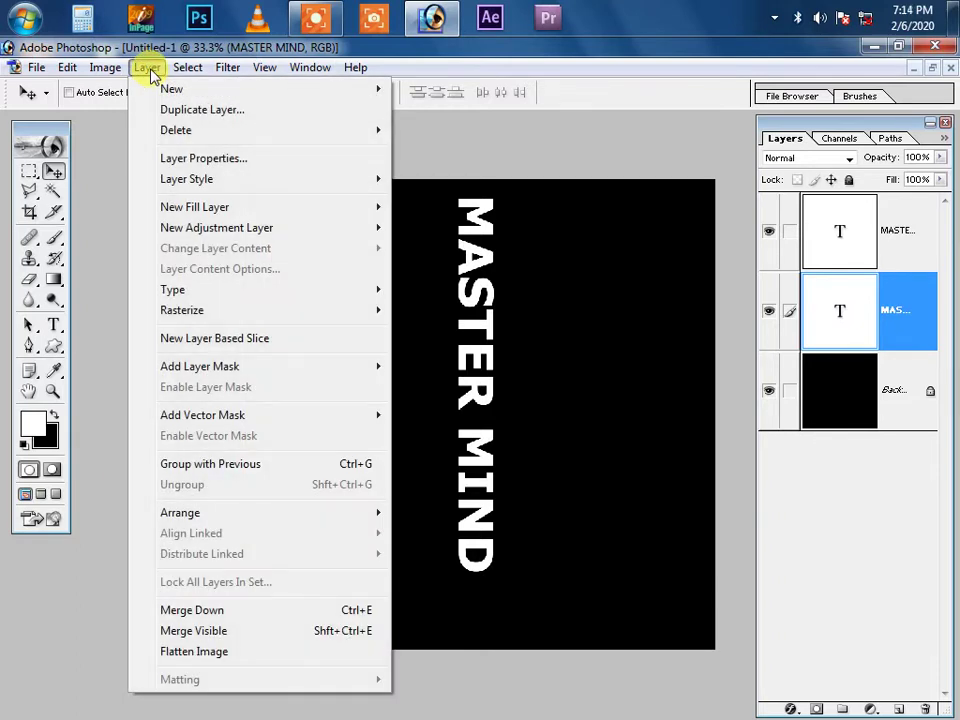
{"action": "mouse_move", "coordinate": [182, 310]}
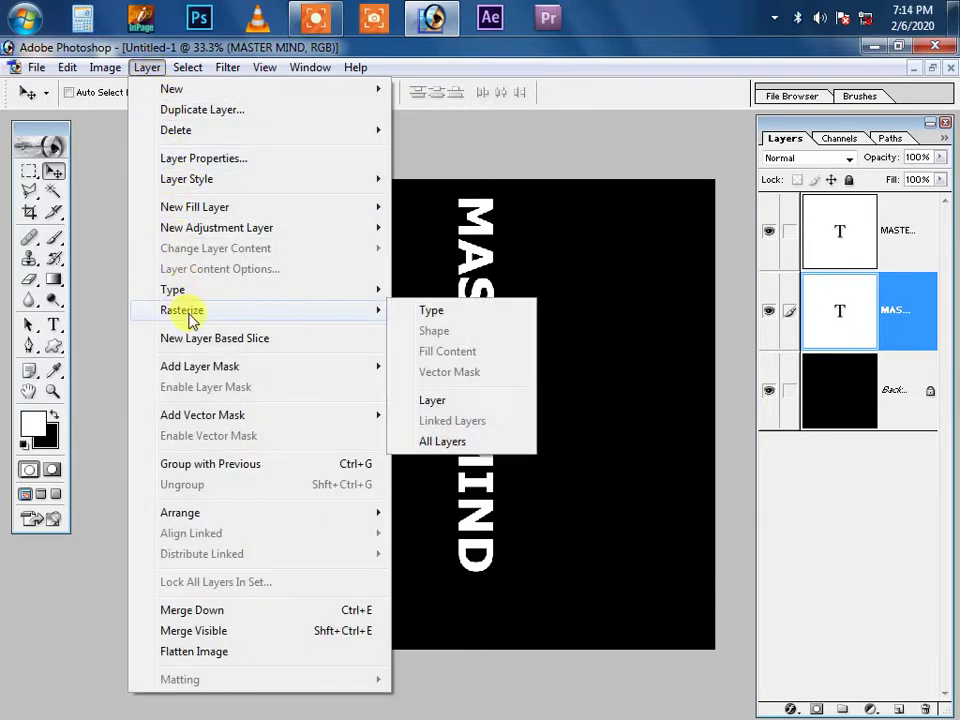
{"action": "left_click", "coordinate": [418, 311]}
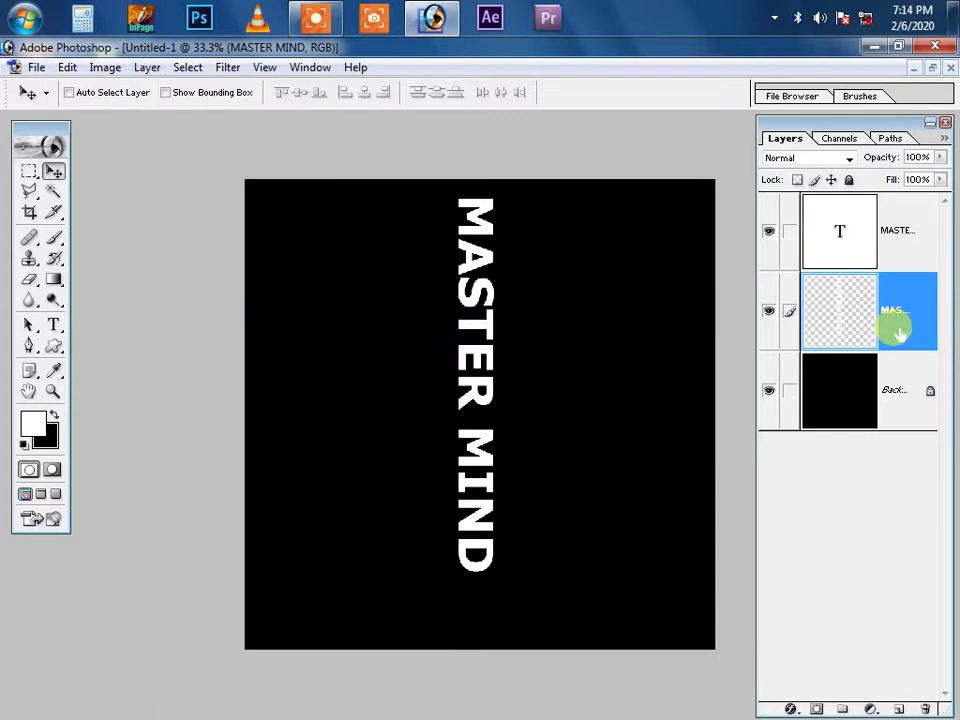
{"action": "left_click", "coordinate": [902, 238]}
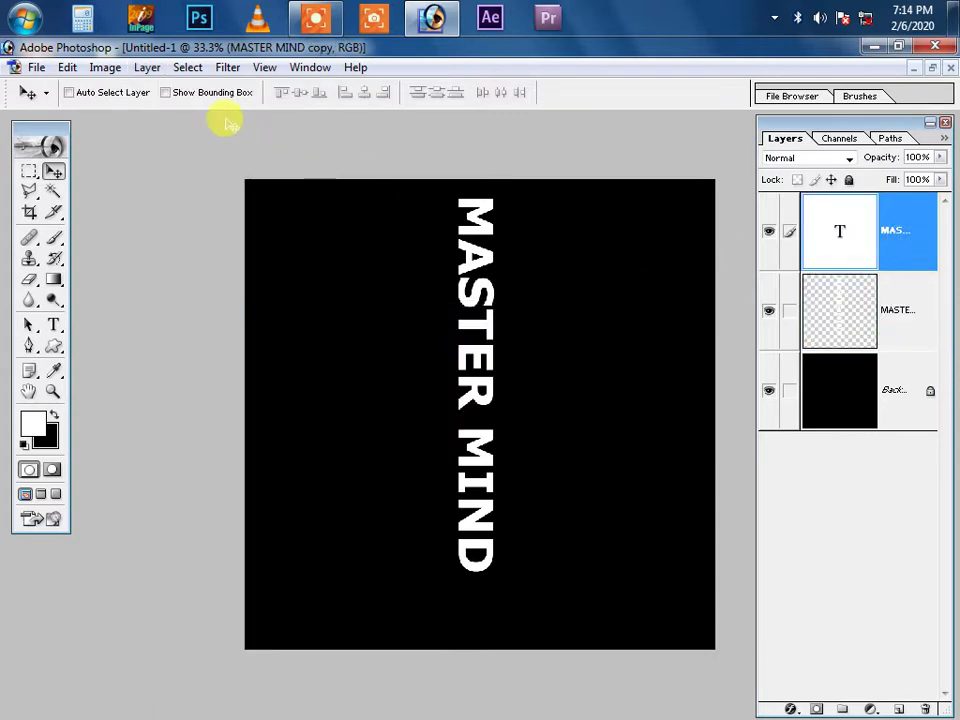
{"action": "left_click", "coordinate": [147, 67]}
{"action": "mouse_move", "coordinate": [182, 310]}
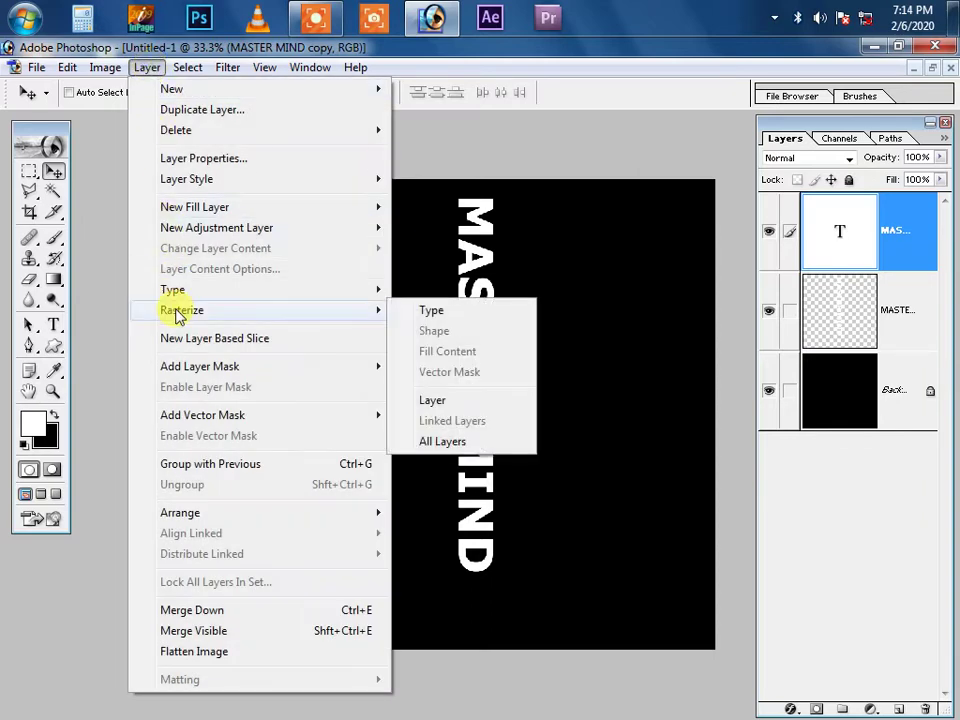
{"action": "left_click", "coordinate": [431, 310]}
{"action": "left_click_drag", "start_coordinate": [860, 235], "coordinate": [893, 313]}
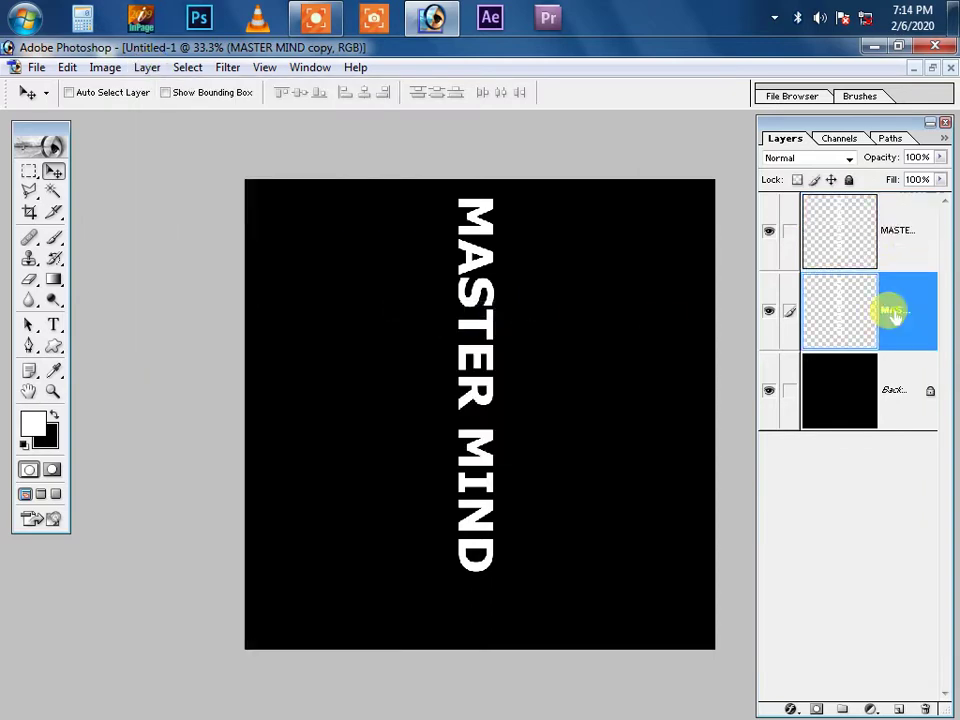
{"action": "left_click", "coordinate": [893, 313]}
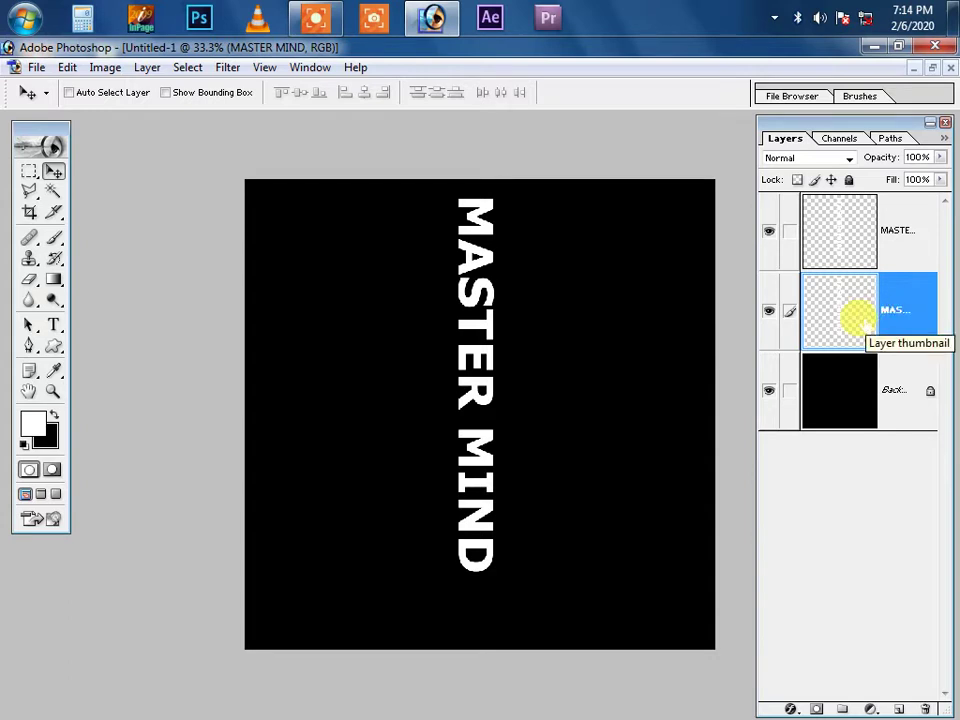
- Apply the Stylize > Wind filter, blowing from the left, to the MASTER MIND layer
{"action": "key", "text": "alt+t"}
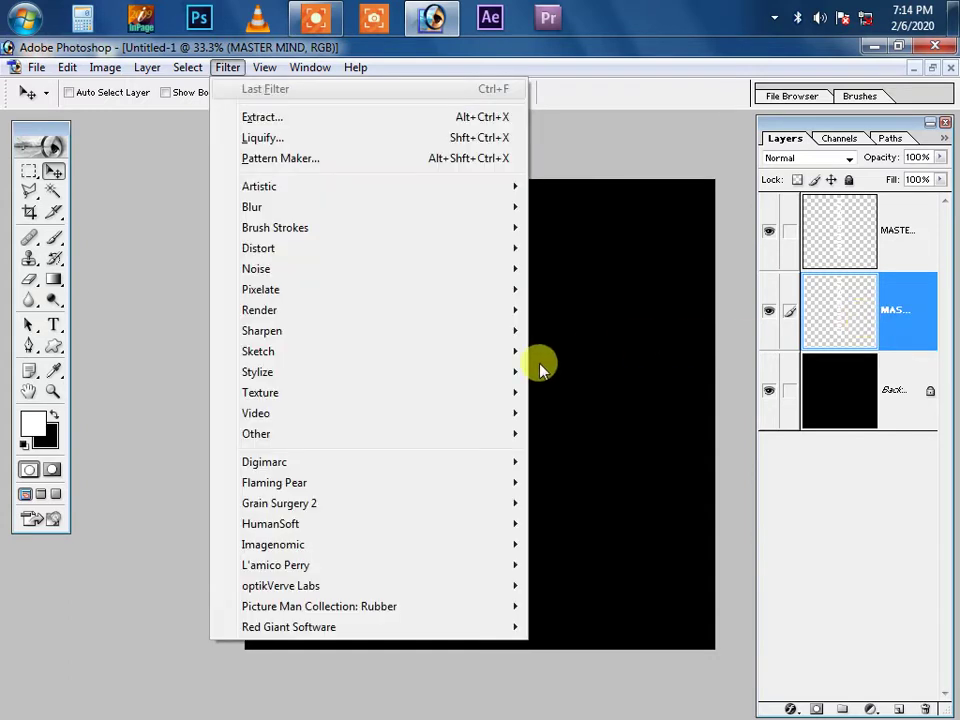
{"action": "mouse_move", "coordinate": [258, 372]}
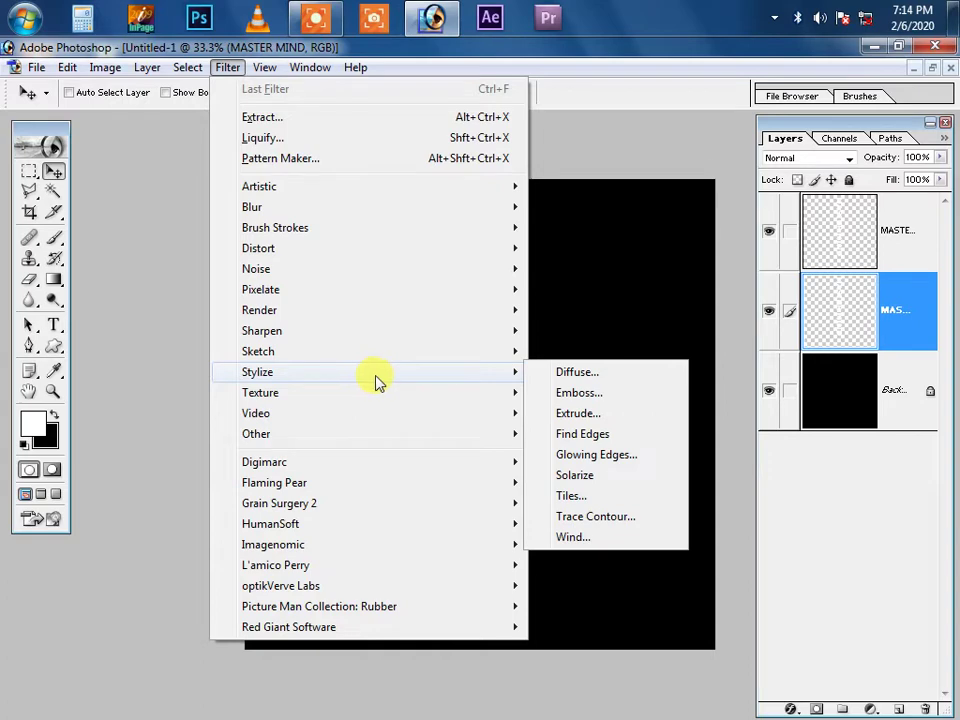
{"action": "left_click", "coordinate": [613, 541]}
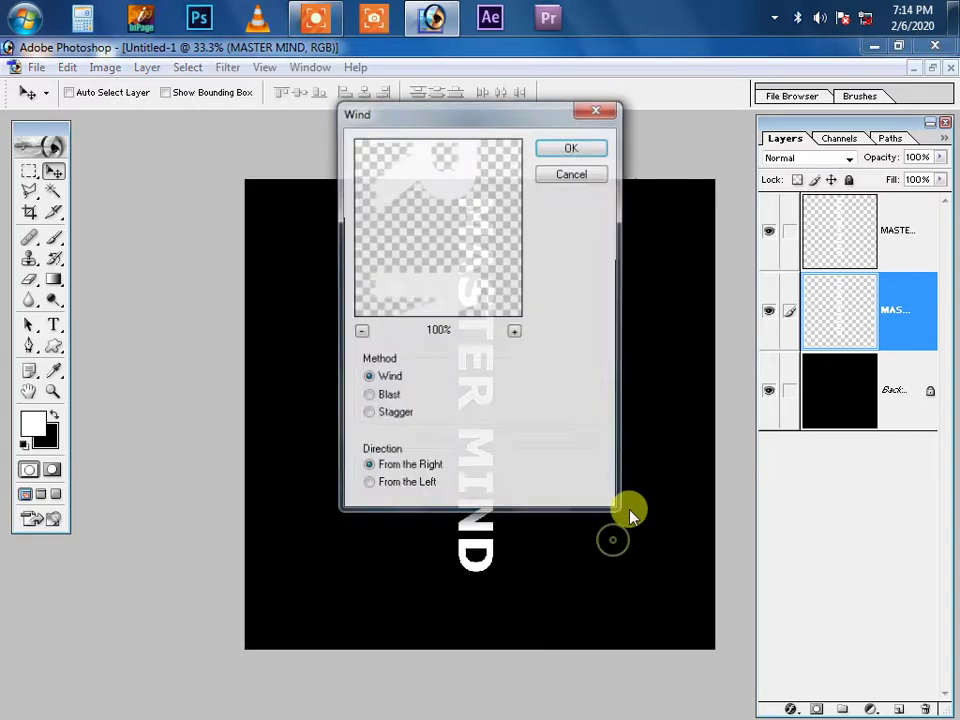
{"action": "left_click_drag", "start_coordinate": [463, 124], "coordinate": [531, 199]}
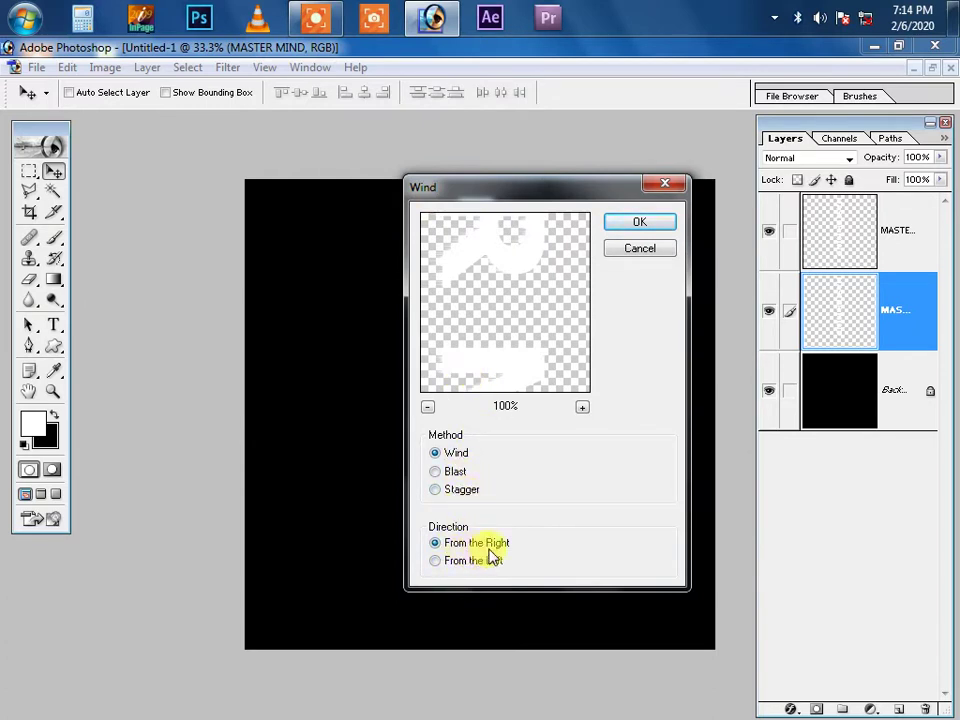
{"action": "left_click", "coordinate": [436, 561]}
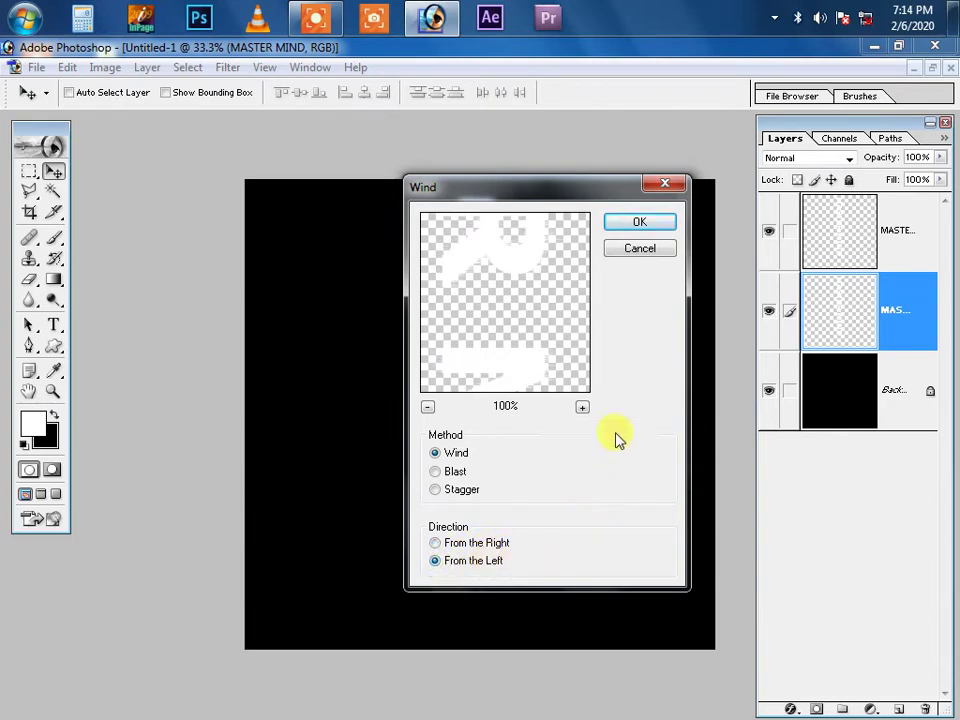
{"action": "left_click", "coordinate": [643, 221]}
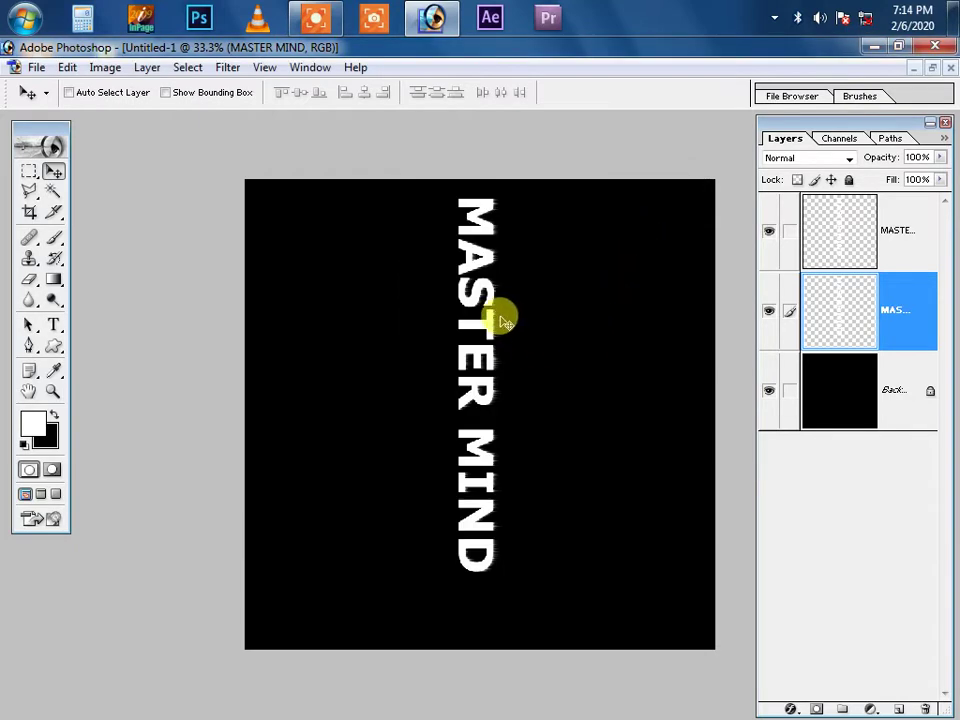
{"action": "left_click_drag", "start_coordinate": [416, 253], "coordinate": [555, 360]}
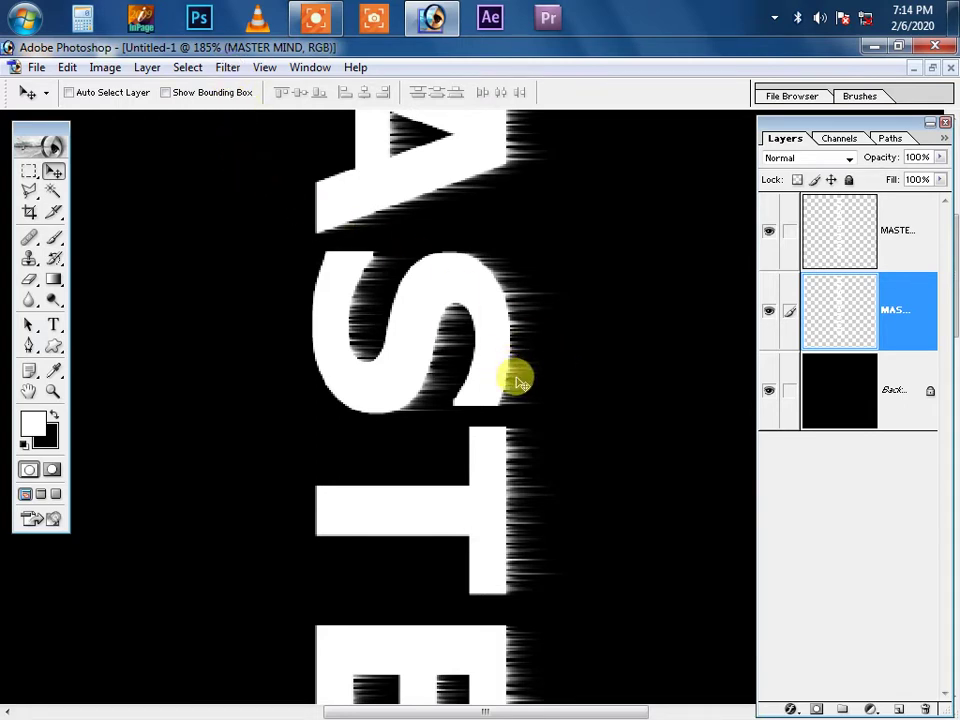
- Repeat the Wind filter three more times to lengthen the streaks, then fit the image on screen
{"action": "key", "text": "ctrl+f"}
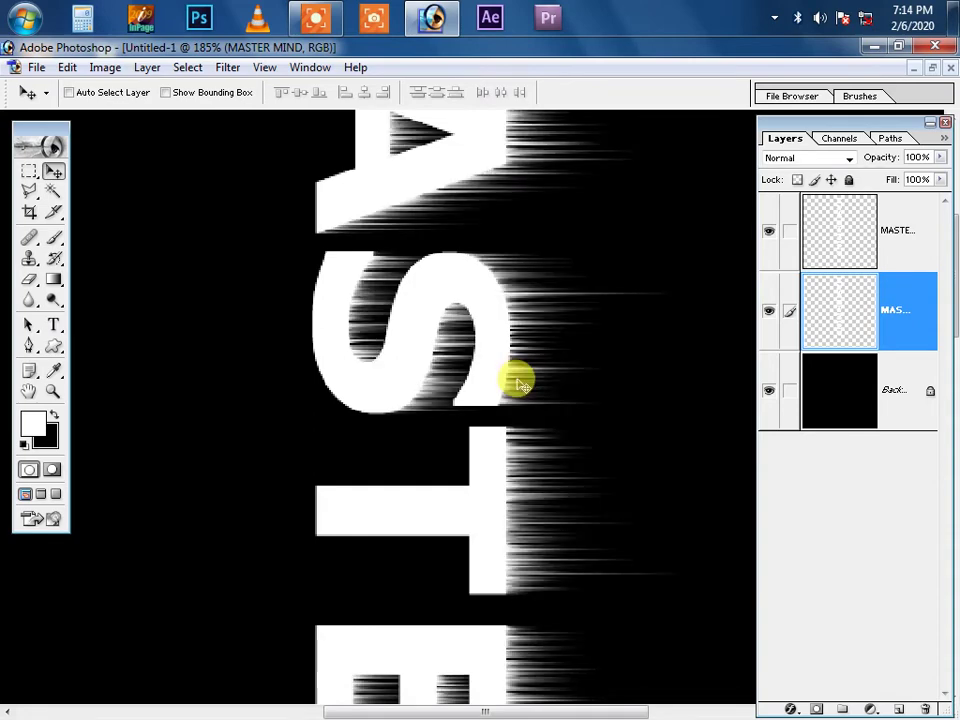
{"action": "key", "text": "ctrl+f"}
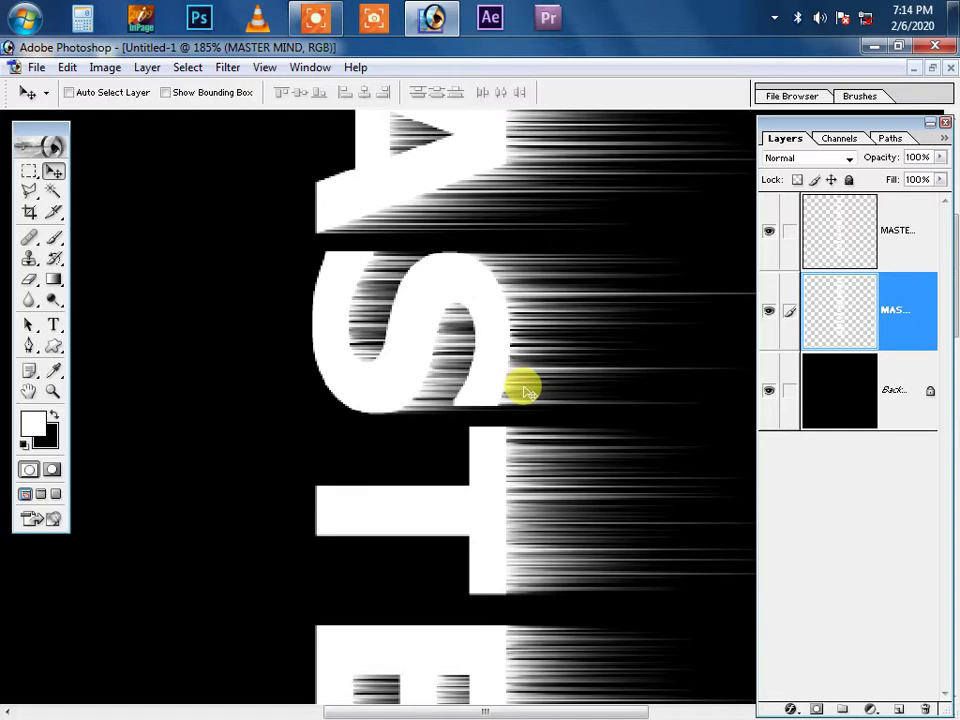
{"action": "key", "text": "ctrl+f"}
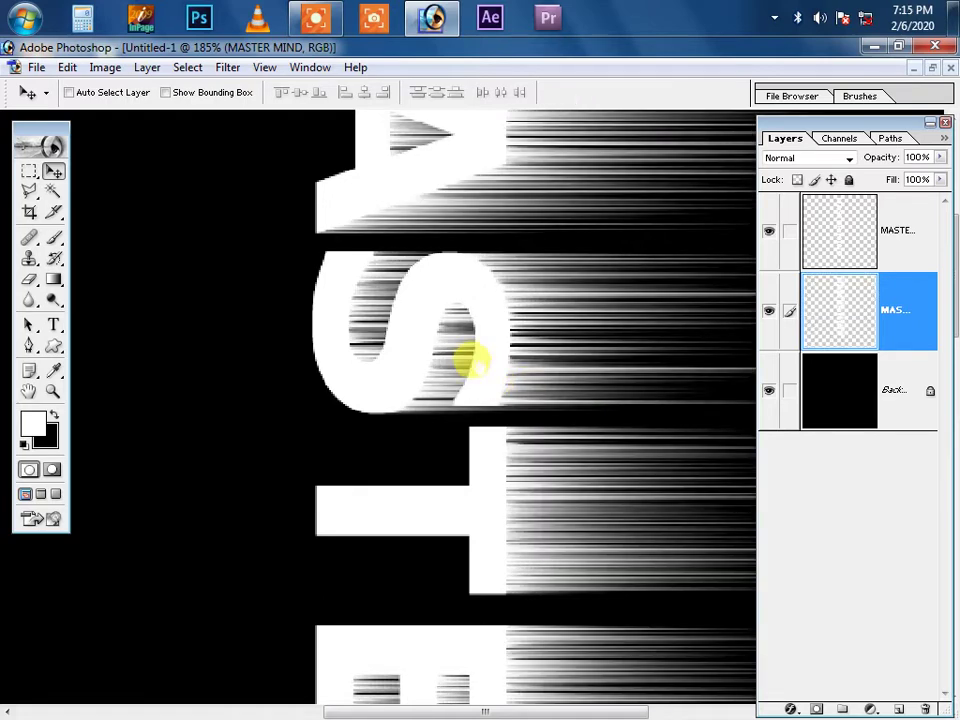
{"action": "key", "text": "ctrl+0"}
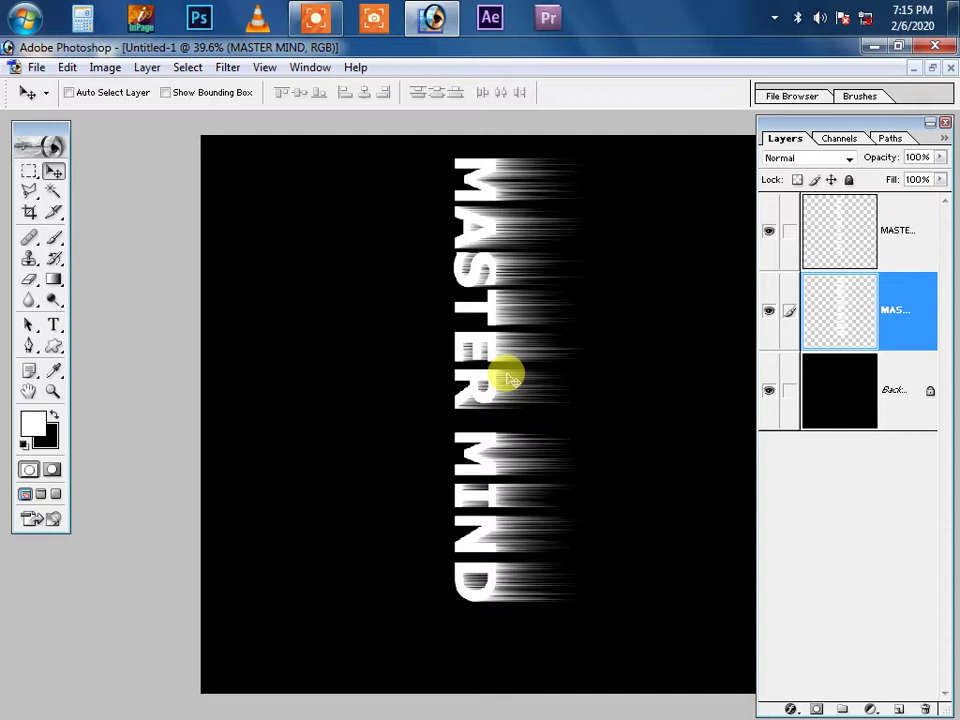
- Try rotating the canvas 90° counter-clockwise, then undo it to compare
{"action": "key", "text": "alt+i"}
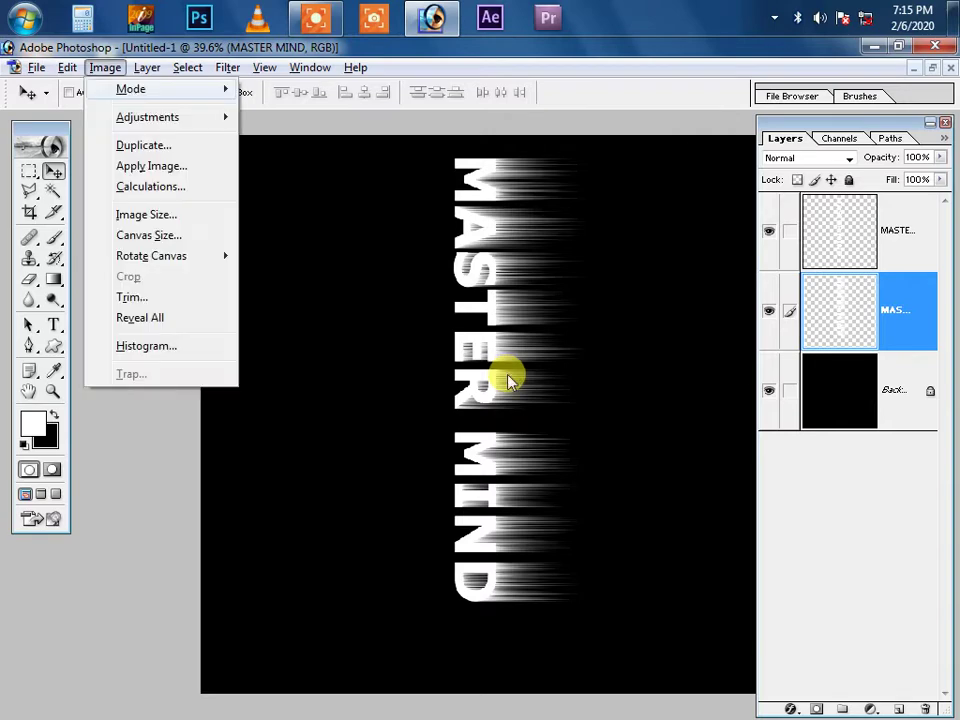
{"action": "key", "text": "e"}
{"action": "key", "text": "Right"}
{"action": "key", "text": "Down"}
{"action": "key", "text": "Down"}
{"action": "key", "text": "Return"}
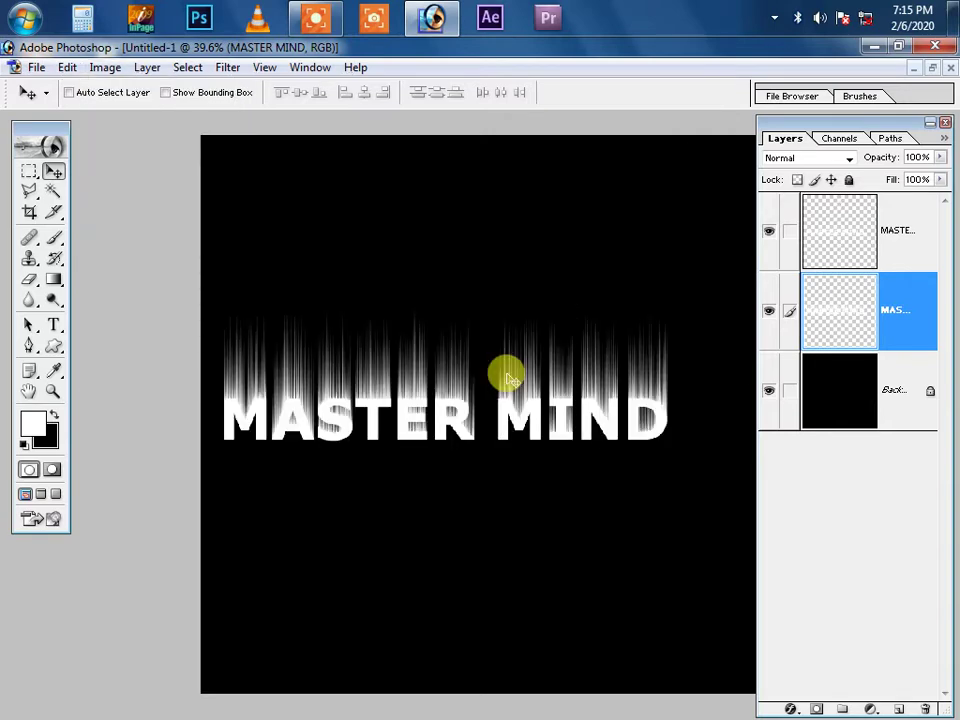
{"action": "key", "text": "ctrl+z"}
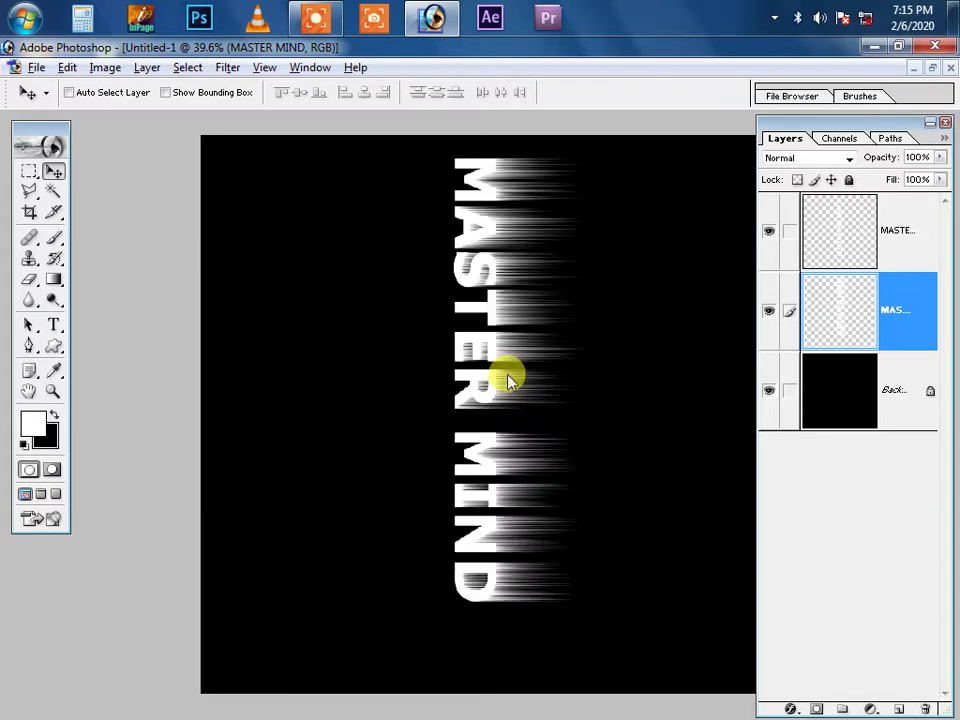
- Rotate the canvas 90° counter-clockwise again so MASTER MIND reads horizontally with streaks rising
{"action": "key", "text": "alt+i"}
{"action": "key", "text": "e"}
{"action": "key", "text": "Right"}
{"action": "key", "text": "Down"}
{"action": "key", "text": "Down"}
{"action": "key", "text": "Return"}
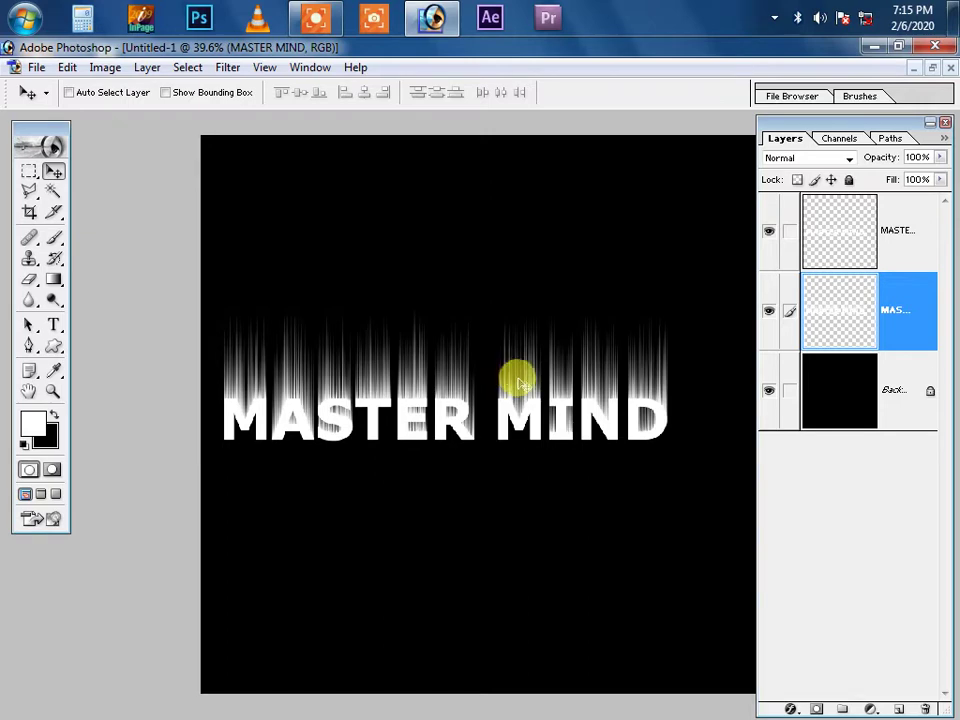
{"action": "left_click_drag", "start_coordinate": [350, 333], "coordinate": [501, 495]}
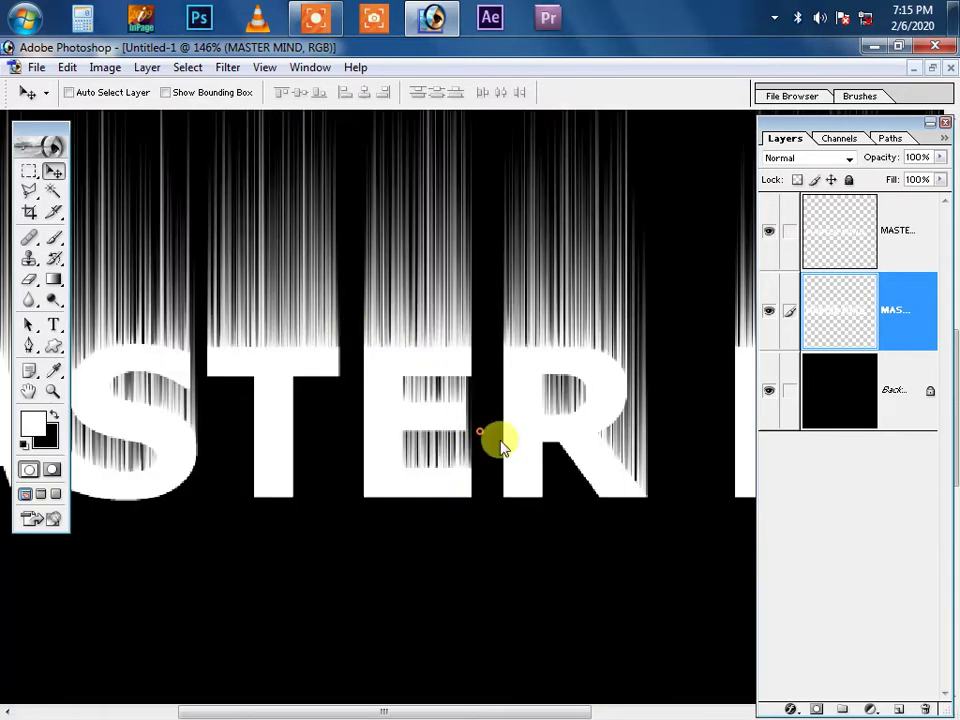
{"action": "key", "text": "ctrl+0"}
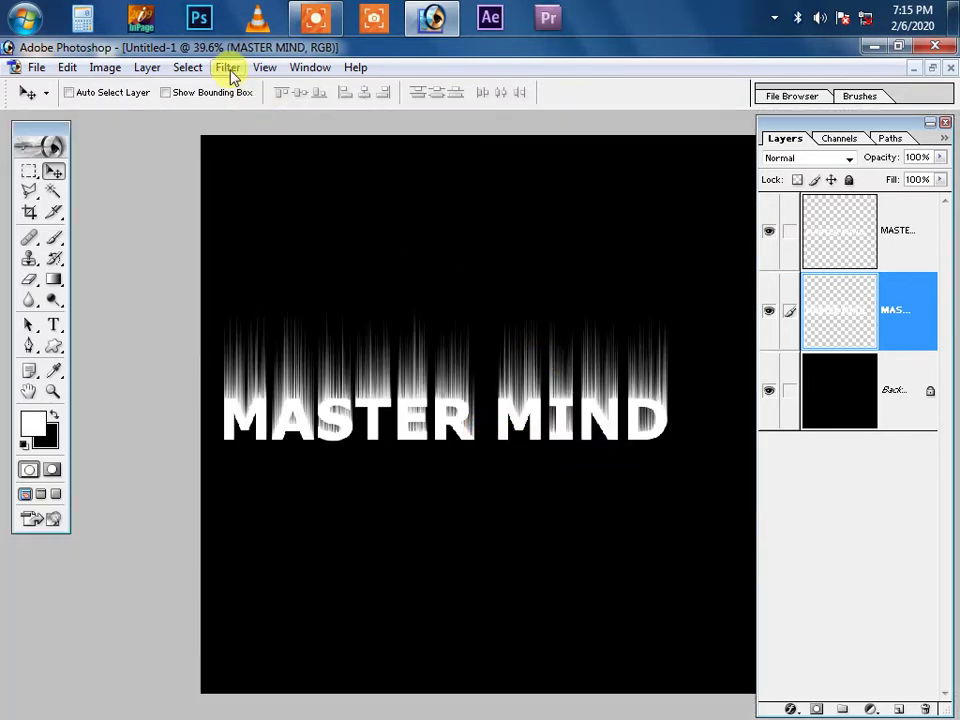
- Test a 2.7-pixel Gaussian blur on the streaks, then revert it to keep them sharp
{"action": "left_click", "coordinate": [228, 68]}
{"action": "mouse_move", "coordinate": [252, 207]}
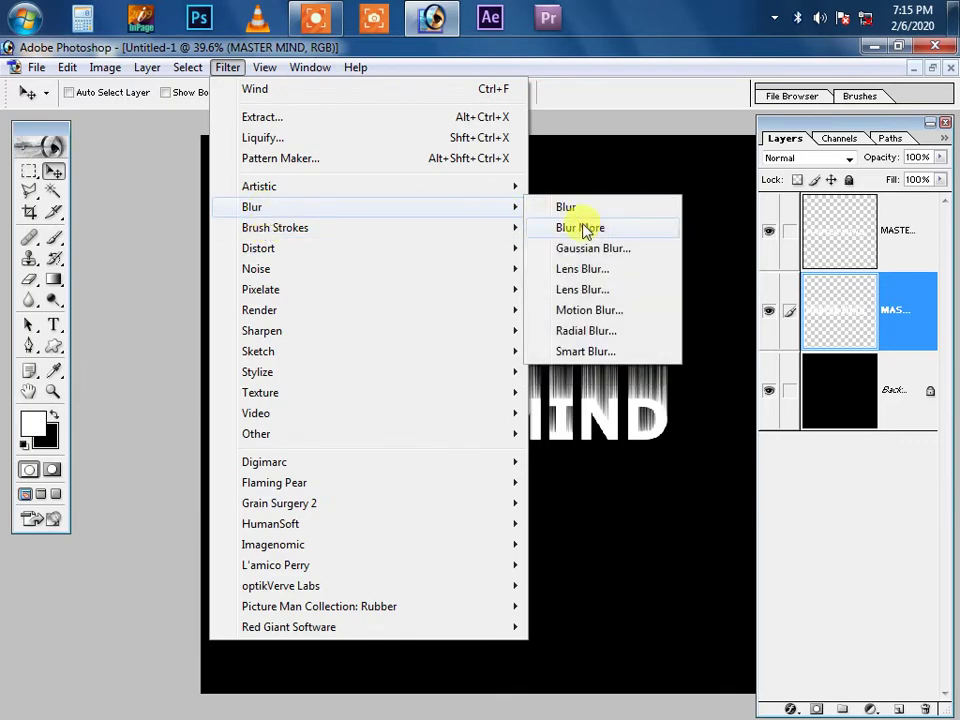
{"action": "left_click", "coordinate": [612, 249]}
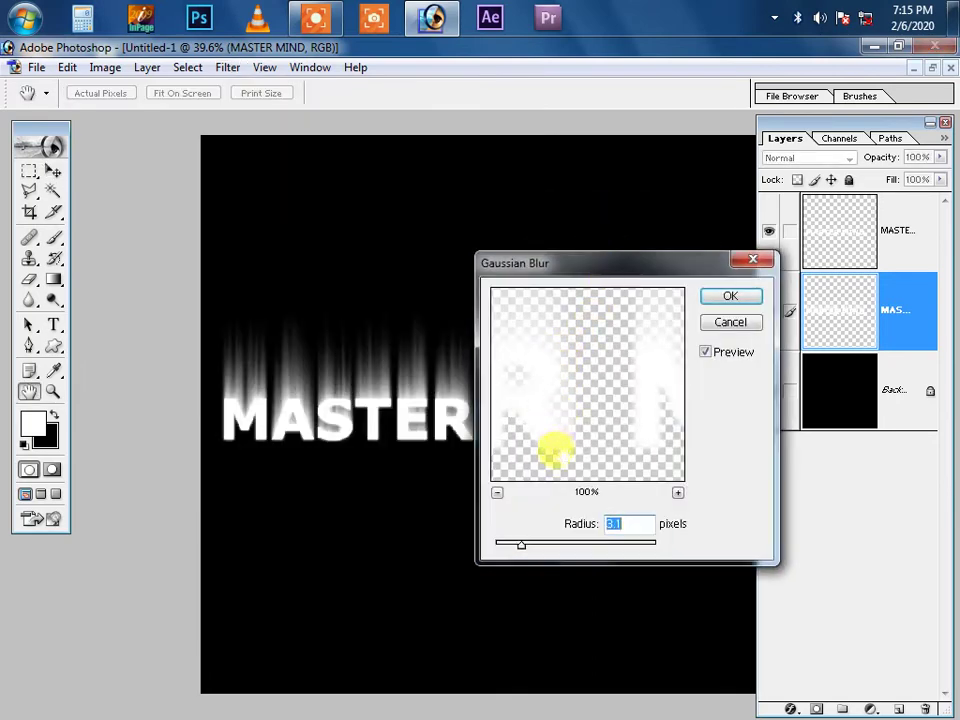
{"action": "mouse_move", "coordinate": [519, 552]}
{"action": "left_mouse_down"}
{"action": "mouse_move", "coordinate": [542, 553]}
{"action": "mouse_move", "coordinate": [499, 549]}
{"action": "mouse_move", "coordinate": [517, 555]}
{"action": "left_mouse_up"}
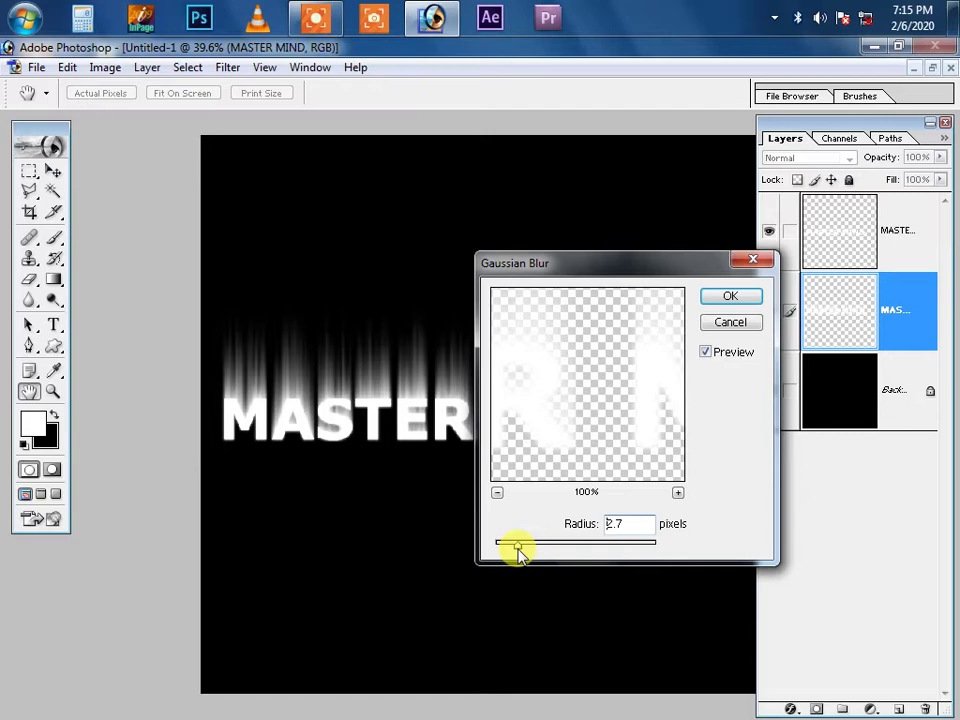
{"action": "left_click", "coordinate": [737, 297]}
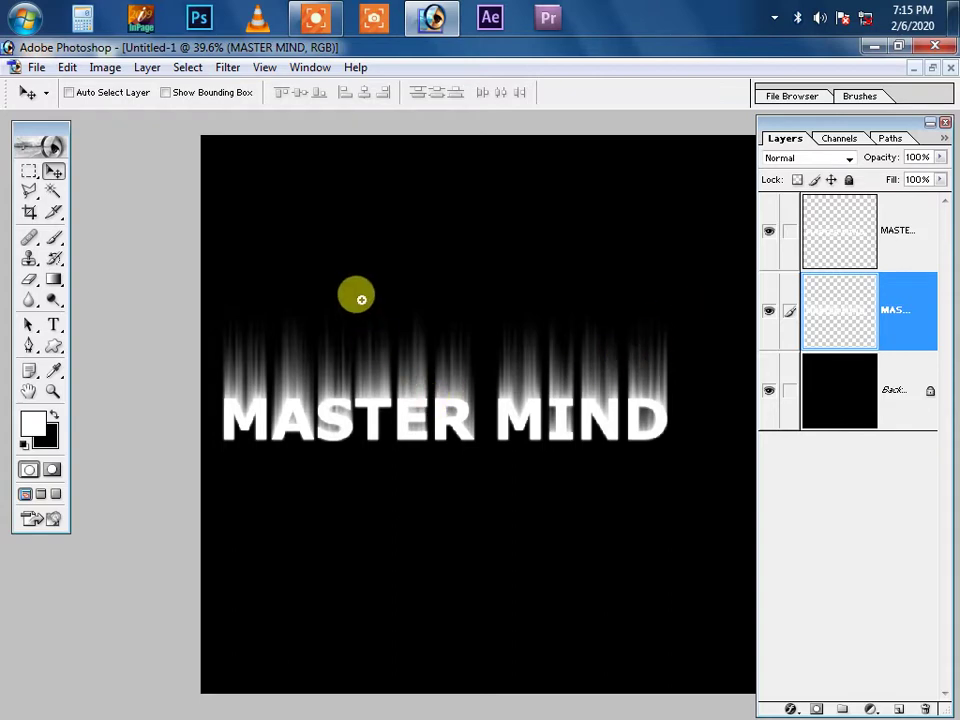
{"action": "left_click_drag", "start_coordinate": [356, 296], "coordinate": [508, 474]}
{"action": "key", "text": "ctrl+f"}
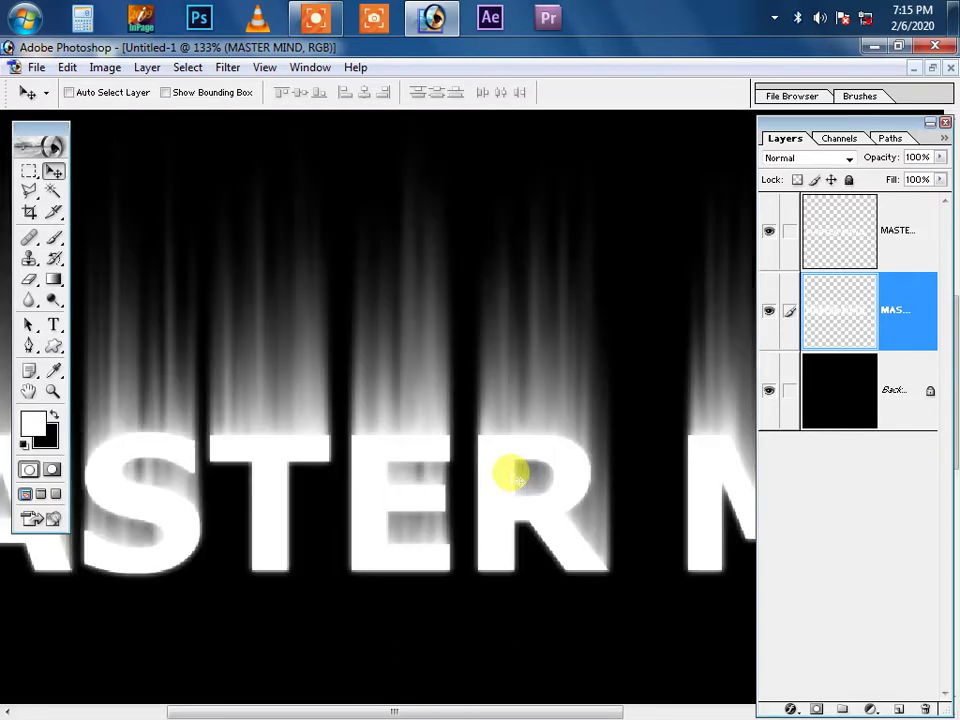
{"action": "key", "text": "ctrl+f"}
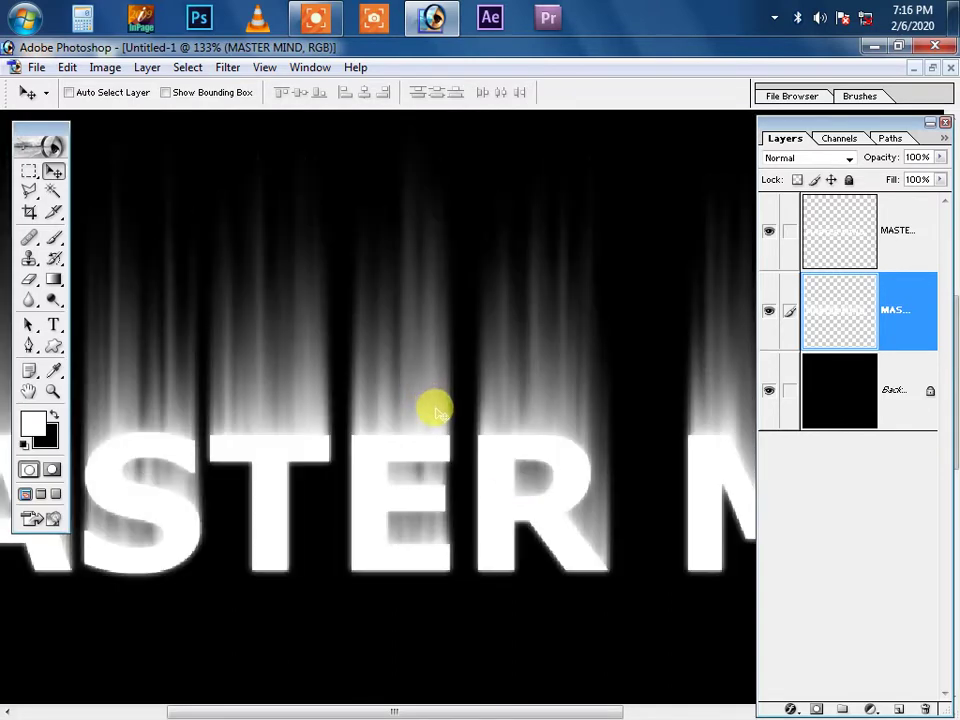
- Apply a Gaussian blur with a 1.7-pixel radius to the rising streaks
{"action": "left_click", "coordinate": [227, 67]}
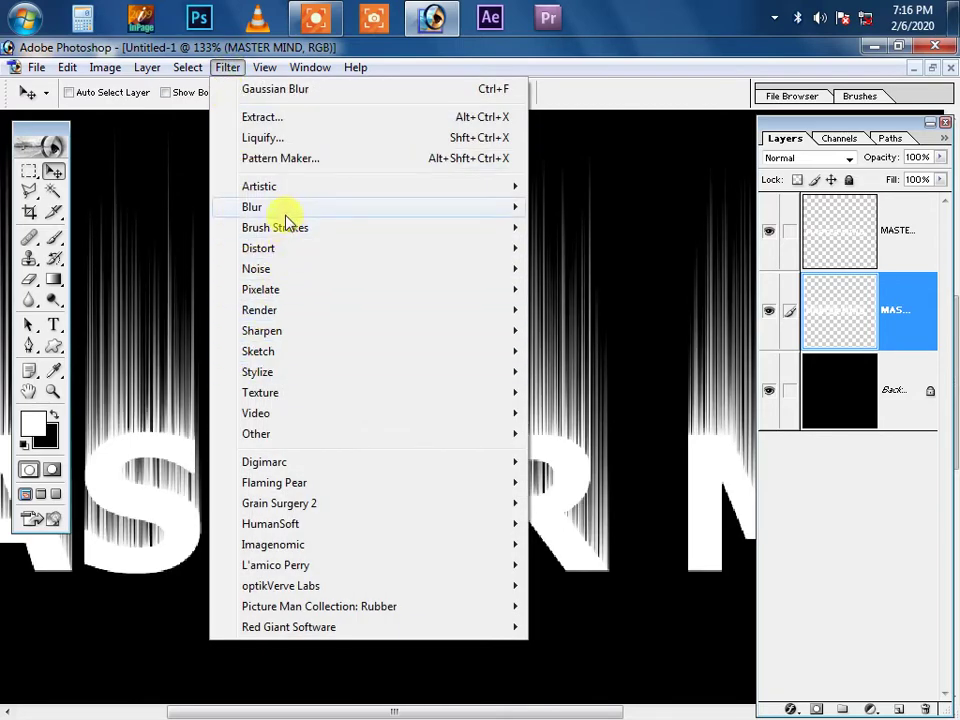
{"action": "mouse_move", "coordinate": [252, 207]}
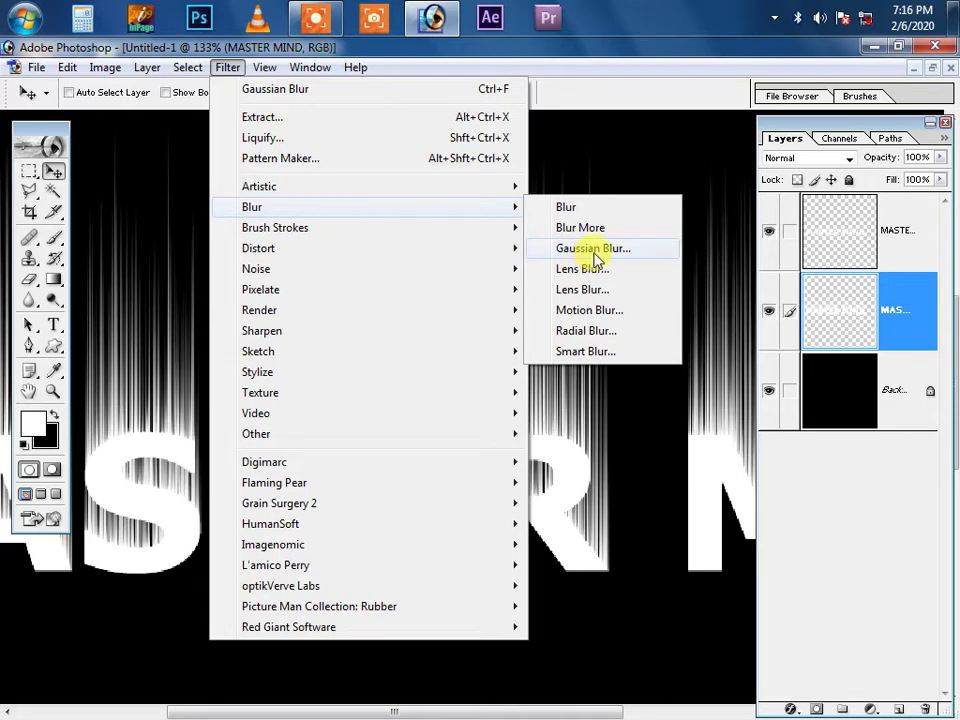
{"action": "left_click", "coordinate": [593, 248]}
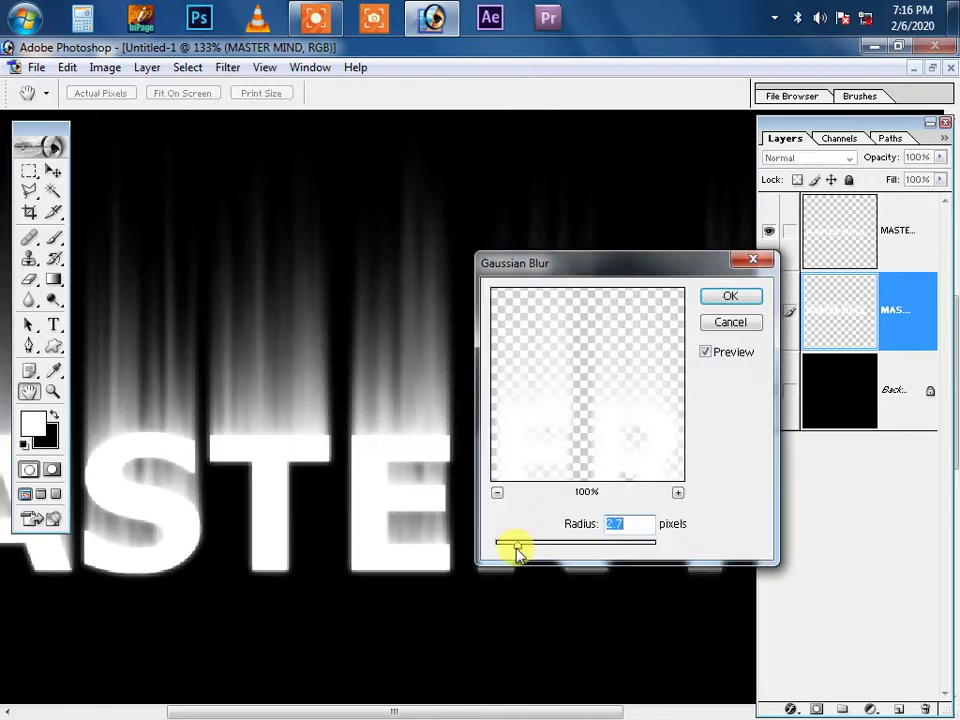
{"action": "left_click_drag", "start_coordinate": [514, 549], "coordinate": [512, 548]}
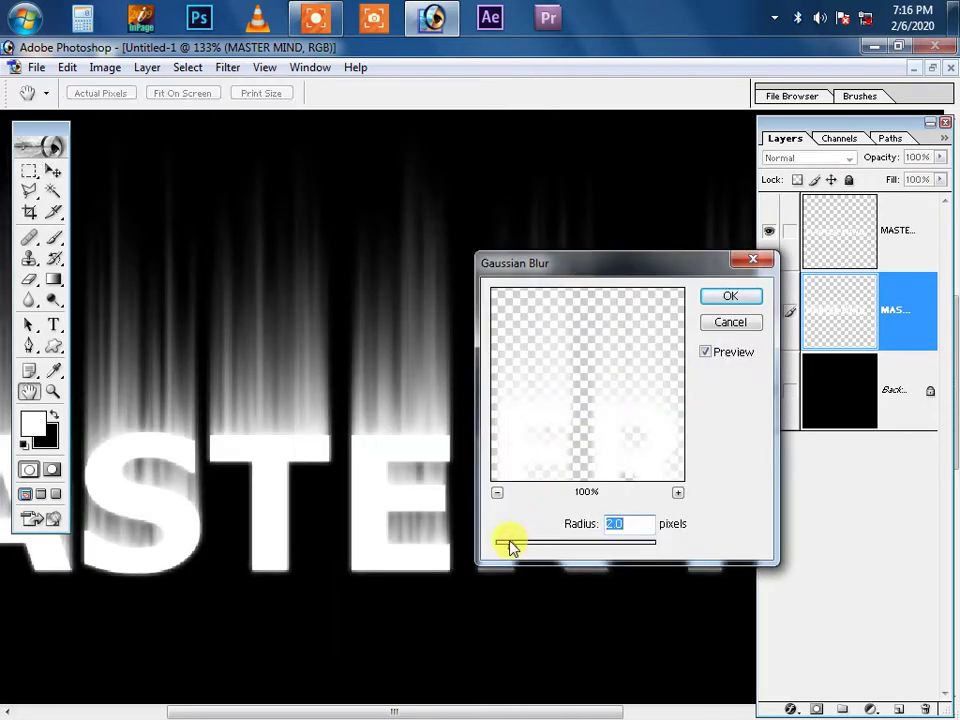
{"action": "key", "text": "BackSpace"}
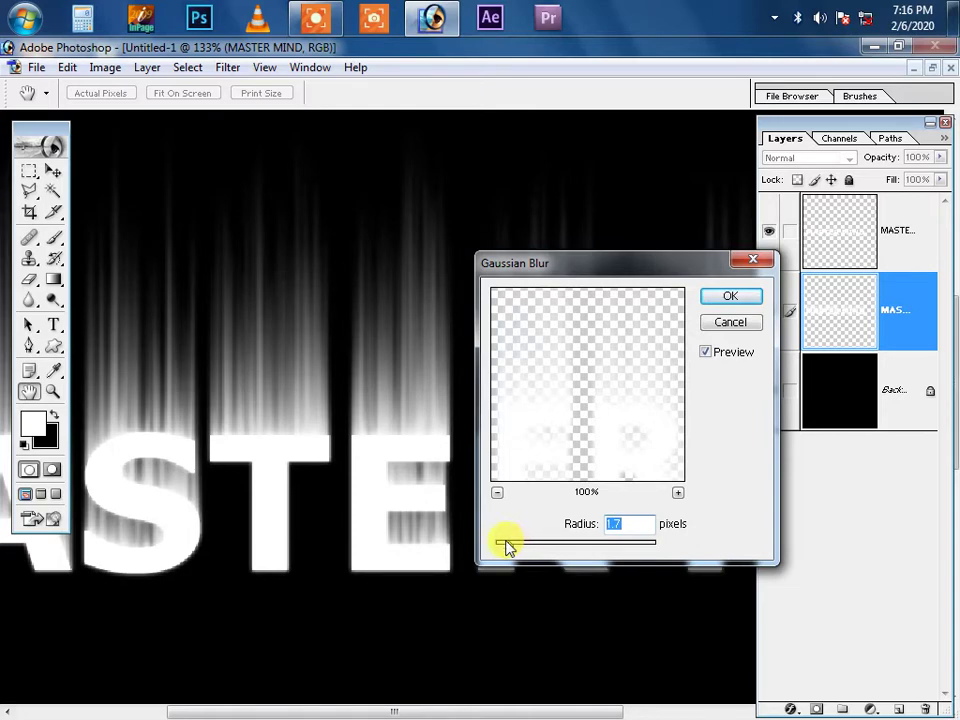
{"action": "left_click_drag", "start_coordinate": [507, 546], "coordinate": [506, 547]}
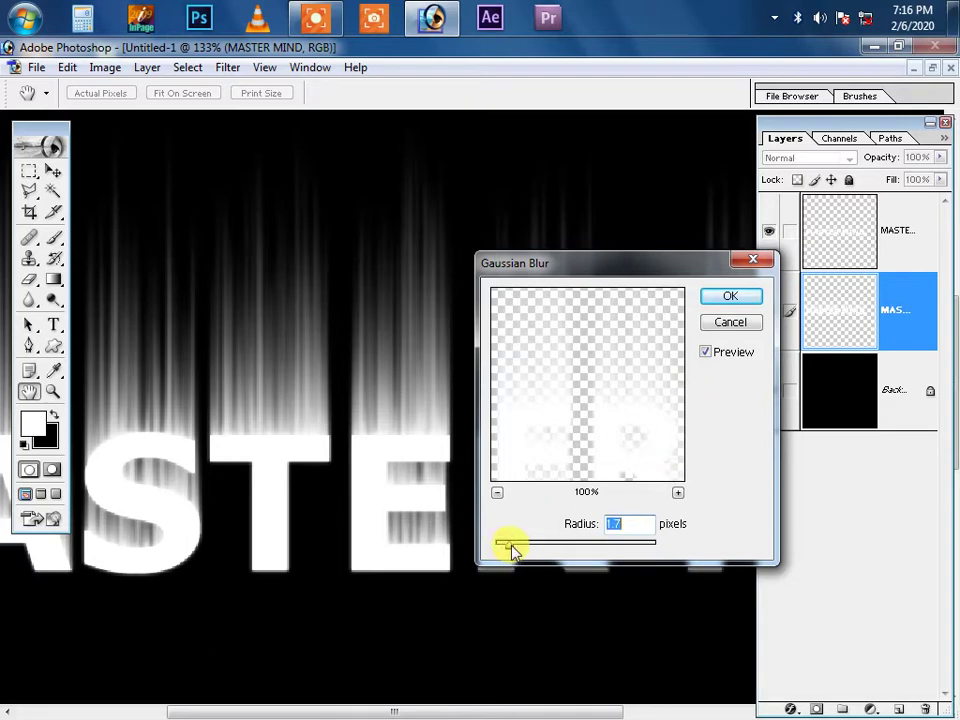
{"action": "left_click", "coordinate": [722, 300]}
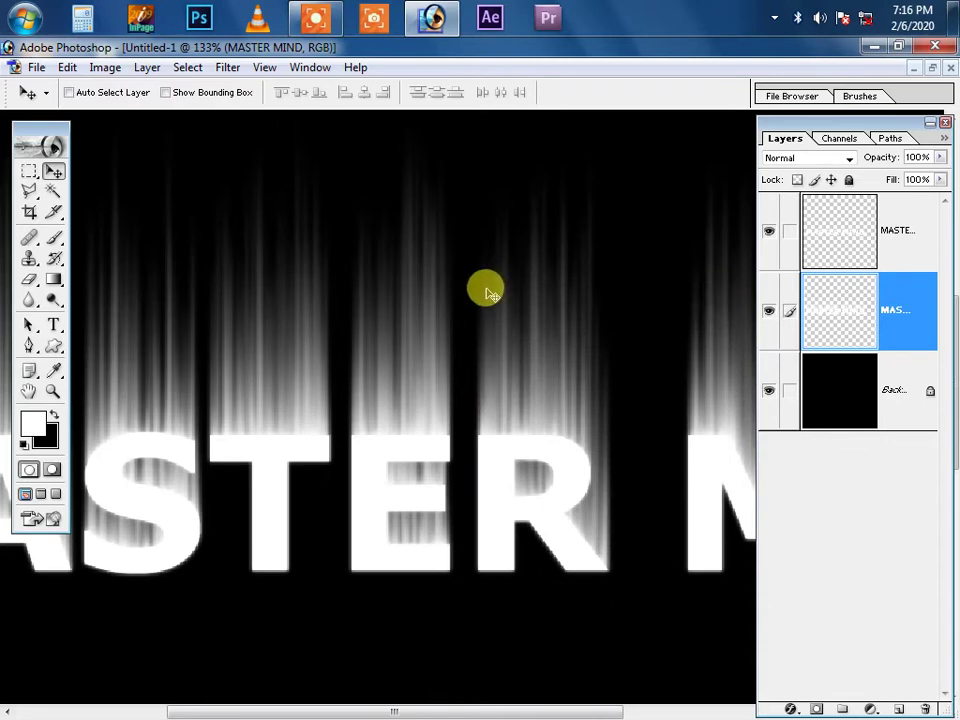
- Duplicate the black Background and merge the copy into the MASTER MIND streak layer
{"action": "left_click", "coordinate": [890, 408]}
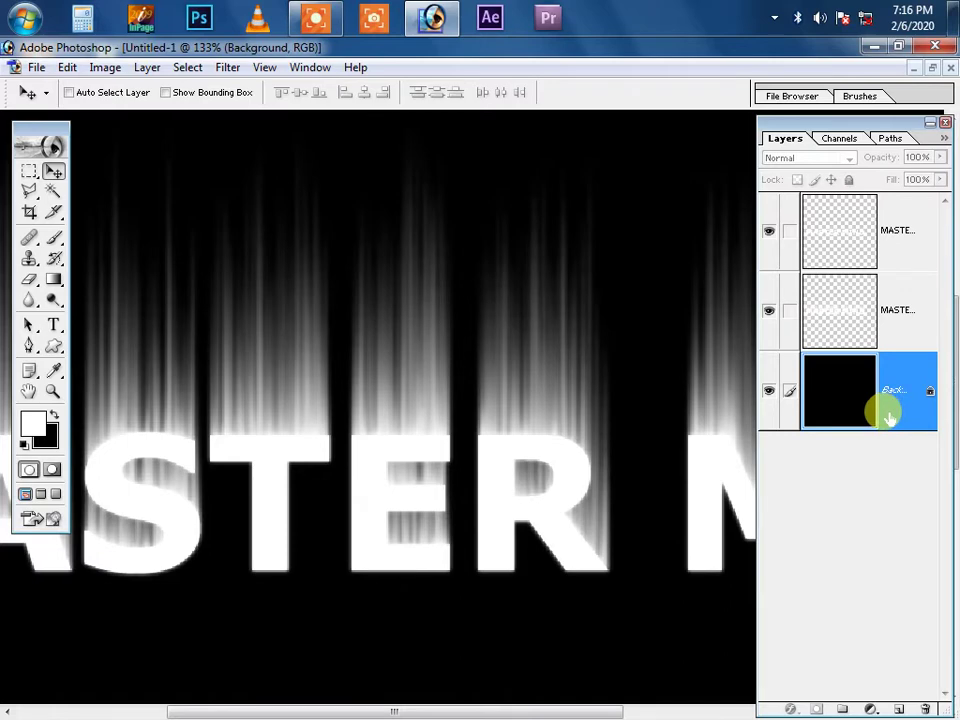
{"action": "mouse_move", "coordinate": [890, 418]}
{"action": "left_mouse_down"}
{"action": "mouse_move", "coordinate": [889, 410]}
{"action": "mouse_move", "coordinate": [898, 708]}
{"action": "left_mouse_up"}
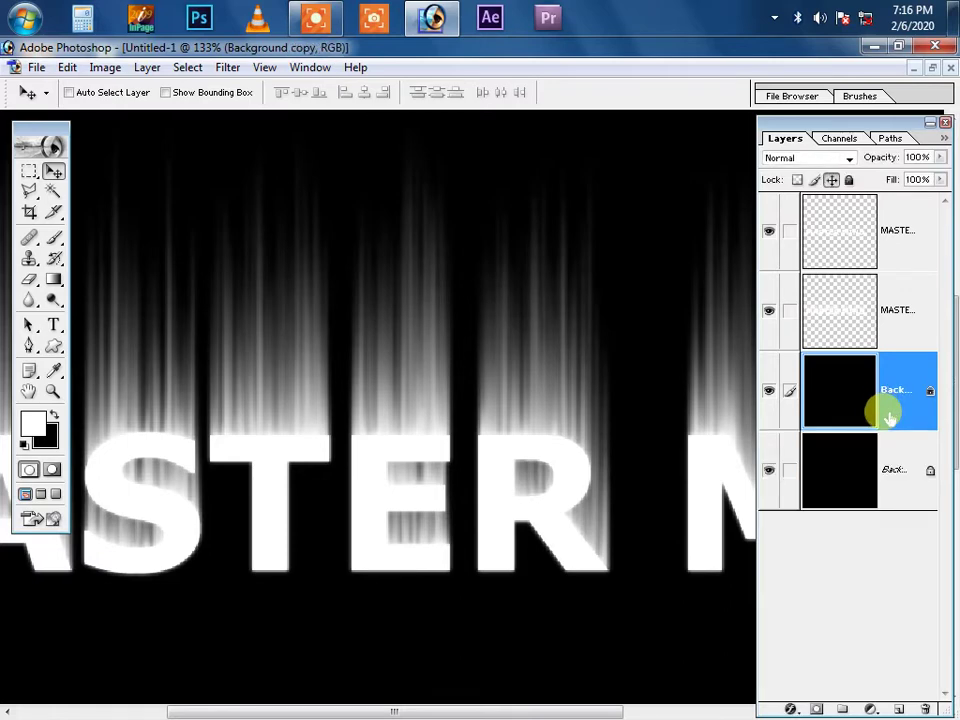
{"action": "left_click", "coordinate": [917, 342]}
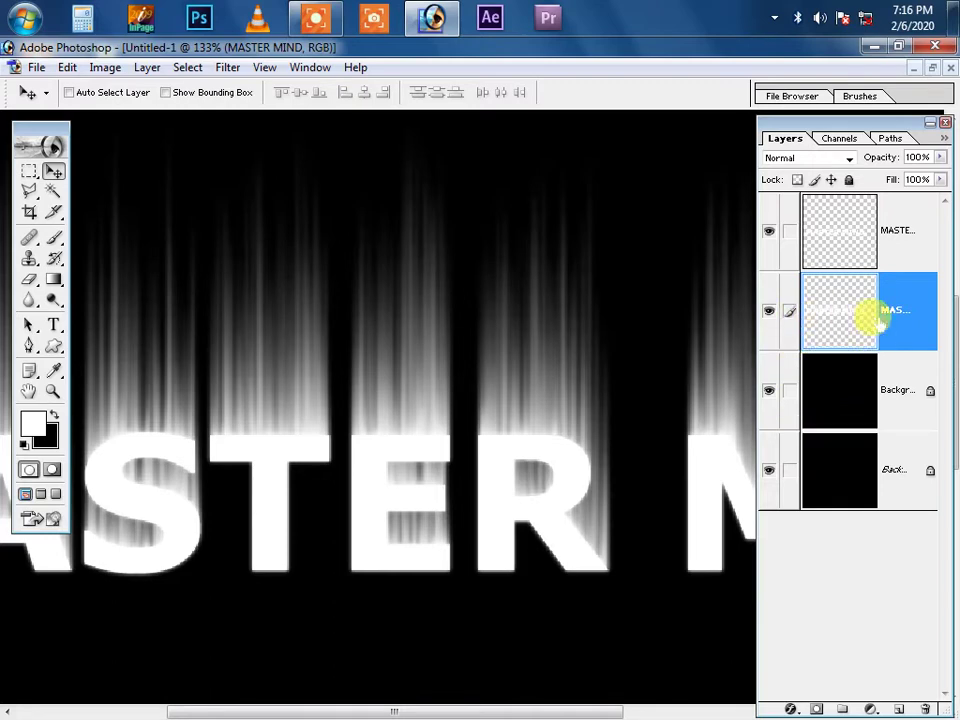
{"action": "left_click", "coordinate": [789, 392]}
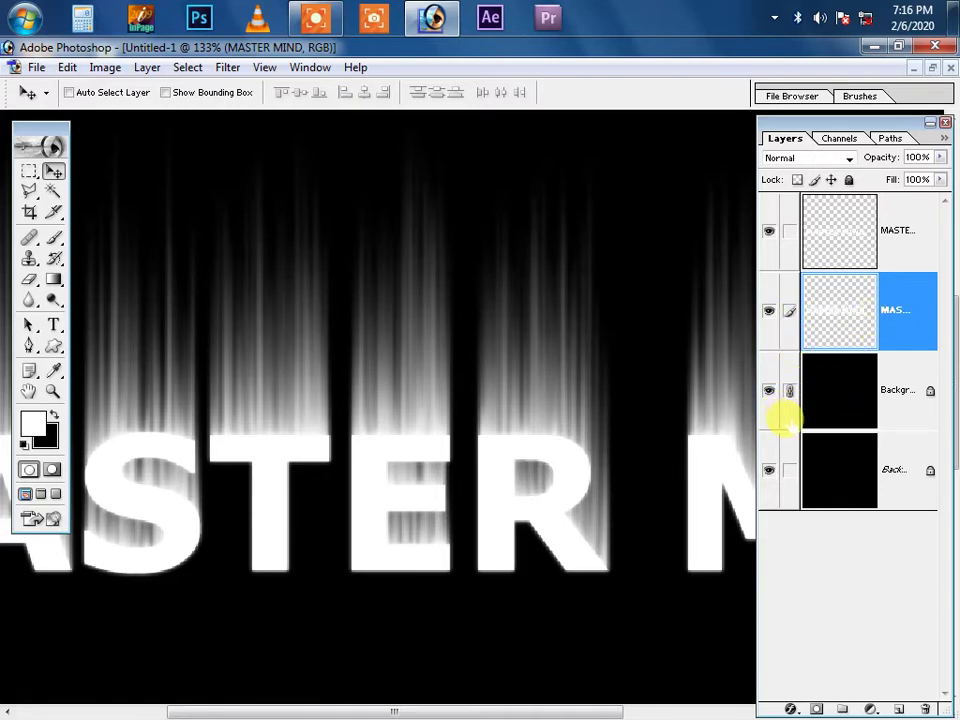
{"action": "key", "text": "ctrl+e"}
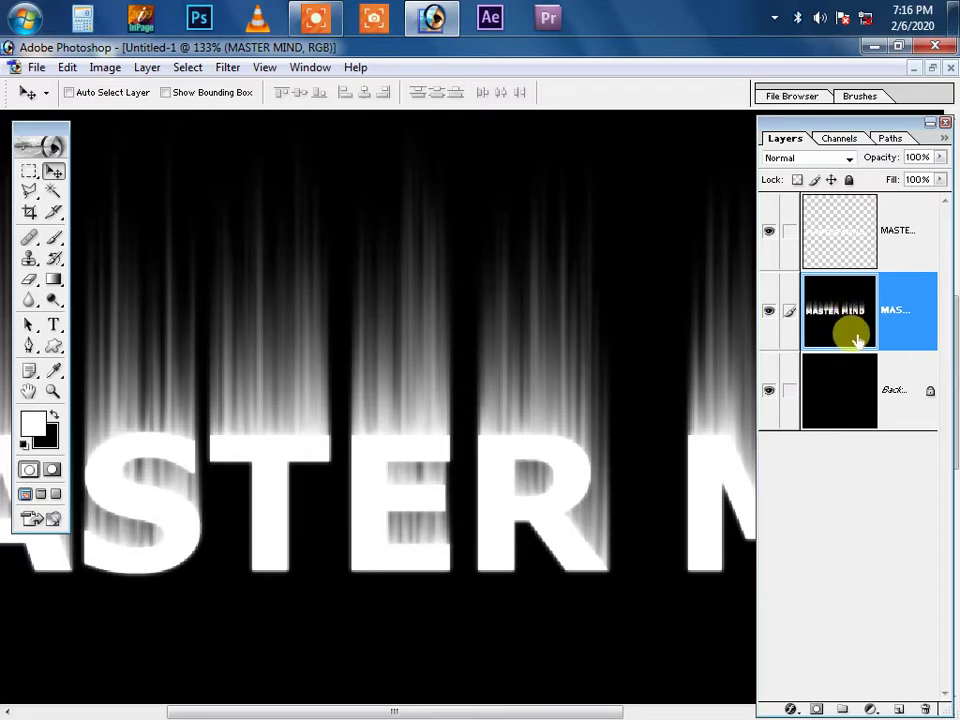
- Zoom out, hide the panels, and nudge the MASTER MIND text slightly right
{"action": "key", "text": "ctrl+minus"}
{"action": "key", "text": "ctrl+minus"}
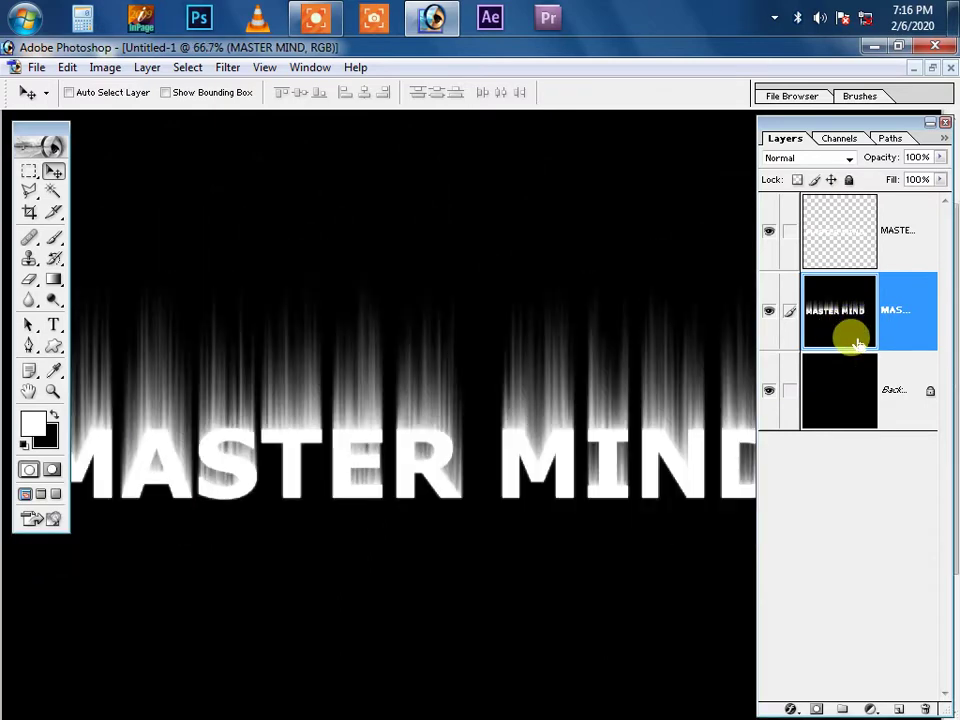
{"action": "key", "text": "ctrl+minus"}
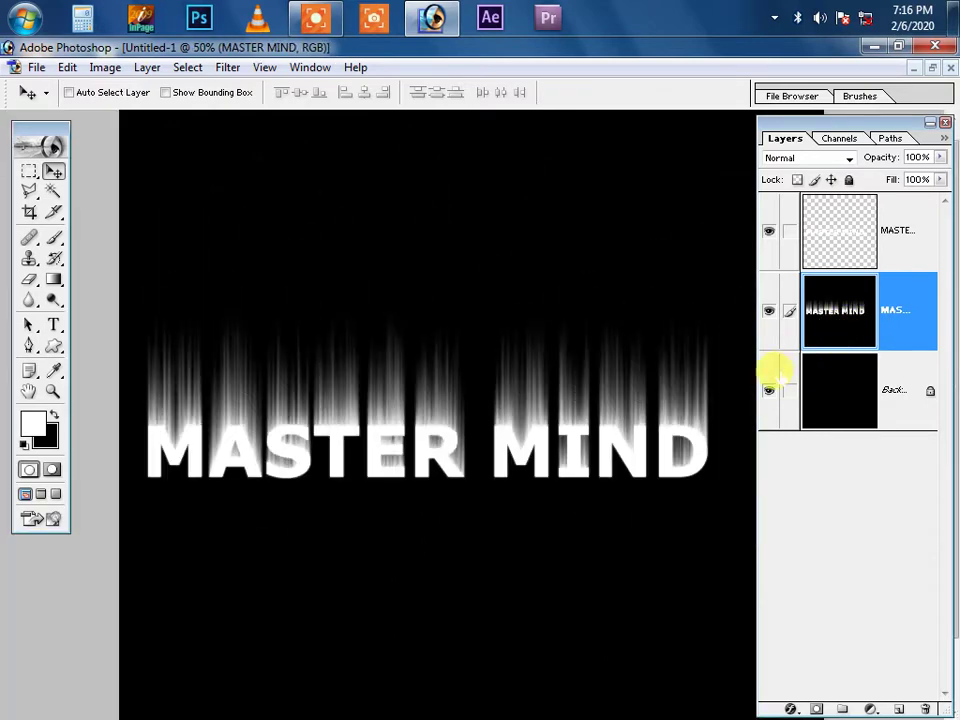
{"action": "key", "text": "Tab"}
{"action": "key", "text": "Tab"}
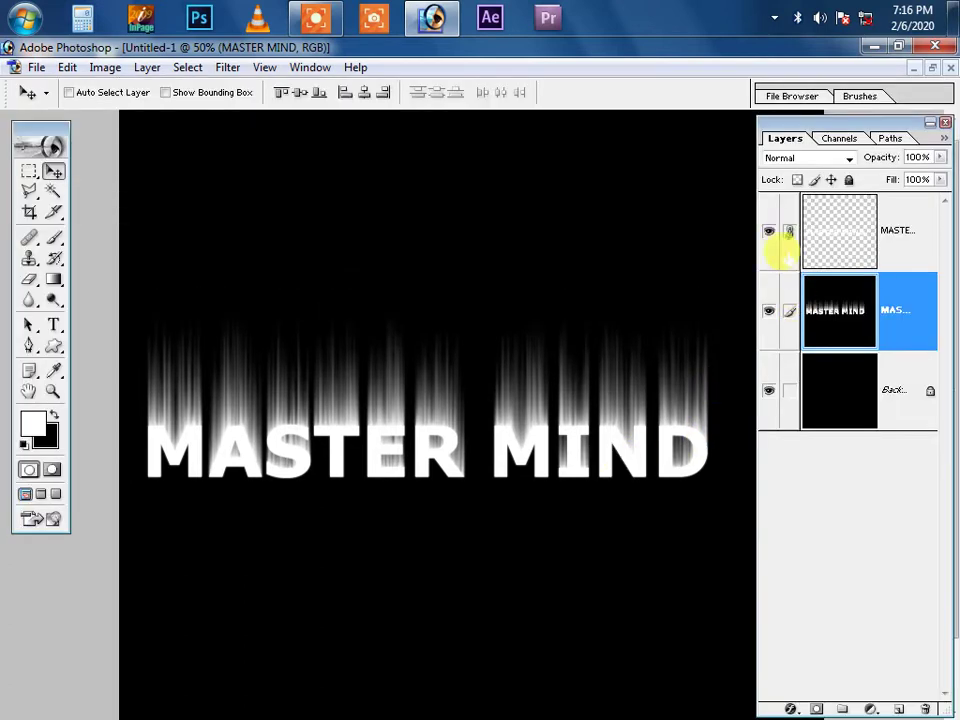
{"action": "key", "text": "Tab"}
{"action": "left_click_drag", "start_coordinate": [597, 405], "coordinate": [632, 407]}
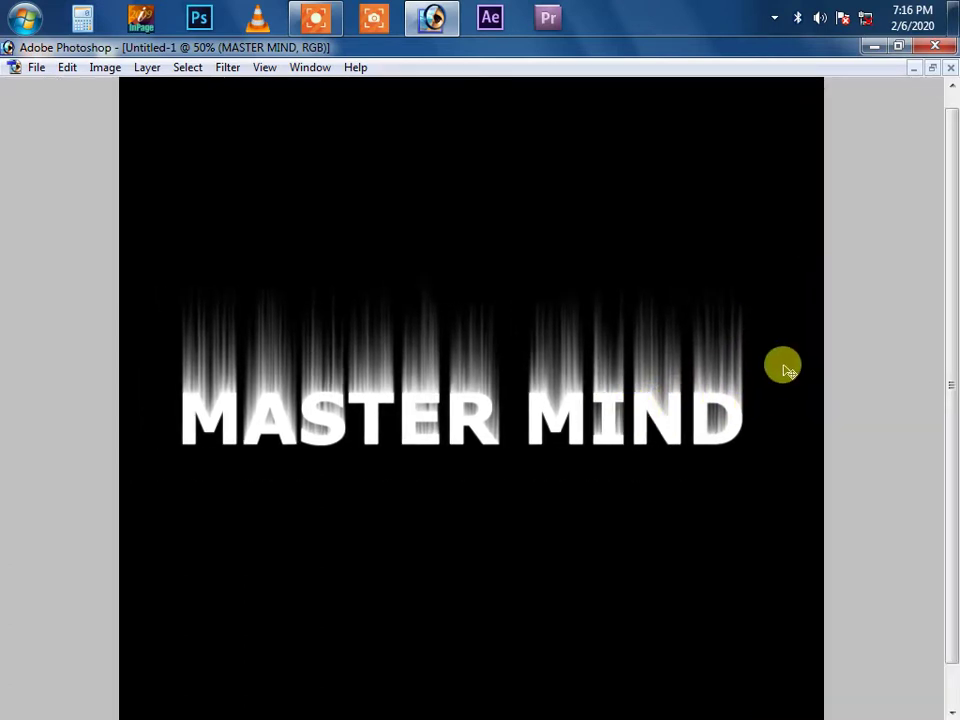
{"action": "key", "text": "z"}
{"action": "left_click", "coordinate": [664, 364], "text": "alt"}
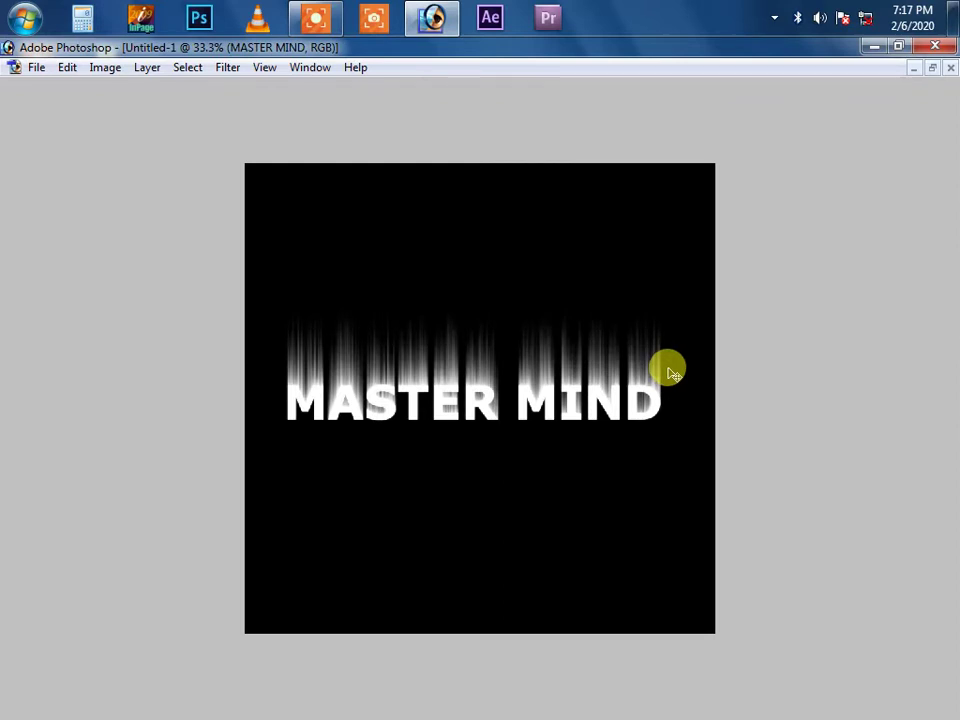
{"action": "left_click", "coordinate": [635, 367], "text": "alt"}
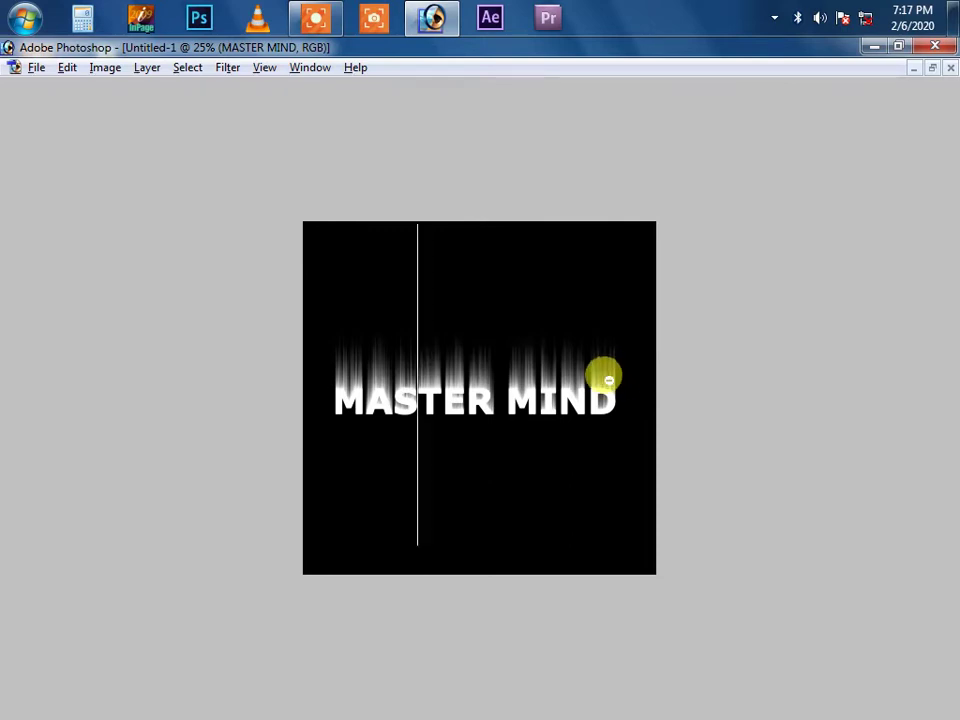
{"action": "left_click", "coordinate": [602, 377], "text": "alt"}
{"action": "left_click_drag", "start_coordinate": [415, 327], "coordinate": [538, 437]}
{"action": "right_click", "coordinate": [527, 416]}
{"action": "left_click", "coordinate": [530, 416]}
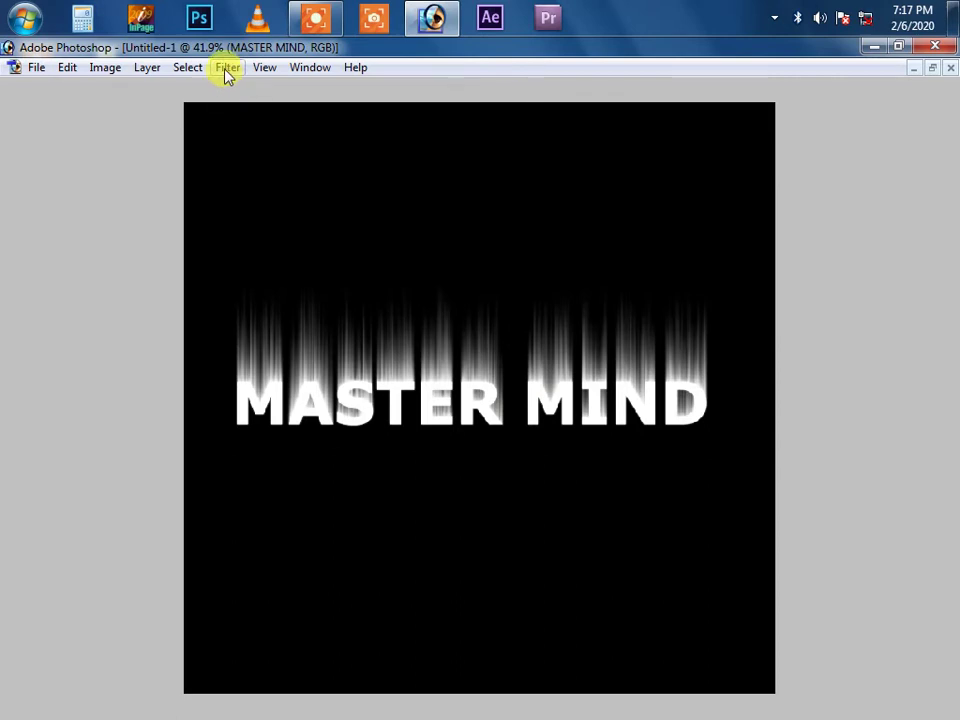
{"action": "left_click", "coordinate": [227, 70]}
- Open Liquify zoomed on the first letters, with brush size 25 and pressure 1
{"action": "left_click", "coordinate": [261, 141]}
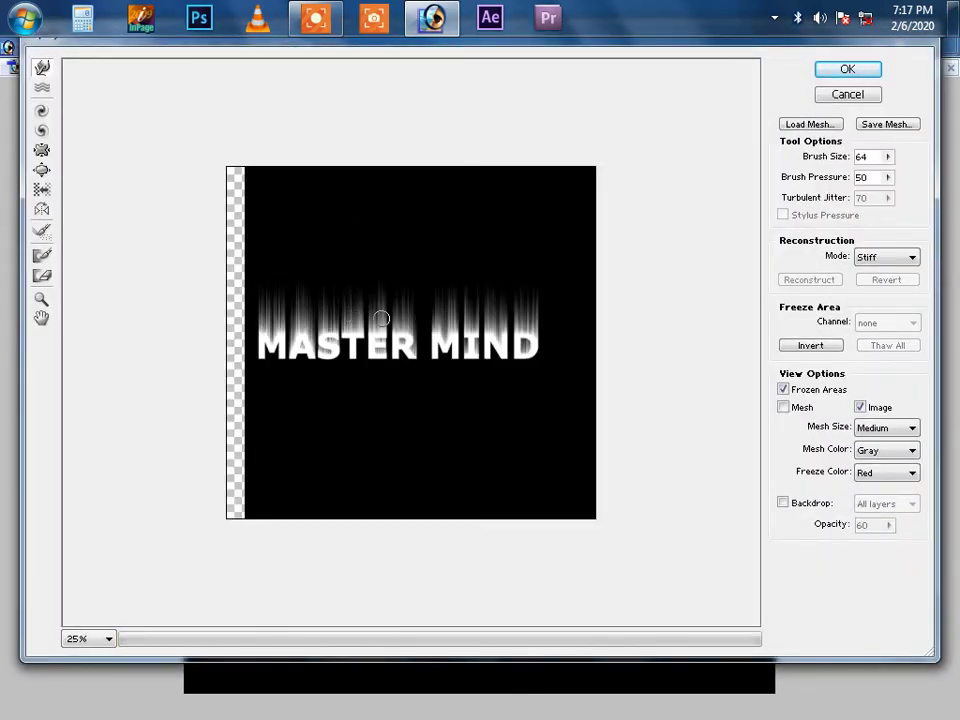
{"action": "left_click_drag", "start_coordinate": [253, 279], "coordinate": [274, 321]}
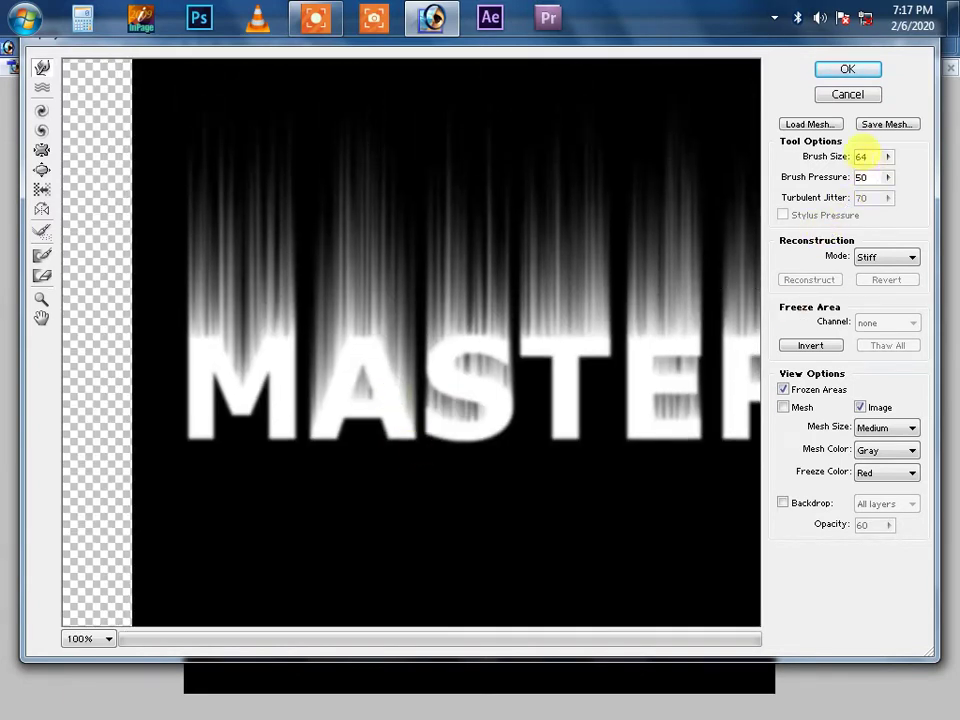
{"action": "left_click", "coordinate": [805, 158]}
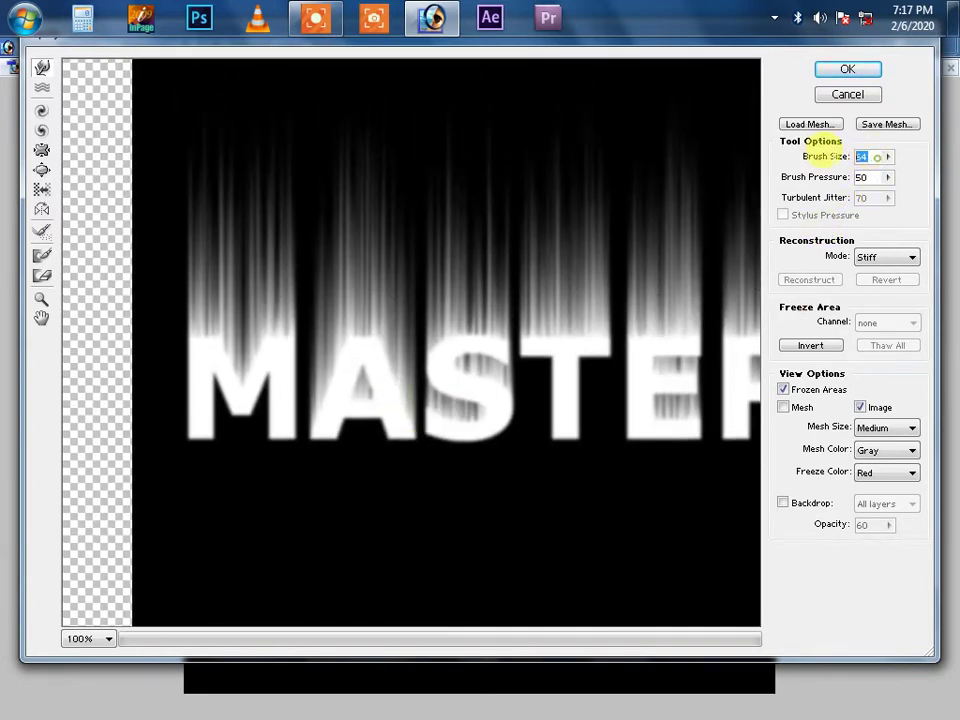
{"action": "type", "text": "25"}
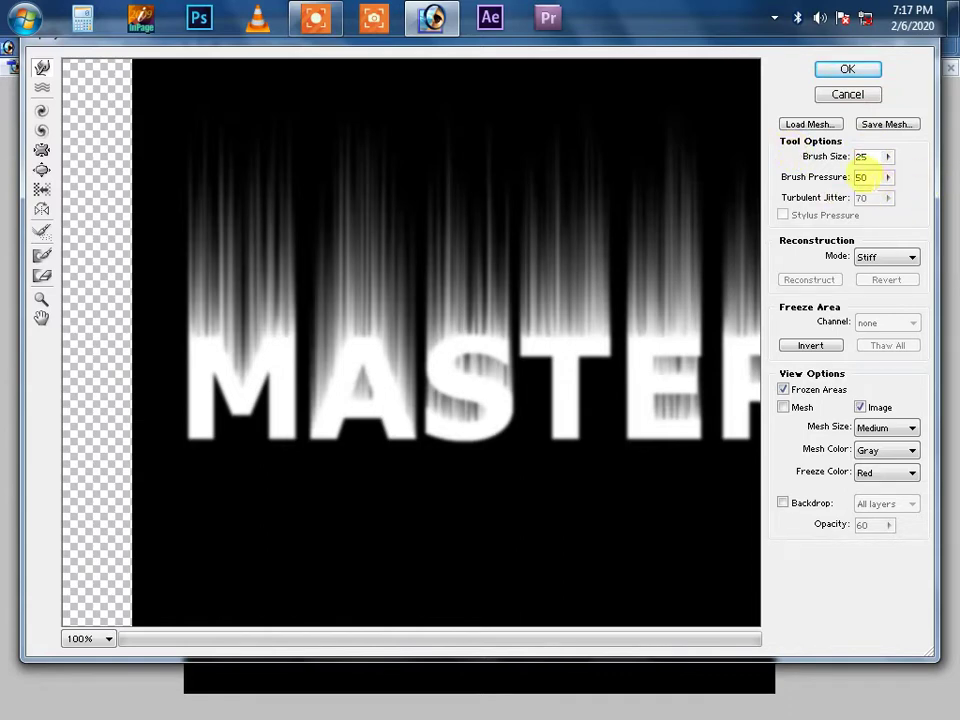
{"action": "left_click", "coordinate": [815, 177]}
{"action": "type", "text": "1"}
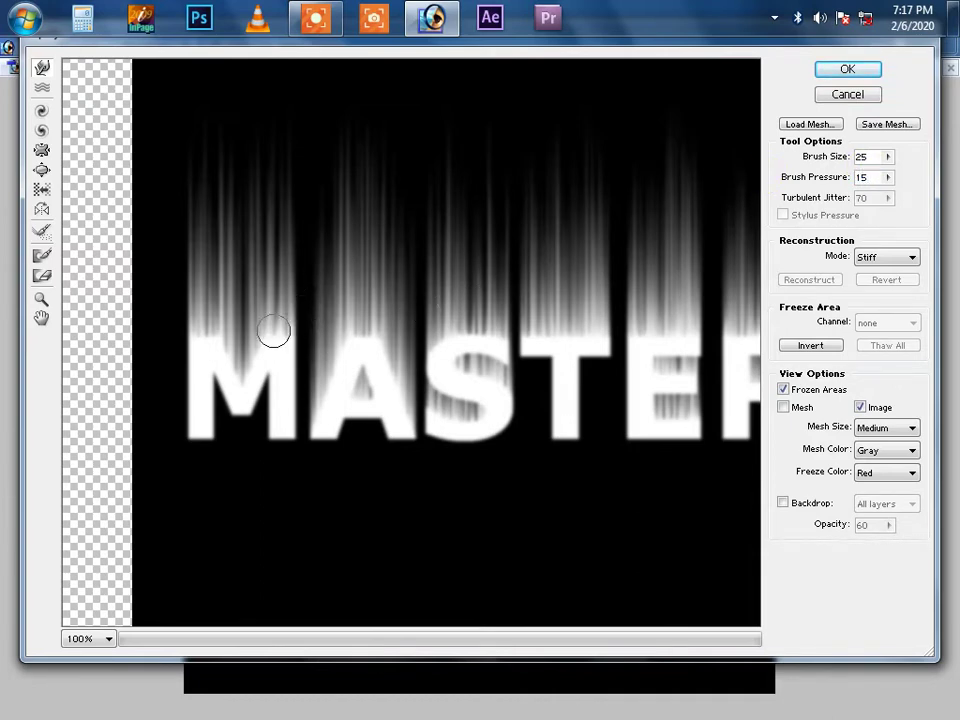
- Forward Warp the streaks above the M, A and S upward into wavy flames
{"action": "left_click_drag", "start_coordinate": [219, 330], "coordinate": [214, 279]}
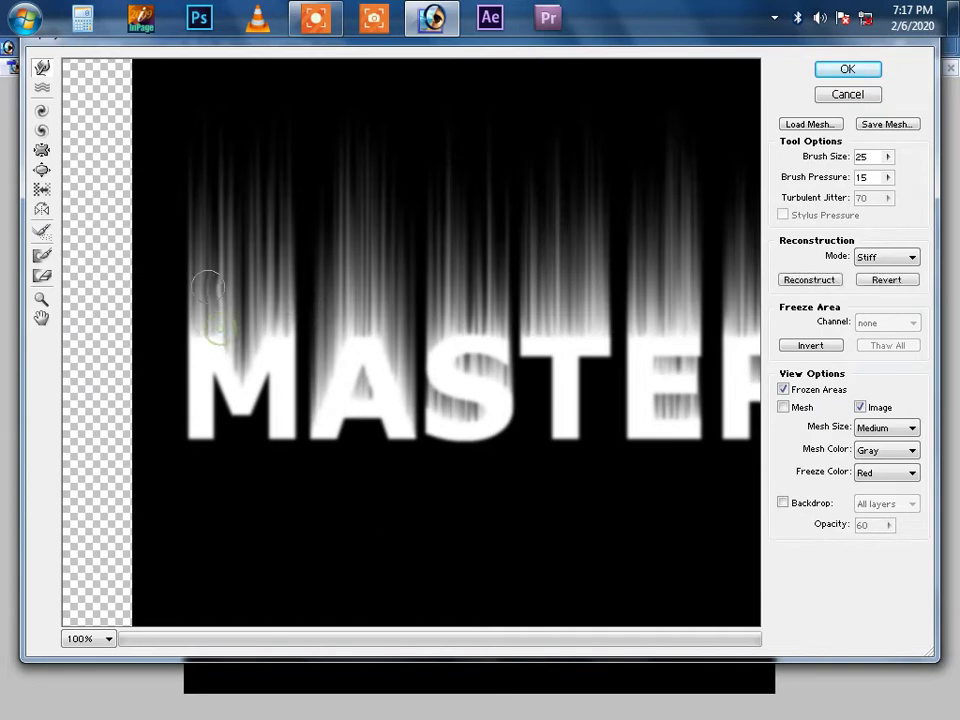
{"action": "left_click_drag", "start_coordinate": [197, 326], "coordinate": [205, 272]}
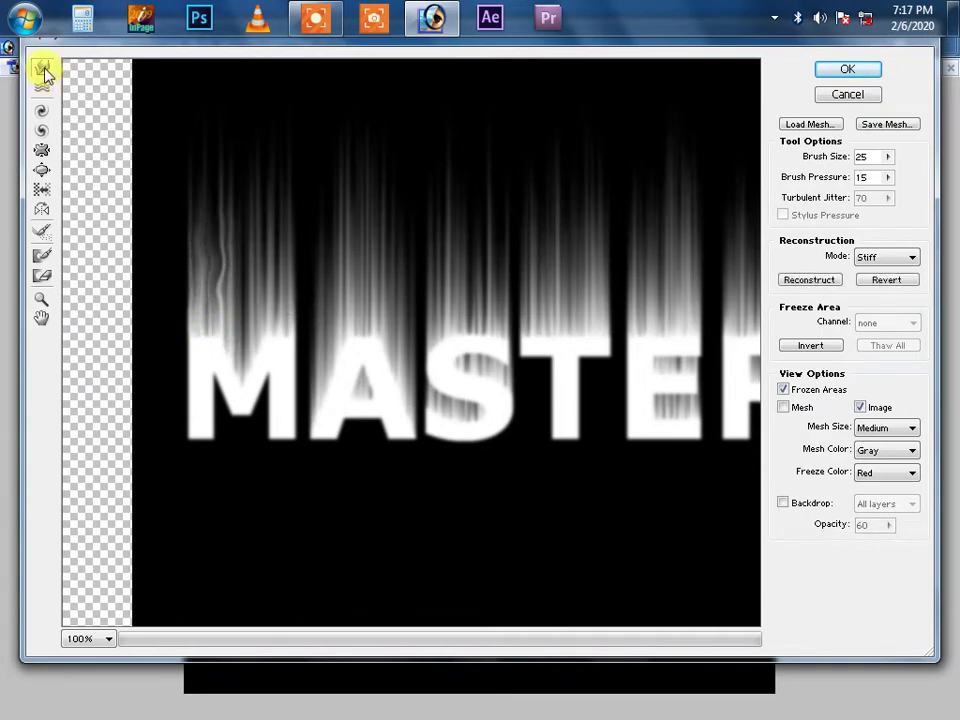
{"action": "left_click_drag", "start_coordinate": [191, 339], "coordinate": [186, 281]}
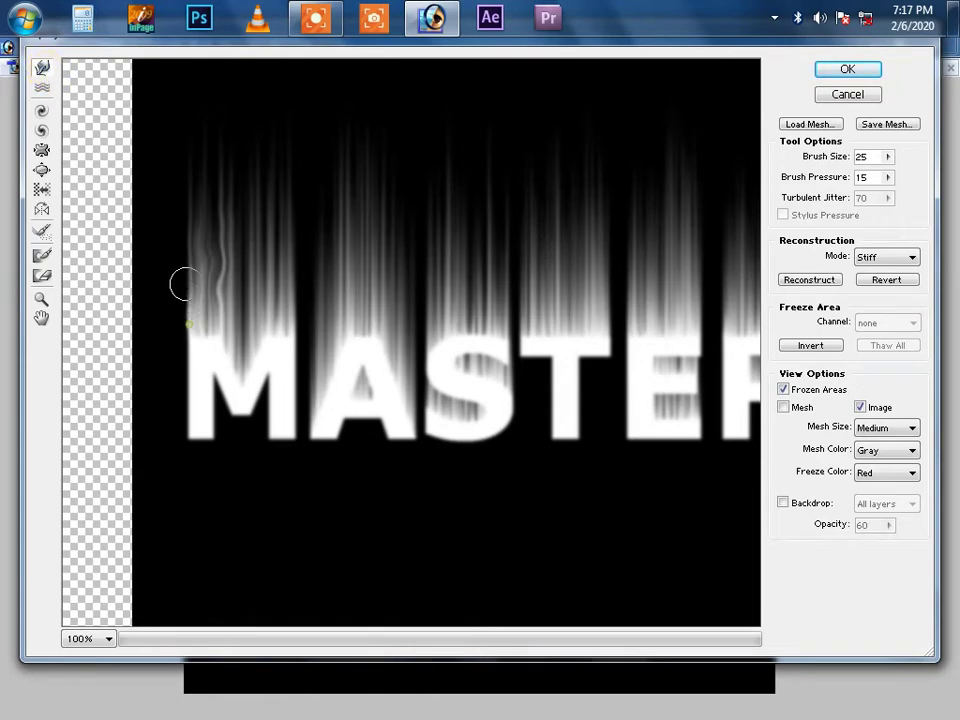
{"action": "left_click_drag", "start_coordinate": [289, 326], "coordinate": [279, 229]}
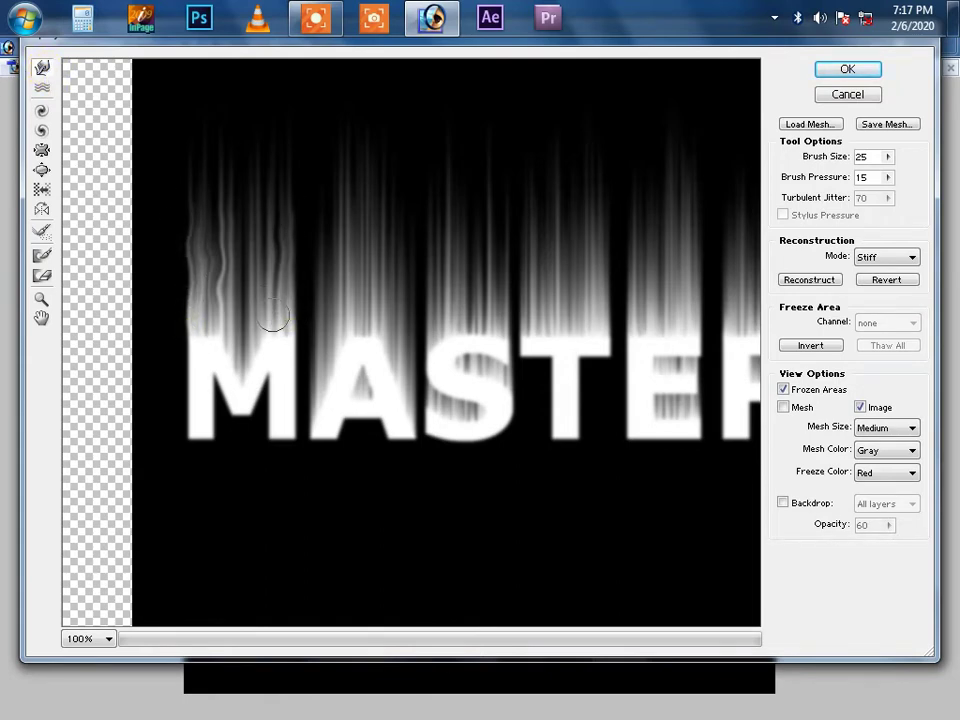
{"action": "mouse_move", "coordinate": [264, 335]}
{"action": "left_mouse_down"}
{"action": "mouse_move", "coordinate": [253, 305]}
{"action": "mouse_move", "coordinate": [276, 206]}
{"action": "left_mouse_up"}
{"action": "left_click_drag", "start_coordinate": [287, 326], "coordinate": [291, 195]}
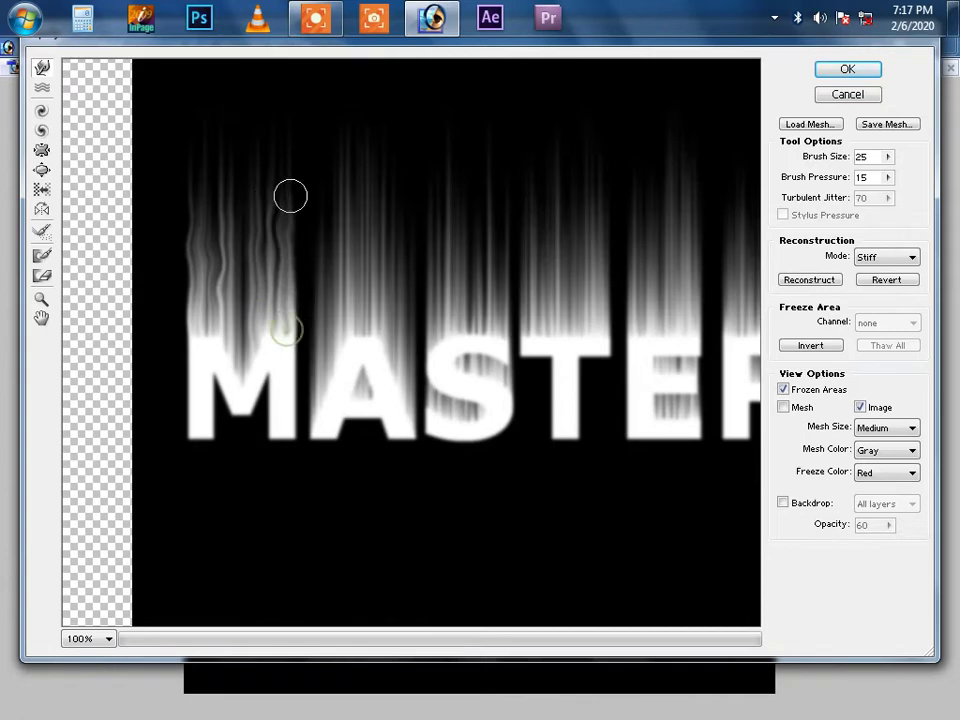
{"action": "left_click_drag", "start_coordinate": [332, 355], "coordinate": [332, 270]}
{"action": "left_click_drag", "start_coordinate": [399, 334], "coordinate": [377, 245]}
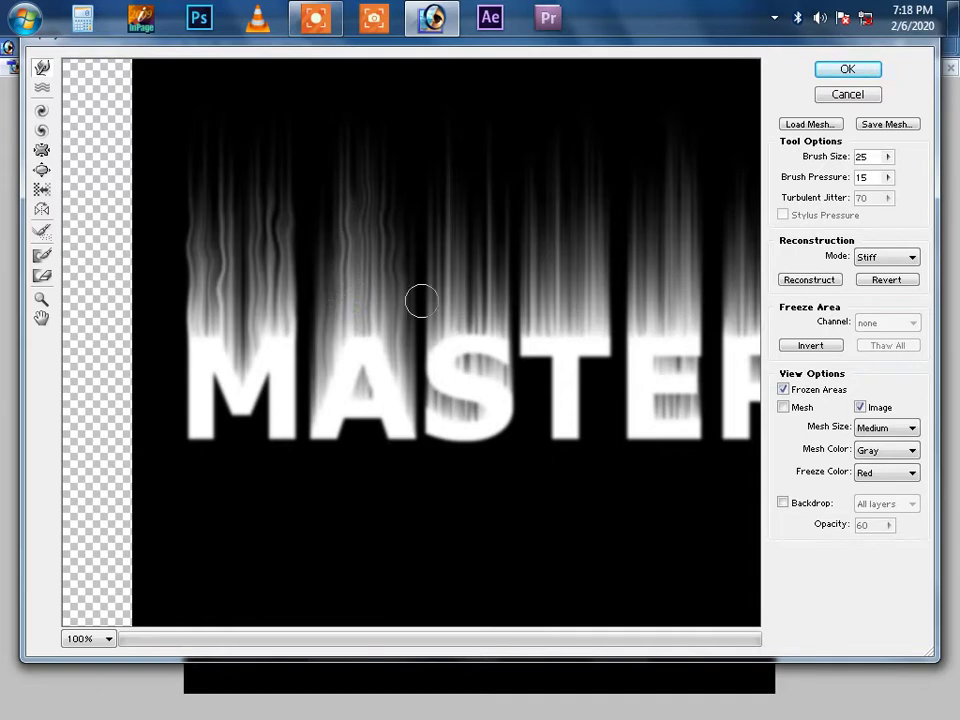
{"action": "mouse_move", "coordinate": [482, 279]}
{"action": "left_mouse_down"}
{"action": "mouse_move", "coordinate": [481, 322]}
{"action": "mouse_move", "coordinate": [495, 229]}
{"action": "left_mouse_up"}
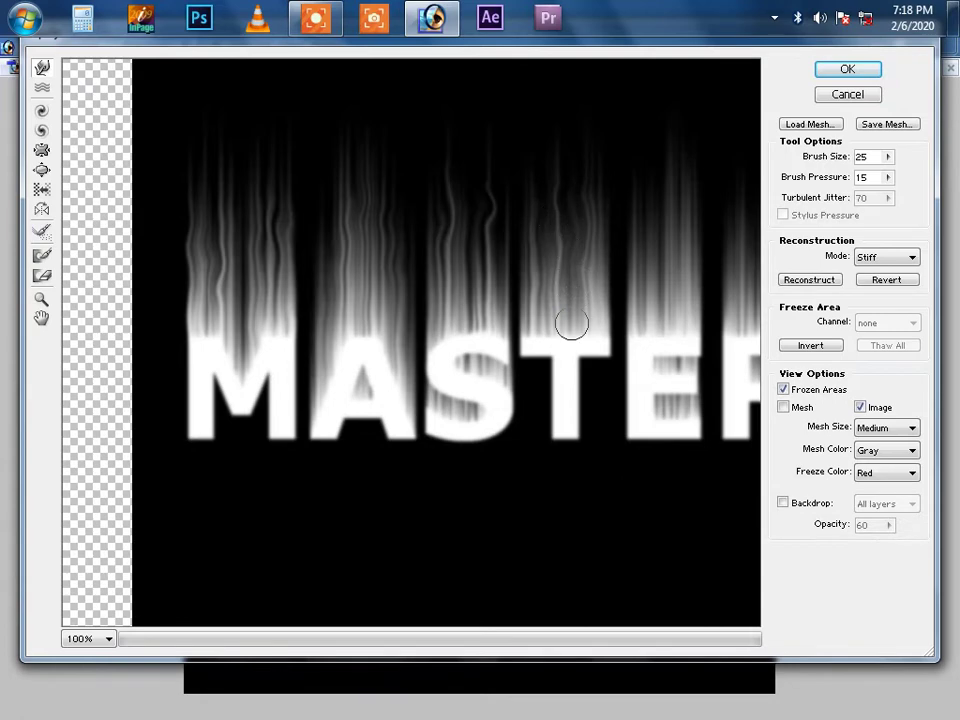
{"action": "mouse_move", "coordinate": [548, 336]}
{"action": "left_mouse_down"}
{"action": "mouse_move", "coordinate": [424, 368]}
{"action": "mouse_move", "coordinate": [495, 257]}
{"action": "mouse_move", "coordinate": [534, 349]}
{"action": "mouse_move", "coordinate": [519, 242]}
{"action": "mouse_move", "coordinate": [502, 339]}
{"action": "mouse_move", "coordinate": [508, 227]}
{"action": "mouse_move", "coordinate": [544, 369]}
{"action": "mouse_move", "coordinate": [514, 229]}
{"action": "mouse_move", "coordinate": [567, 364]}
{"action": "mouse_move", "coordinate": [591, 219]}
{"action": "mouse_move", "coordinate": [658, 364]}
{"action": "mouse_move", "coordinate": [626, 221]}
{"action": "mouse_move", "coordinate": [615, 358]}
{"action": "mouse_move", "coordinate": [591, 231]}
{"action": "left_mouse_up"}
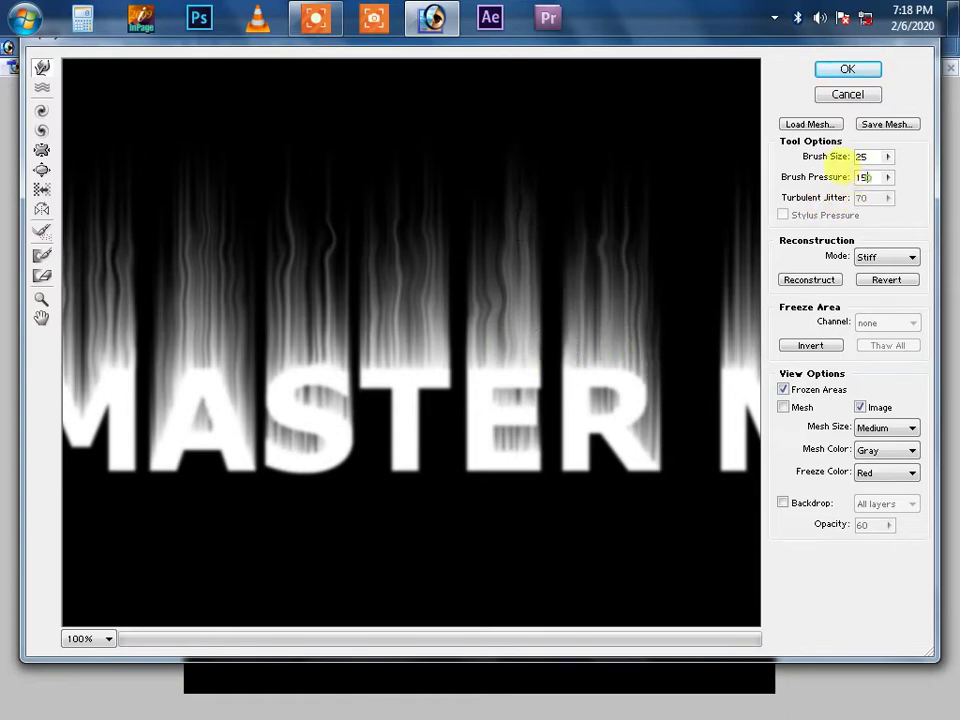
- Raise brush pressure to 20 and make the flames above the M of MIND wavier
{"action": "left_click", "coordinate": [795, 178]}
{"action": "type", "text": "20"}
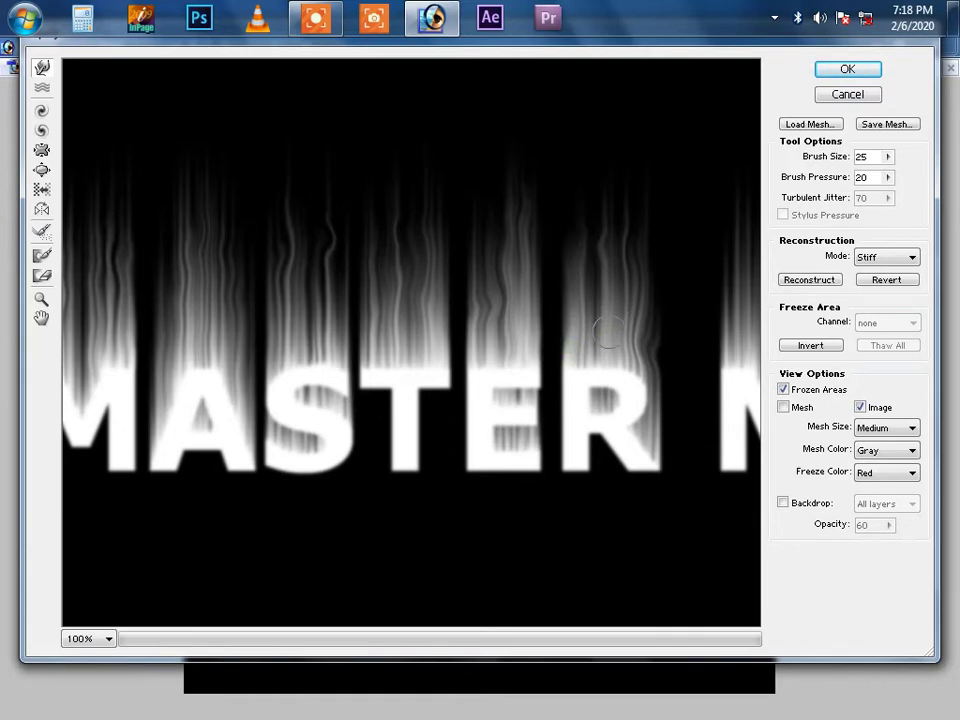
{"action": "left_click_drag", "start_coordinate": [606, 369], "coordinate": [422, 369]}
{"action": "left_click_drag", "start_coordinate": [508, 356], "coordinate": [580, 347]}
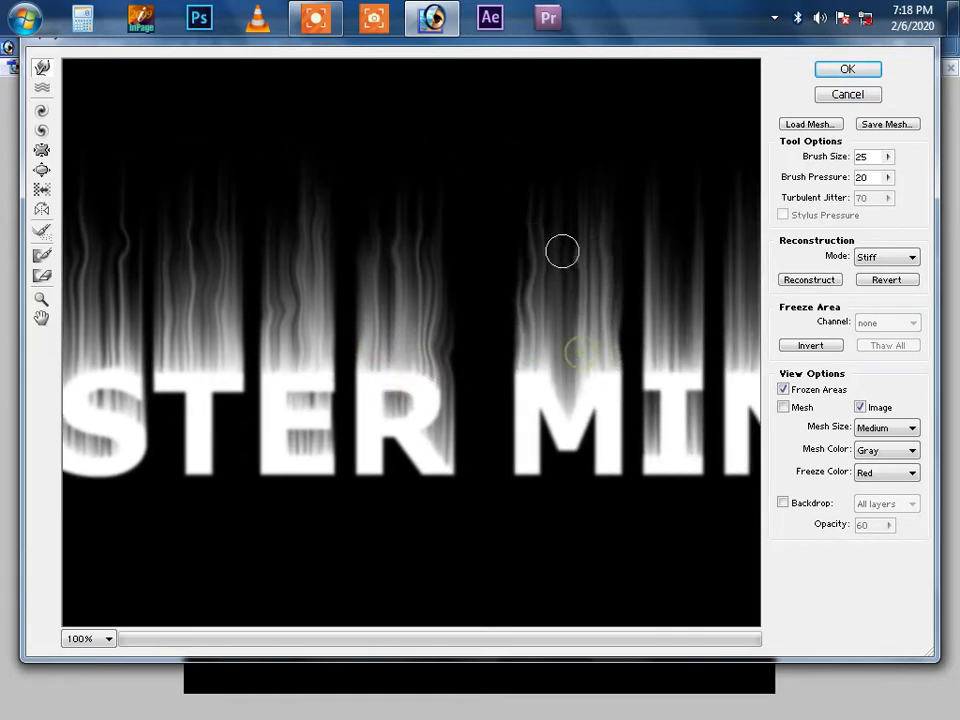
{"action": "left_click_drag", "start_coordinate": [602, 277], "coordinate": [482, 335]}
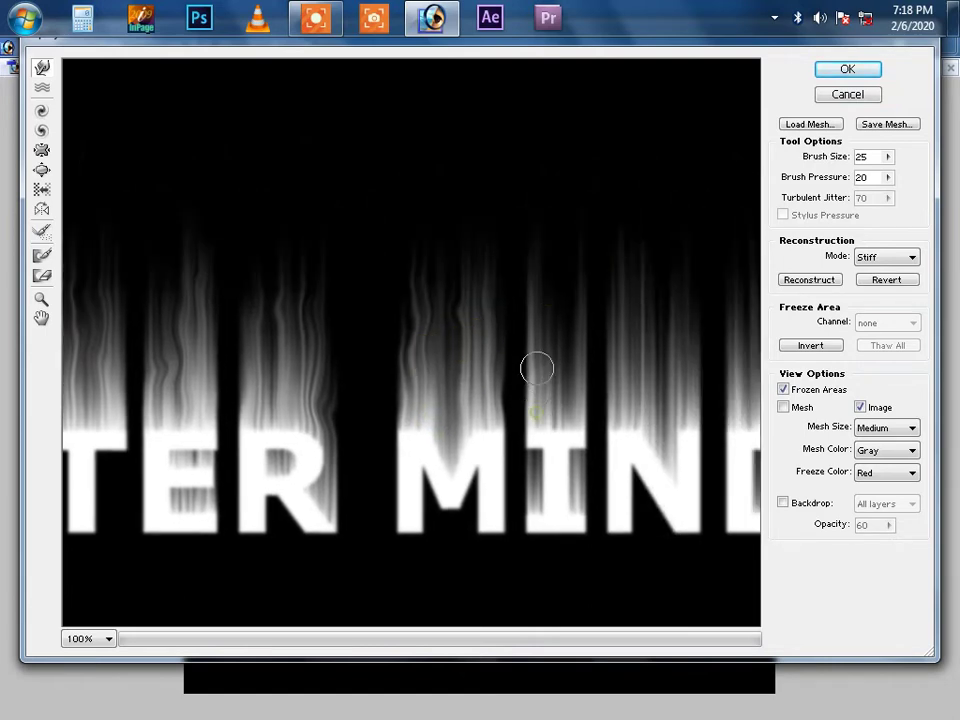
{"action": "left_click_drag", "start_coordinate": [589, 405], "coordinate": [564, 377]}
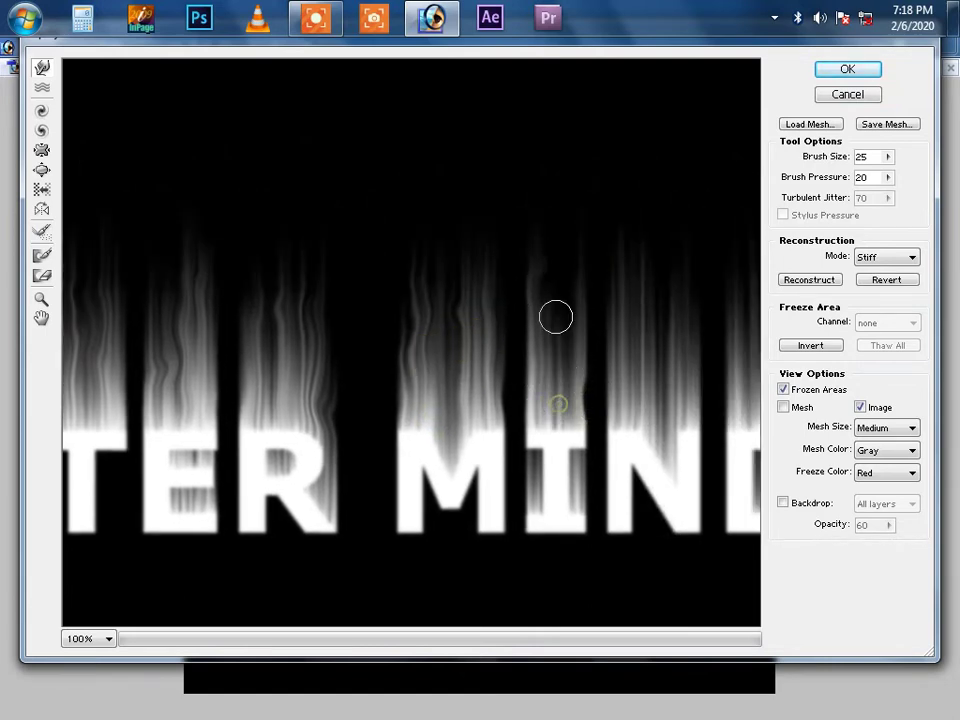
- Push the flames above the N and D upward, then pan back to MASTER
{"action": "left_click_drag", "start_coordinate": [555, 317], "coordinate": [525, 343]}
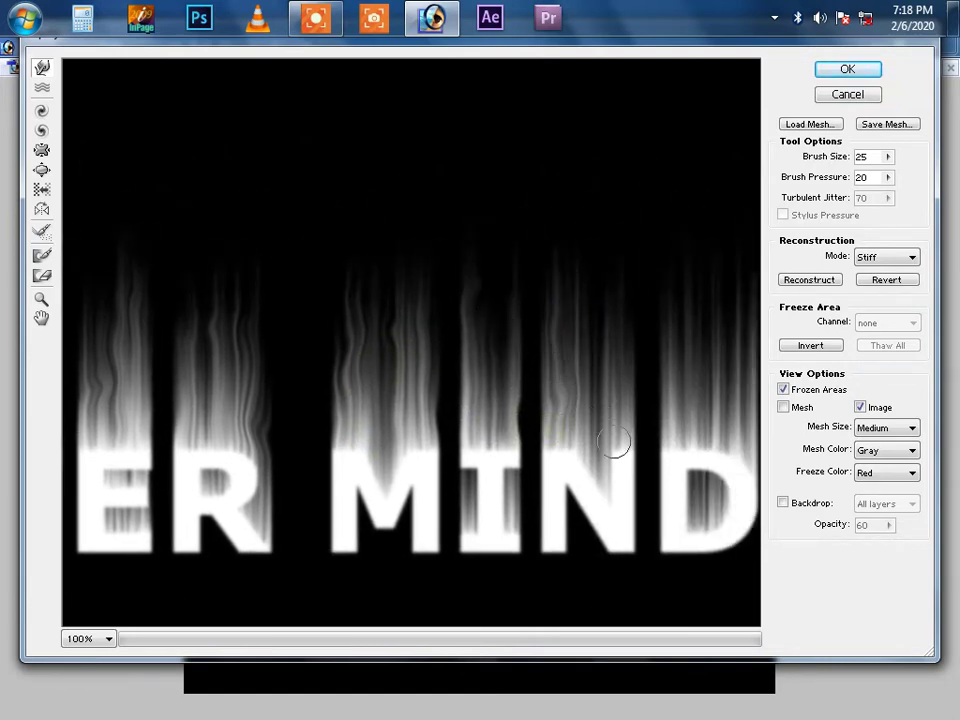
{"action": "left_click_drag", "start_coordinate": [617, 443], "coordinate": [619, 324]}
{"action": "mouse_move", "coordinate": [593, 441]}
{"action": "left_mouse_down"}
{"action": "mouse_move", "coordinate": [567, 331]}
{"action": "mouse_move", "coordinate": [410, 375]}
{"action": "left_mouse_up"}
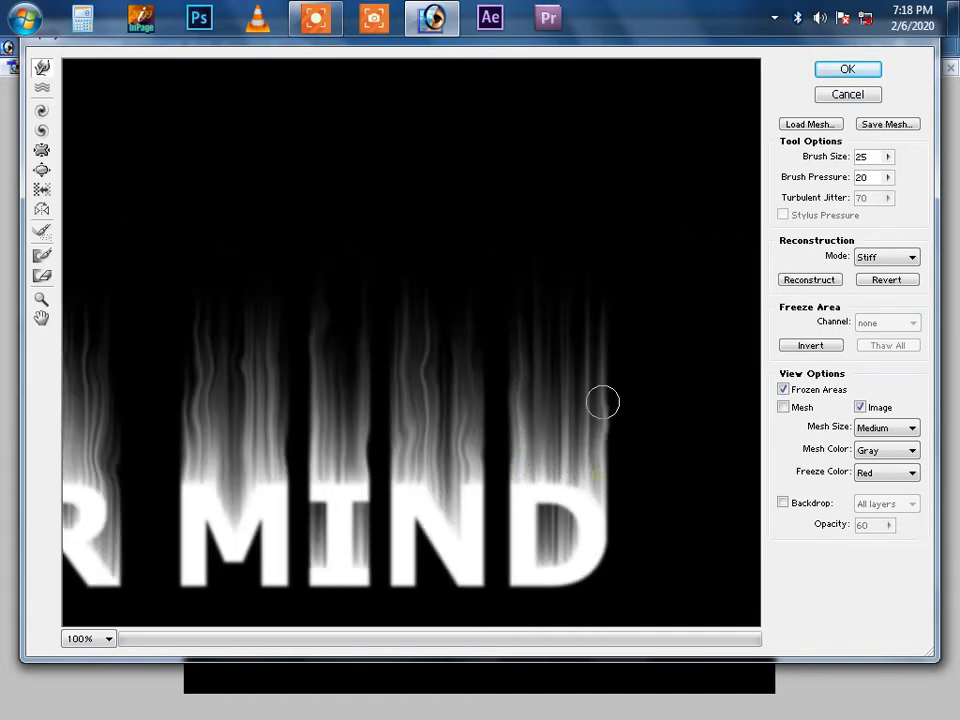
{"action": "left_click_drag", "start_coordinate": [575, 466], "coordinate": [568, 324]}
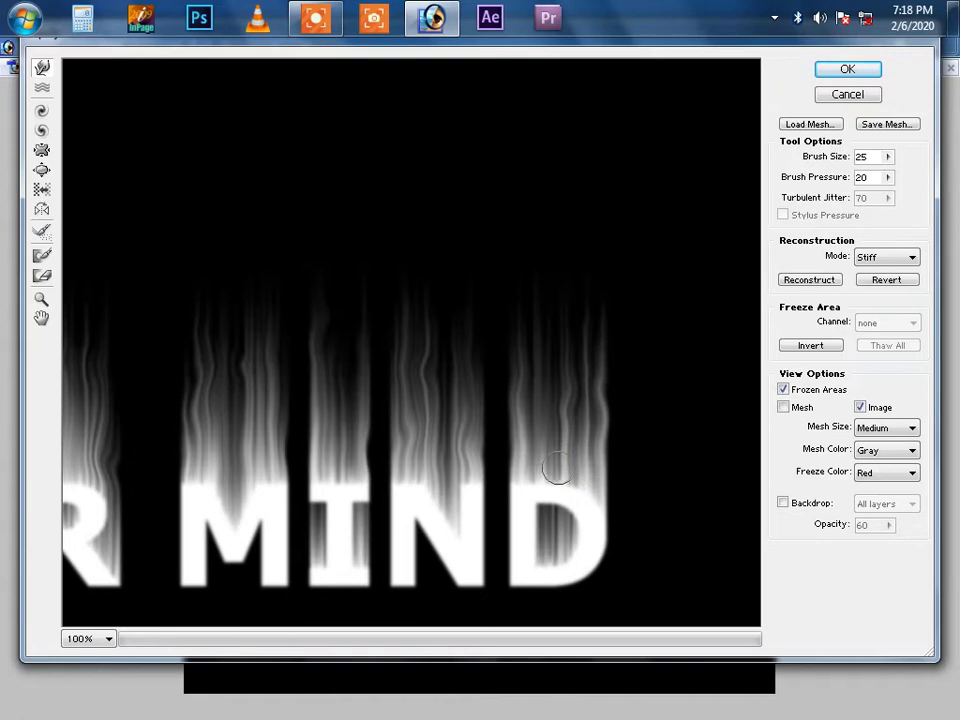
{"action": "left_click_drag", "start_coordinate": [553, 461], "coordinate": [544, 356]}
{"action": "left_click_drag", "start_coordinate": [403, 444], "coordinate": [510, 452]}
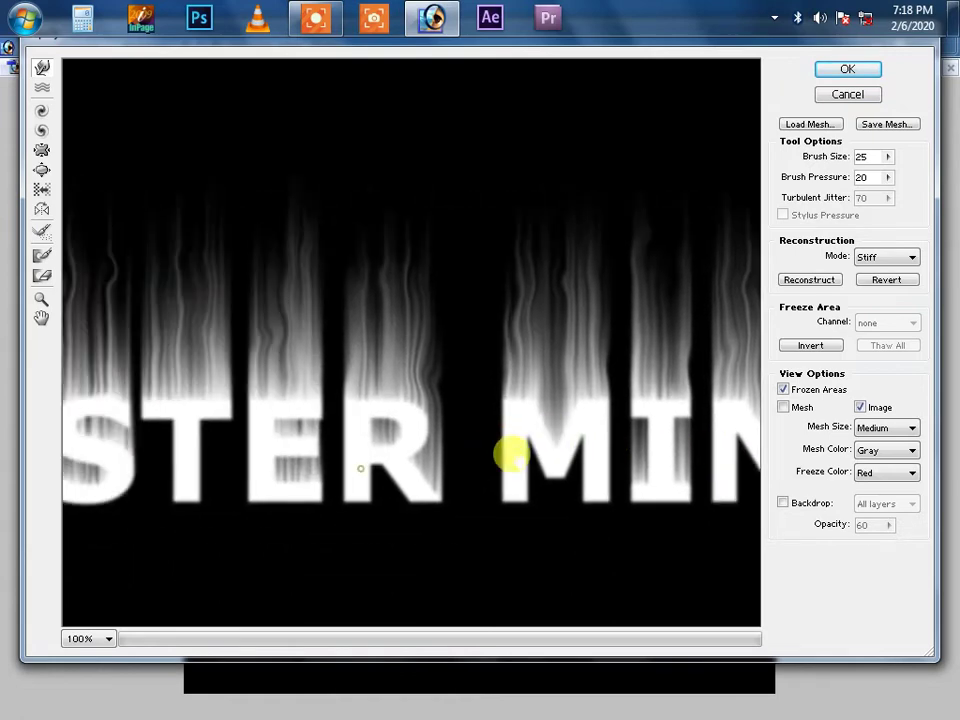
{"action": "left_click_drag", "start_coordinate": [150, 455], "coordinate": [285, 461]}
{"action": "left_click_drag", "start_coordinate": [289, 405], "coordinate": [399, 440]}
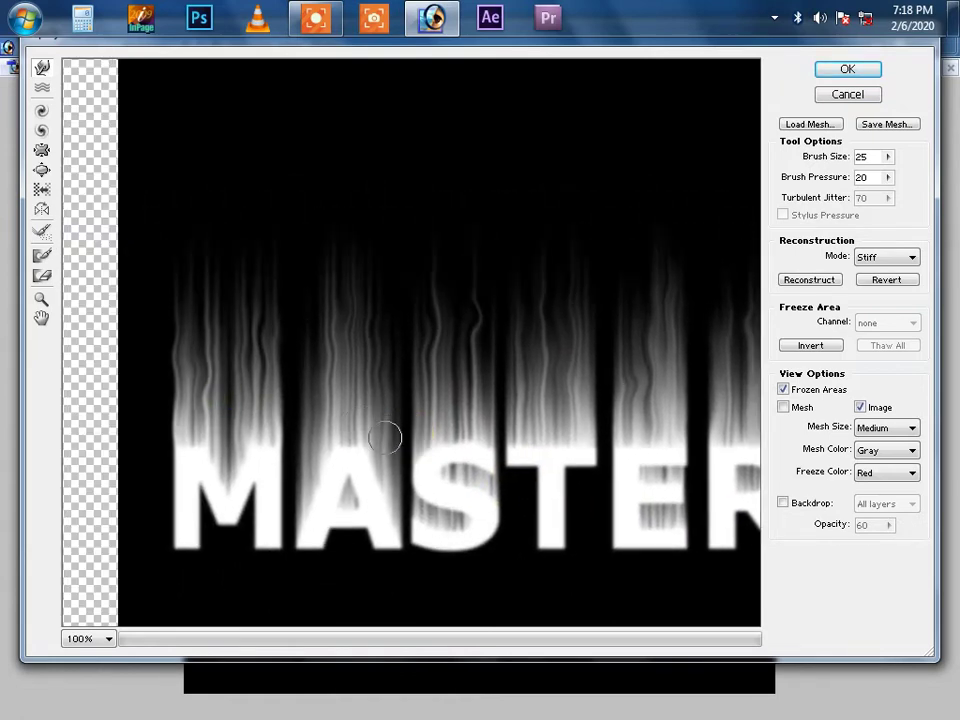
- Shrink the warp brush to size 13 and add fine warping over the S of MASTER
{"action": "key", "text": "bracketleft"}
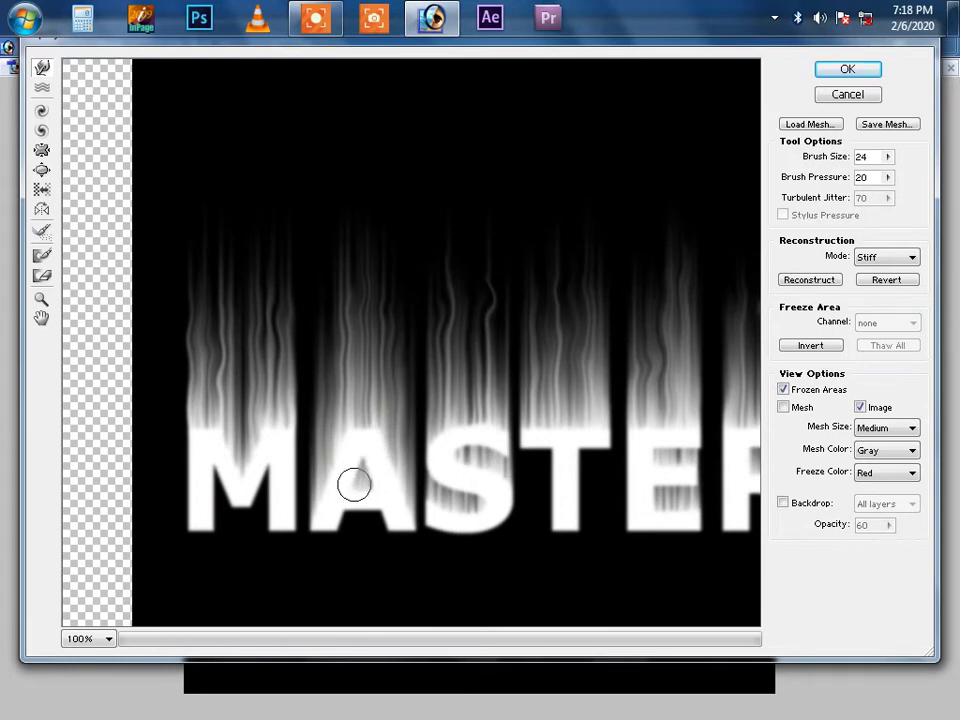
{"action": "key", "text": "bracketleft"}
{"action": "key", "text": "bracketleft"}
{"action": "key", "text": "bracketleft"}
{"action": "key", "text": "bracketleft"}
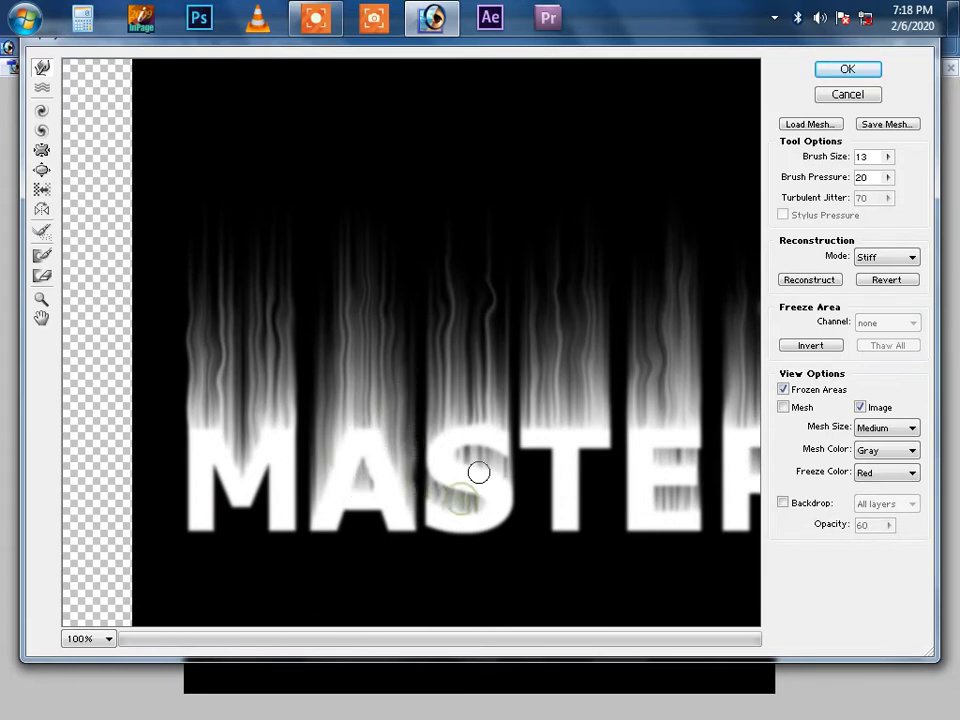
{"action": "mouse_move", "coordinate": [478, 469]}
{"action": "left_mouse_down"}
{"action": "mouse_move", "coordinate": [620, 487]}
{"action": "mouse_move", "coordinate": [455, 517]}
{"action": "left_mouse_up"}
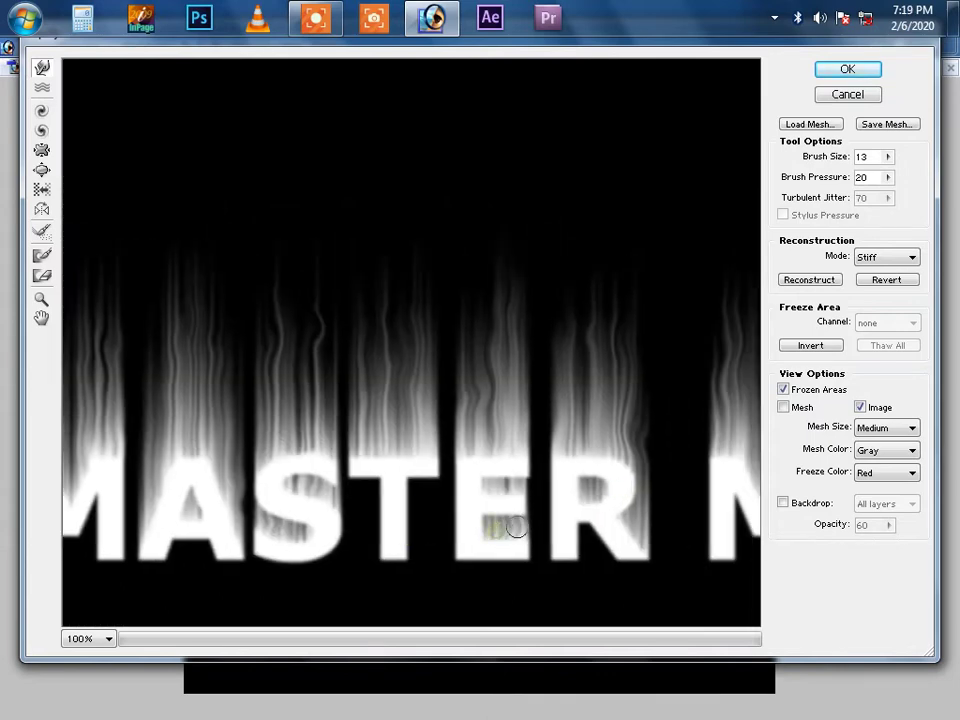
{"action": "mouse_move", "coordinate": [548, 490]}
{"action": "left_mouse_down"}
{"action": "mouse_move", "coordinate": [551, 549]}
{"action": "mouse_move", "coordinate": [407, 493]}
{"action": "left_mouse_up"}
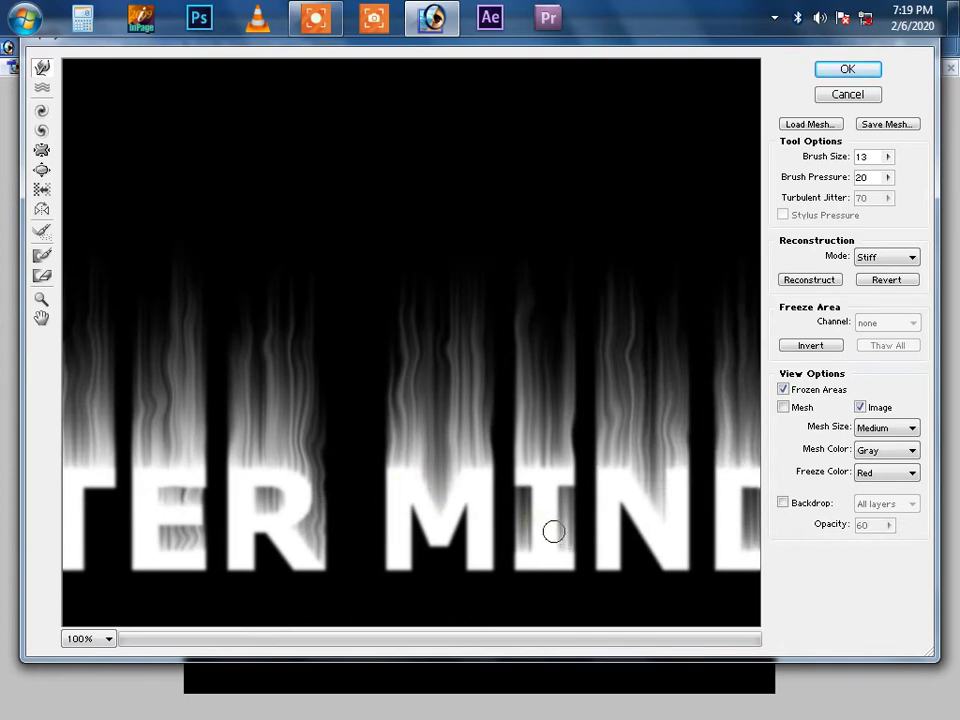
{"action": "left_click_drag", "start_coordinate": [518, 512], "coordinate": [440, 543]}
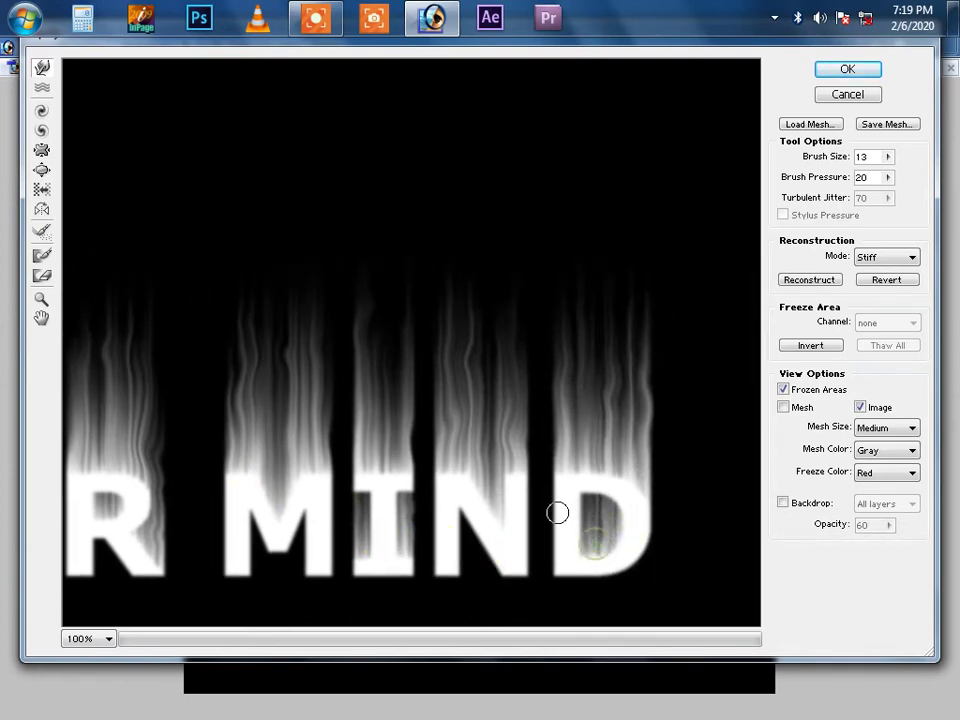
{"action": "left_click_drag", "start_coordinate": [484, 488], "coordinate": [504, 521]}
{"action": "left_click_drag", "start_coordinate": [310, 441], "coordinate": [420, 441]}
{"action": "left_click_drag", "start_coordinate": [256, 398], "coordinate": [386, 398]}
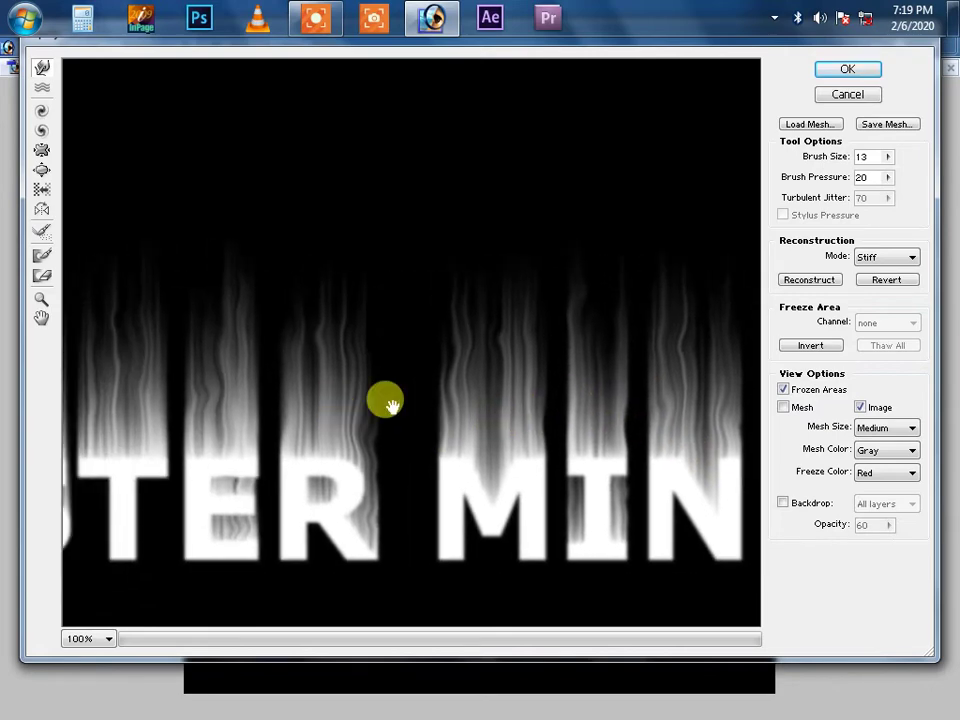
{"action": "mouse_move", "coordinate": [150, 428]}
{"action": "left_mouse_down"}
{"action": "mouse_move", "coordinate": [364, 428]}
{"action": "mouse_move", "coordinate": [263, 412]}
{"action": "left_mouse_up"}
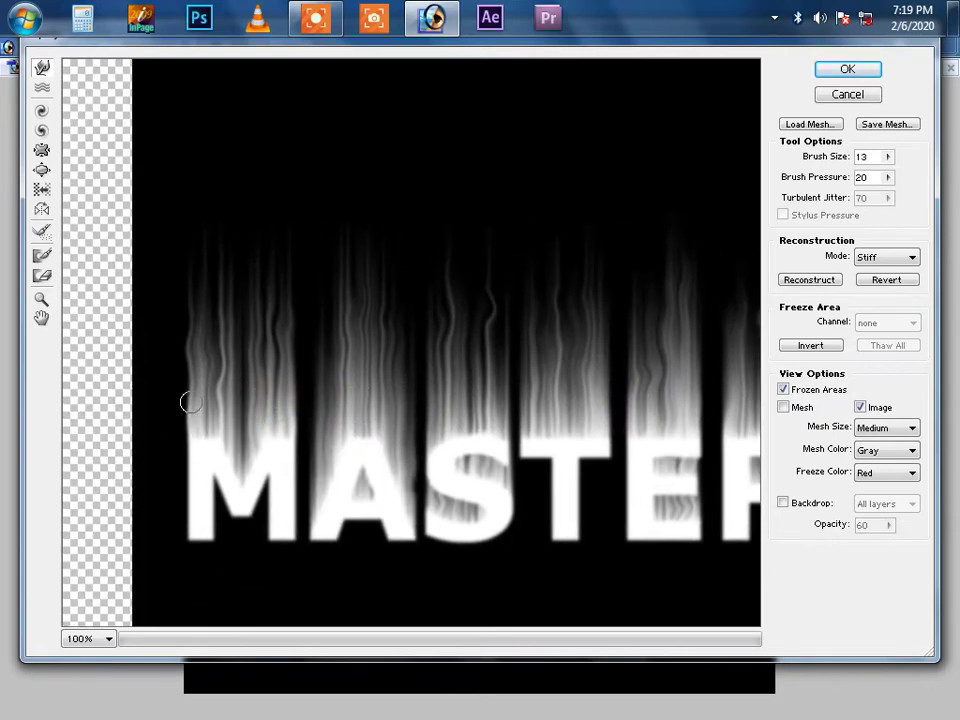
- Commit the Liquify warp, fit the image on screen, and restore the panels
{"action": "left_click", "coordinate": [822, 72]}
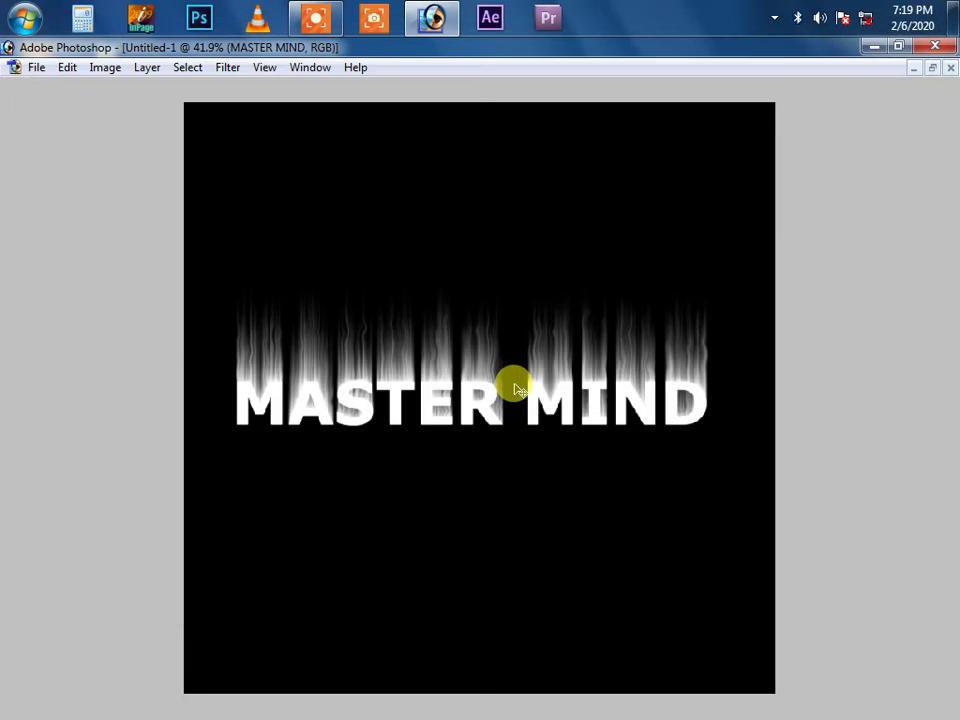
{"action": "left_click_drag", "start_coordinate": [333, 274], "coordinate": [528, 449]}
{"action": "key", "text": "ctrl+0"}
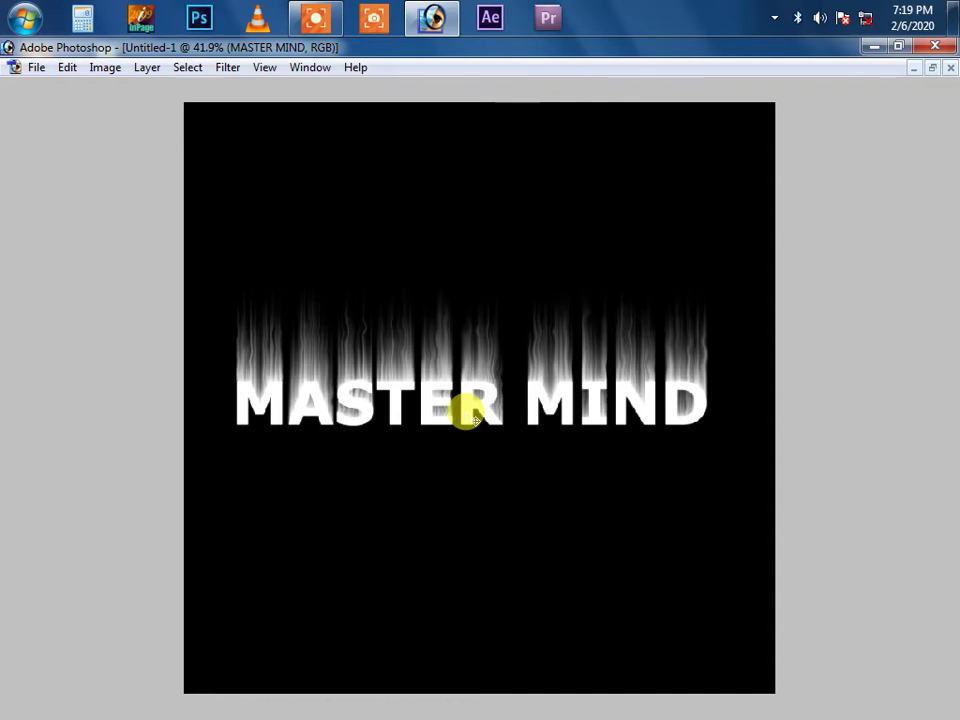
{"action": "key", "text": "Tab"}
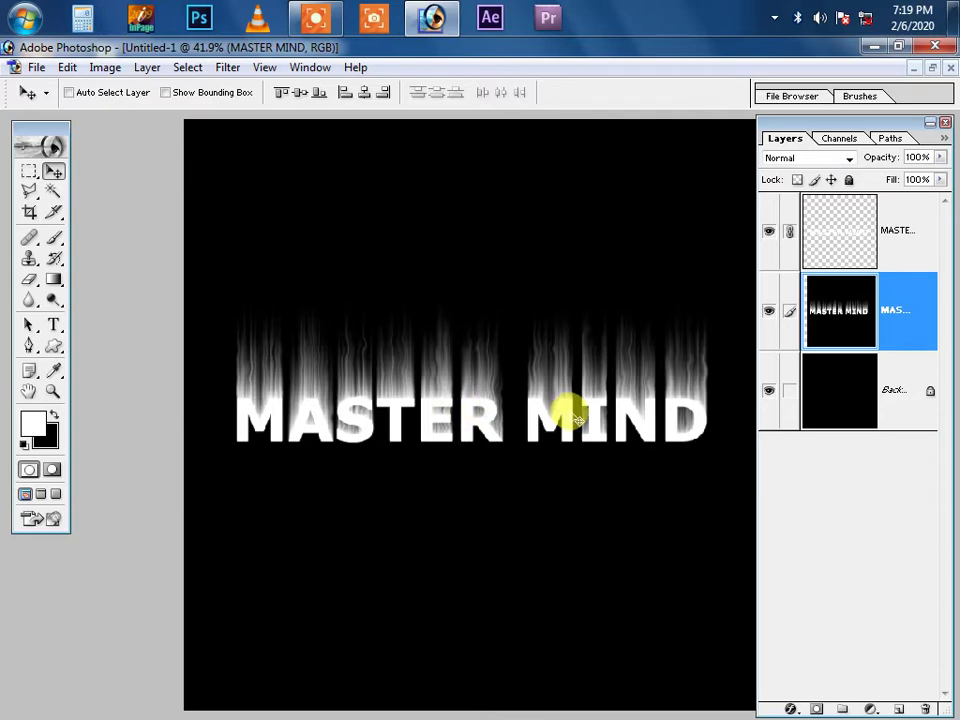
{"action": "key", "text": "ctrl+u"}
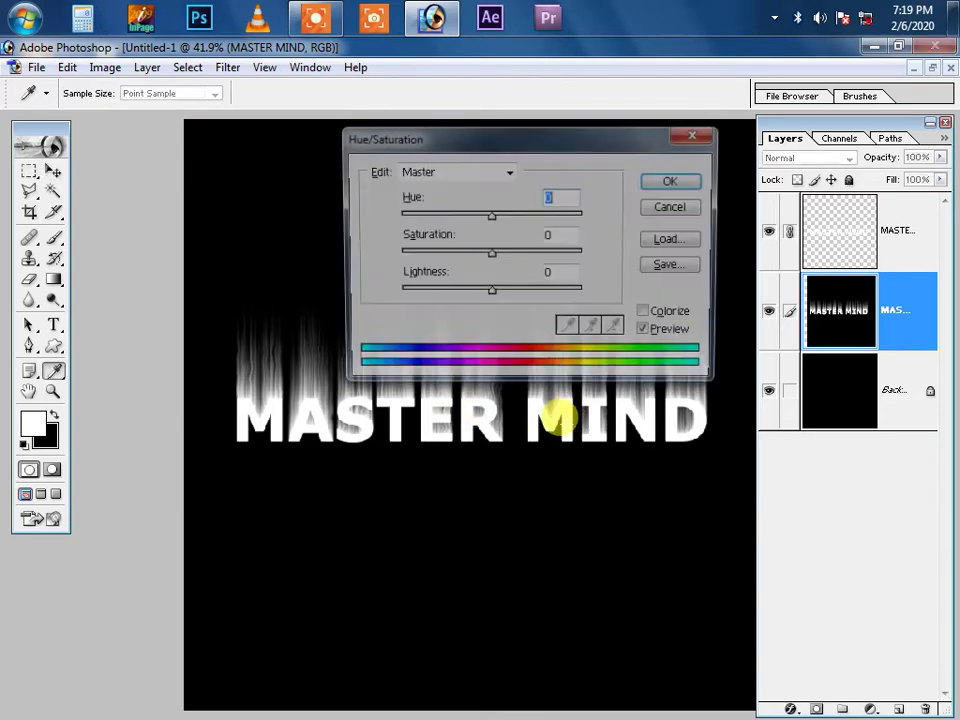
{"action": "left_click_drag", "start_coordinate": [420, 144], "coordinate": [448, 289]}
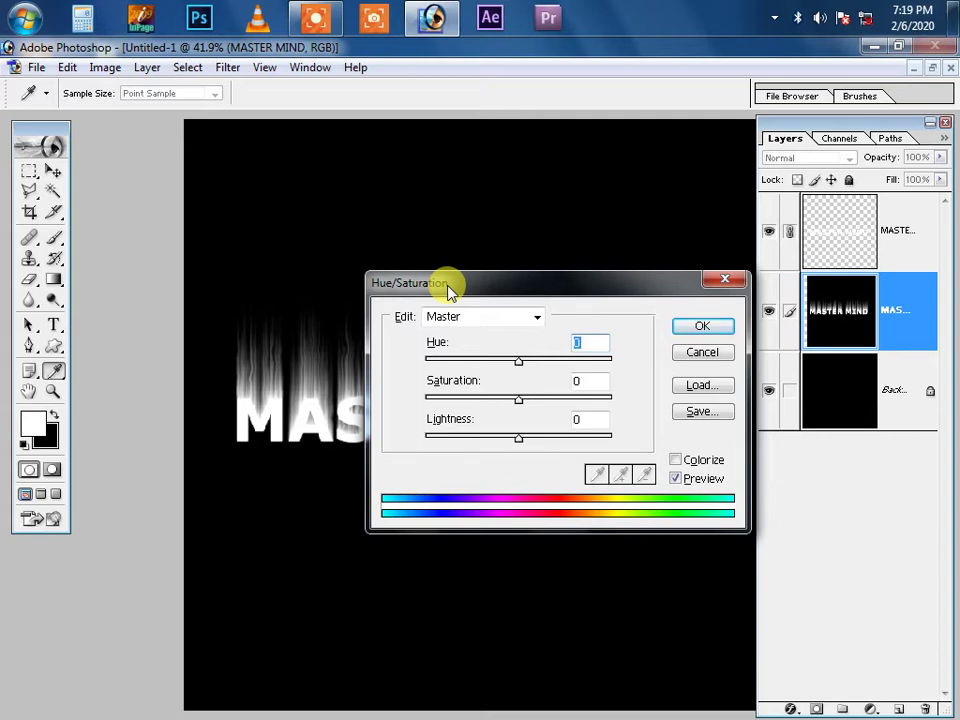
{"action": "left_click_drag", "start_coordinate": [448, 290], "coordinate": [484, 436]}
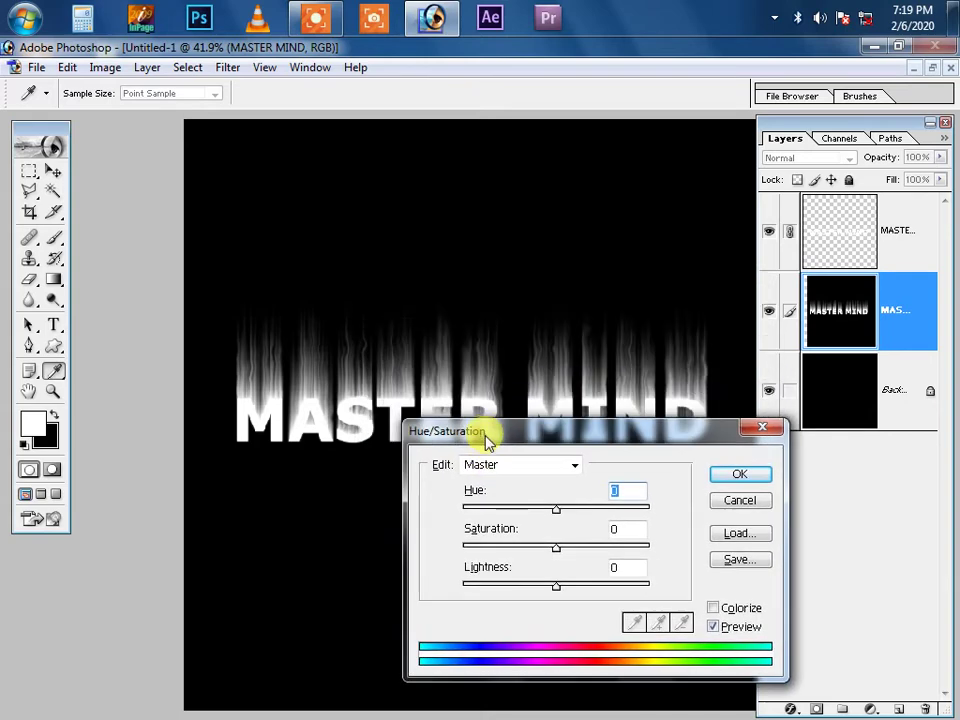
{"action": "left_click", "coordinate": [745, 500]}
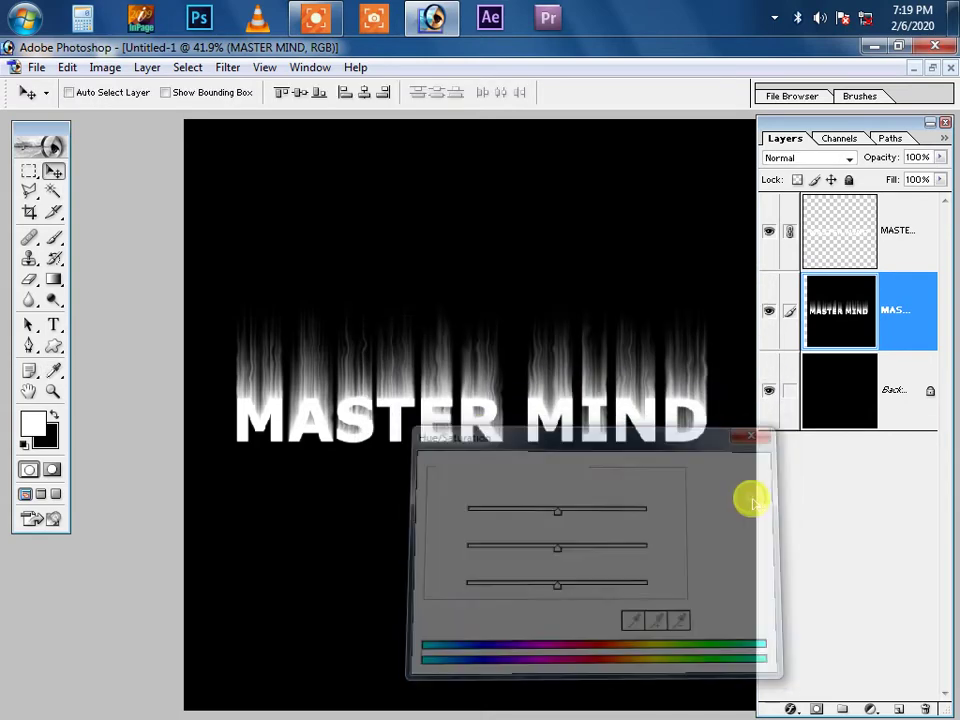
{"action": "key", "text": "ctrl+u"}
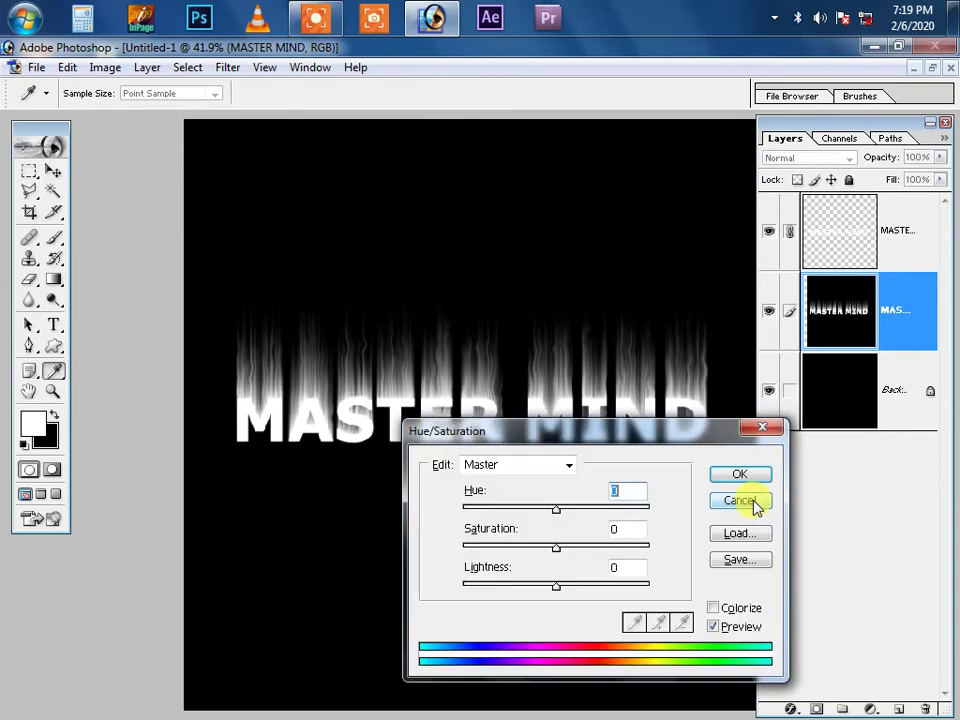
{"action": "mouse_move", "coordinate": [711, 444]}
{"action": "left_mouse_down"}
{"action": "mouse_move", "coordinate": [762, 287]}
{"action": "mouse_move", "coordinate": [778, 428]}
{"action": "left_mouse_up"}
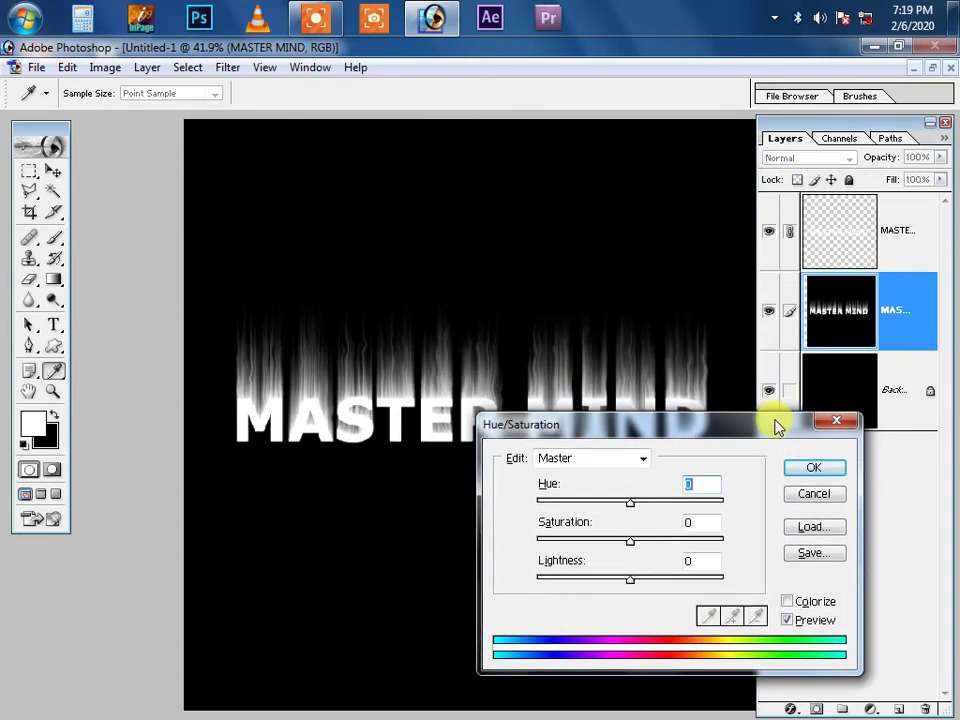
- Colorize the flames in Hue/Saturation at hue 40 and saturation 100
{"action": "left_click", "coordinate": [788, 603]}
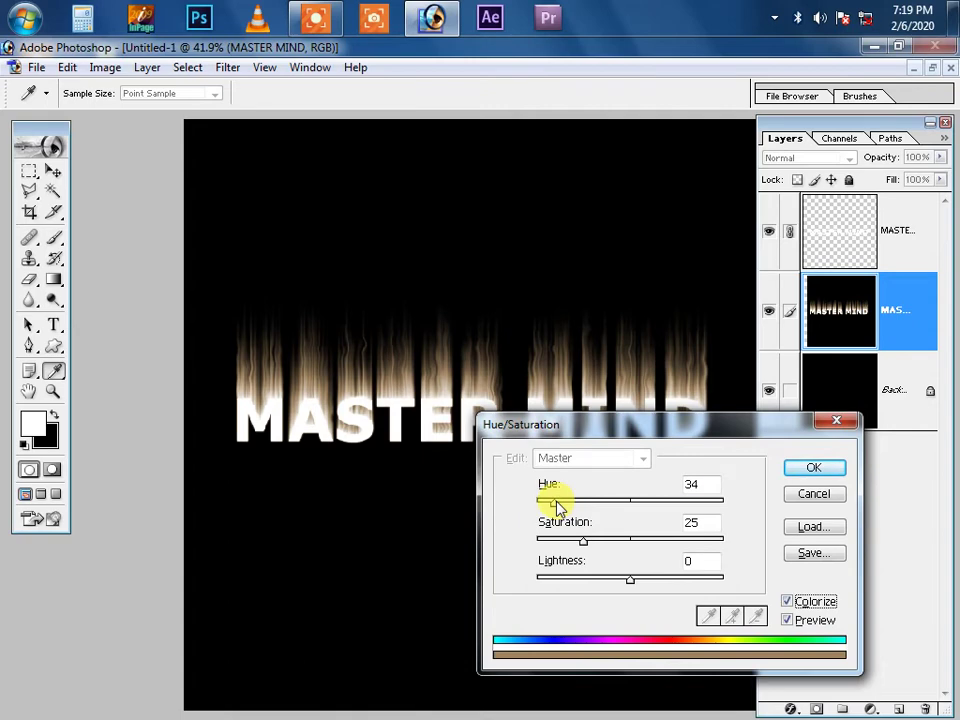
{"action": "mouse_move", "coordinate": [556, 505]}
{"action": "left_mouse_down"}
{"action": "mouse_move", "coordinate": [641, 542]}
{"action": "mouse_move", "coordinate": [735, 542]}
{"action": "left_mouse_up"}
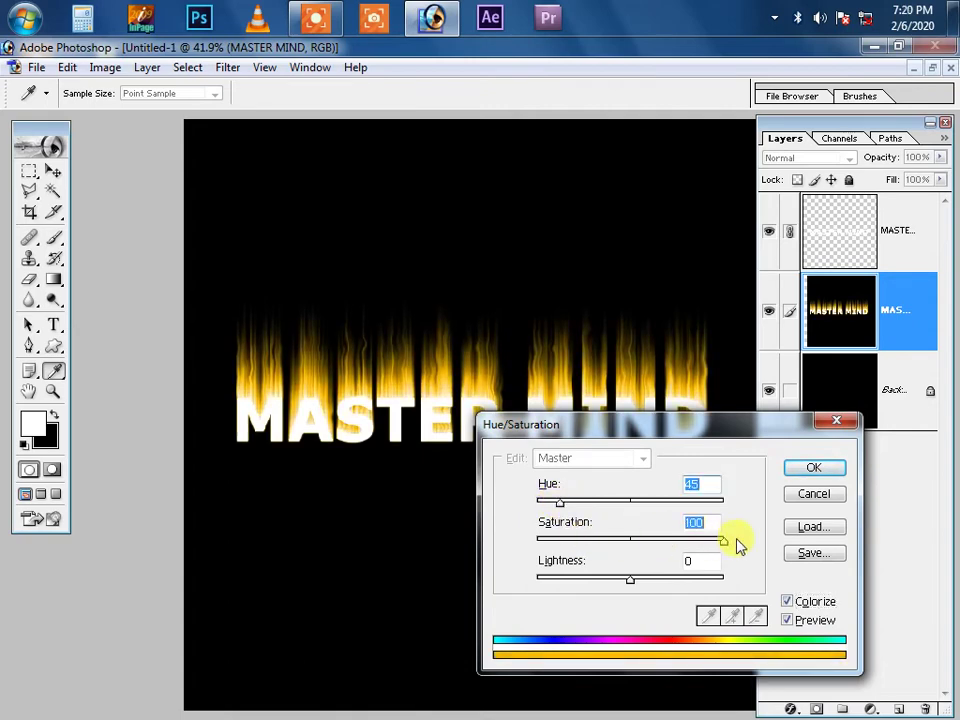
{"action": "left_click_drag", "start_coordinate": [559, 508], "coordinate": [562, 507]}
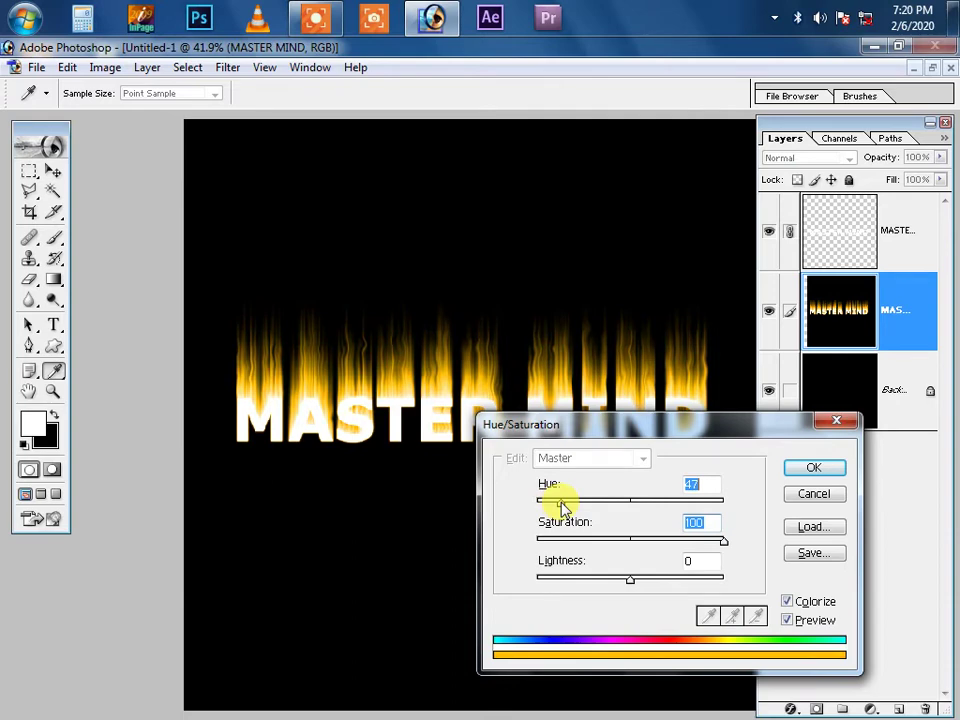
{"action": "left_click_drag", "start_coordinate": [562, 508], "coordinate": [559, 508]}
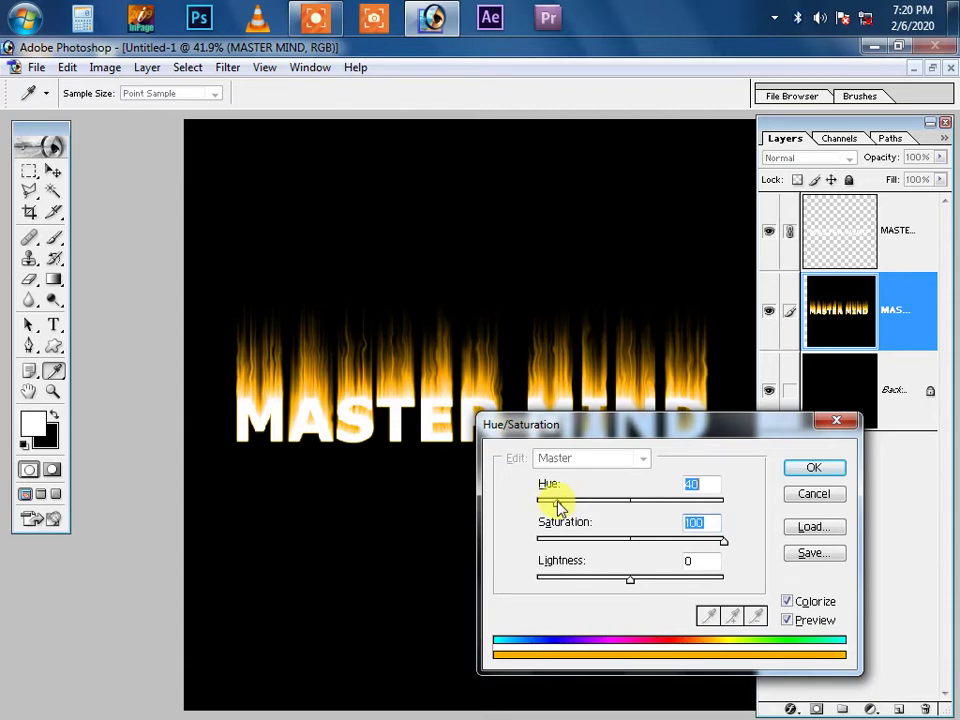
- Commit the hue 40 flame colour, duplicate the flame layer, and bring up Hue/Saturation for it
{"action": "left_click", "coordinate": [810, 470]}
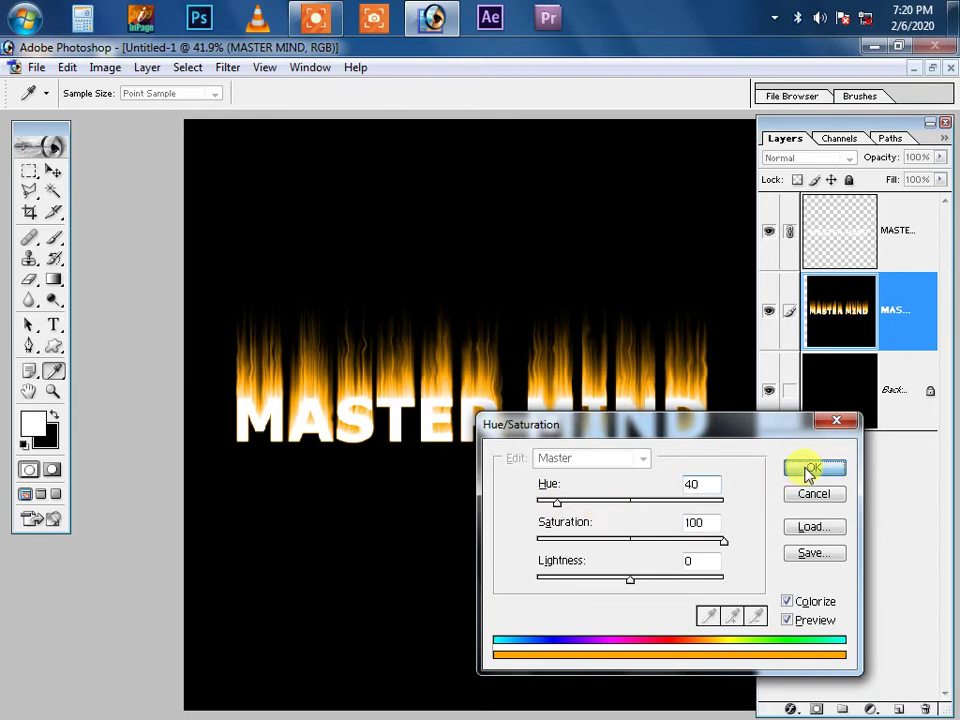
{"action": "key", "text": "v"}
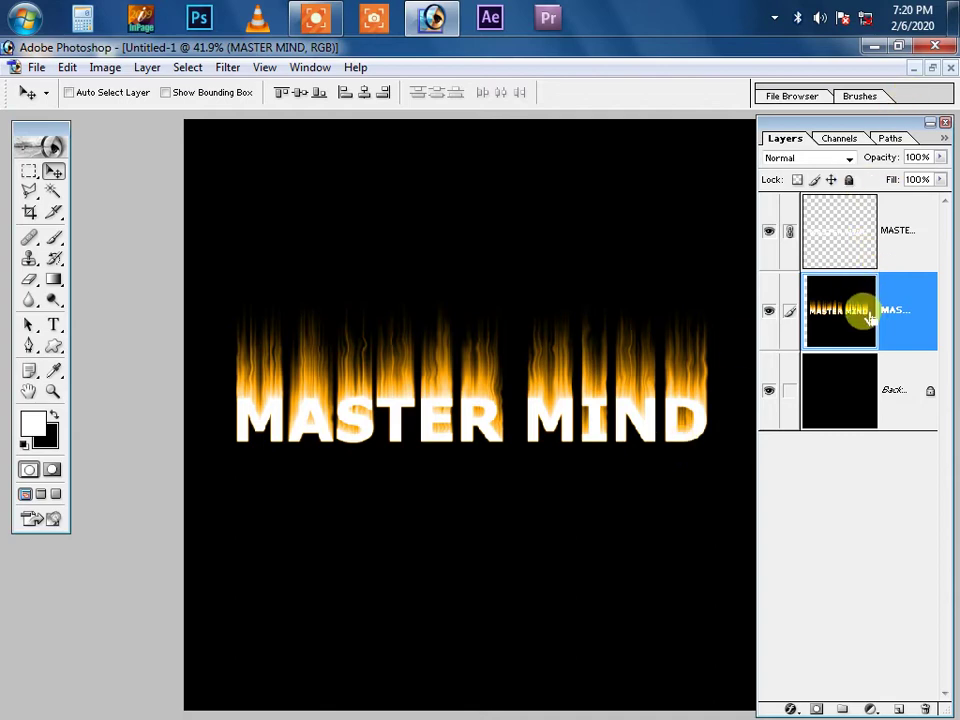
{"action": "key", "text": "ctrl+j"}
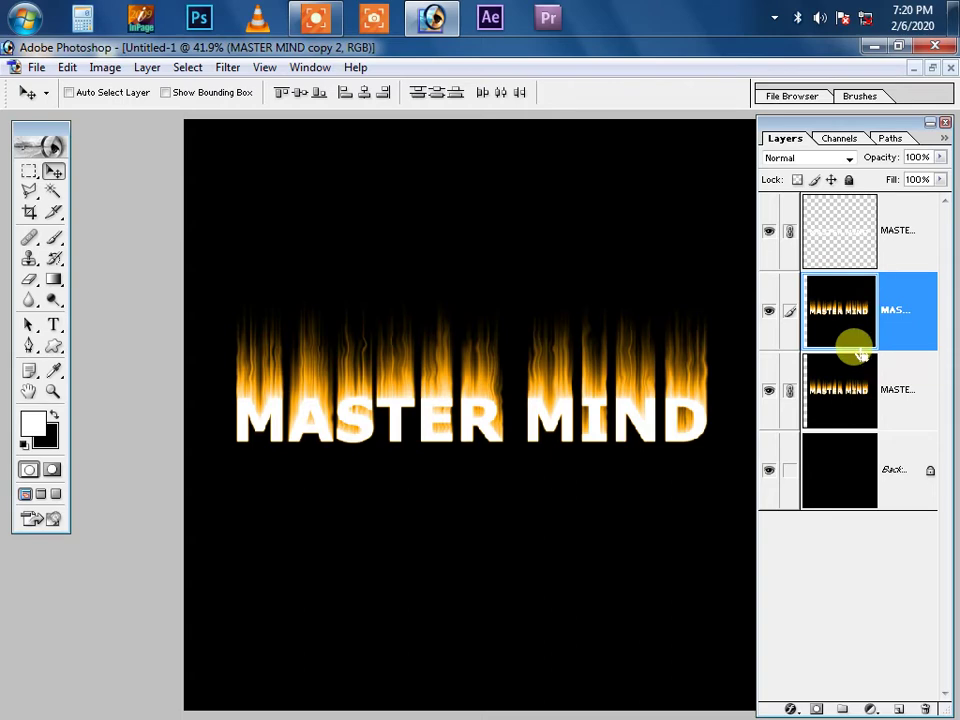
{"action": "key", "text": "ctrl+u"}
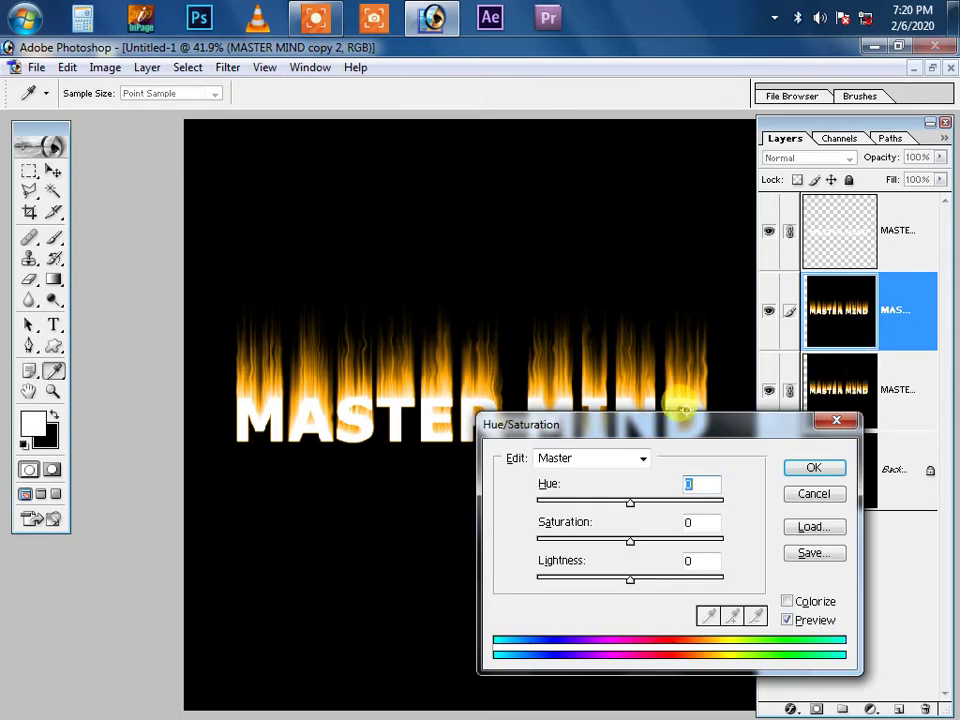
- Try Colorize and different hue values on the copied flames in Hue/Saturation
{"action": "left_click_drag", "start_coordinate": [688, 440], "coordinate": [739, 234]}
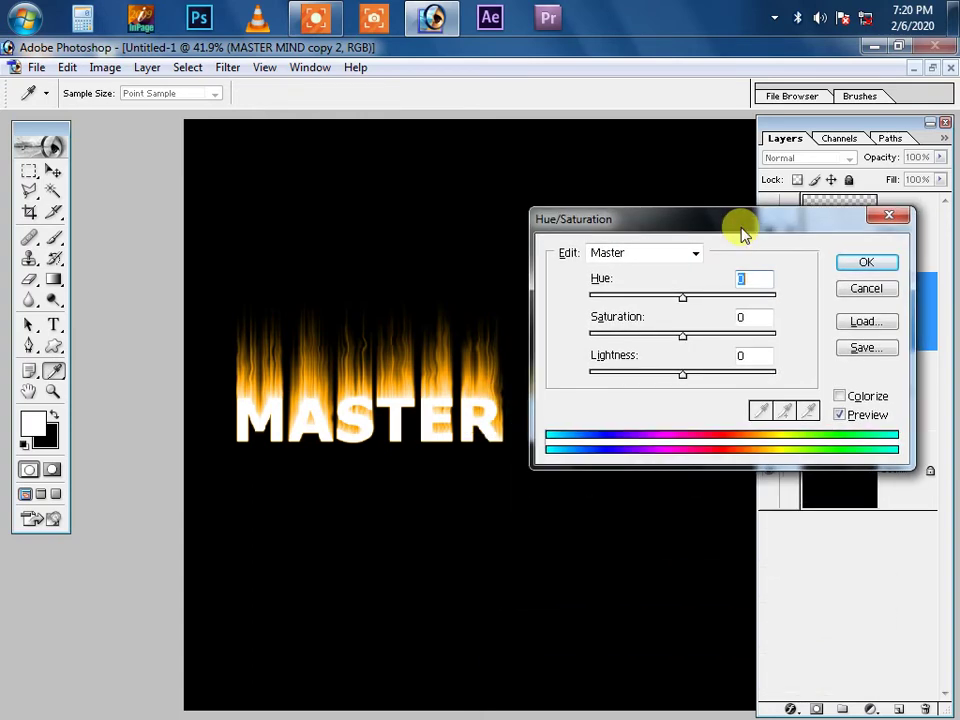
{"action": "left_click", "coordinate": [839, 396]}
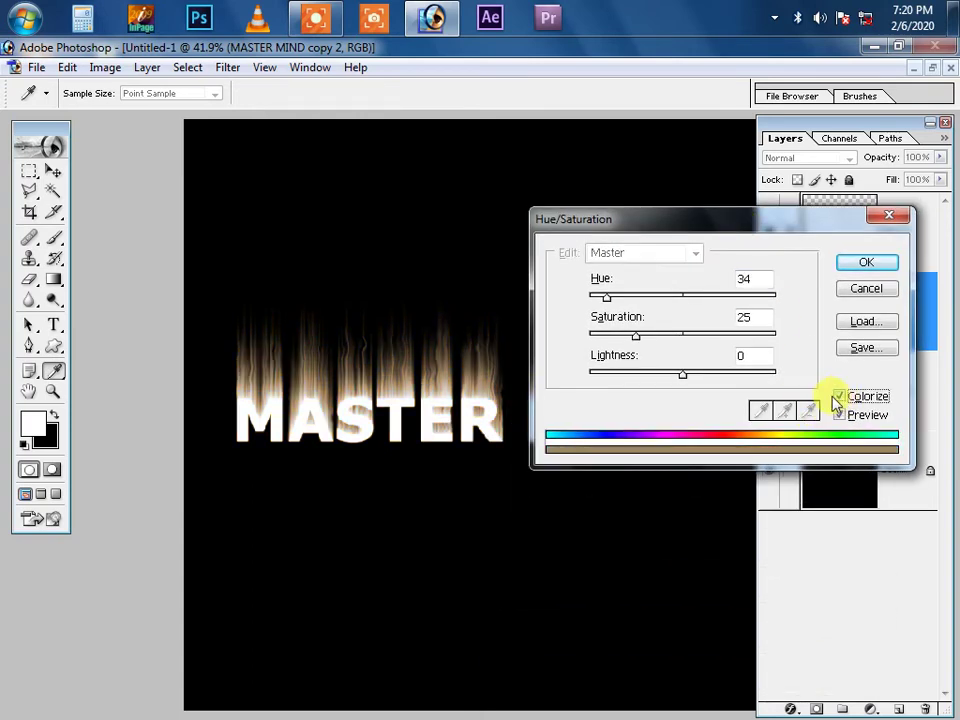
{"action": "left_click", "coordinate": [745, 278]}
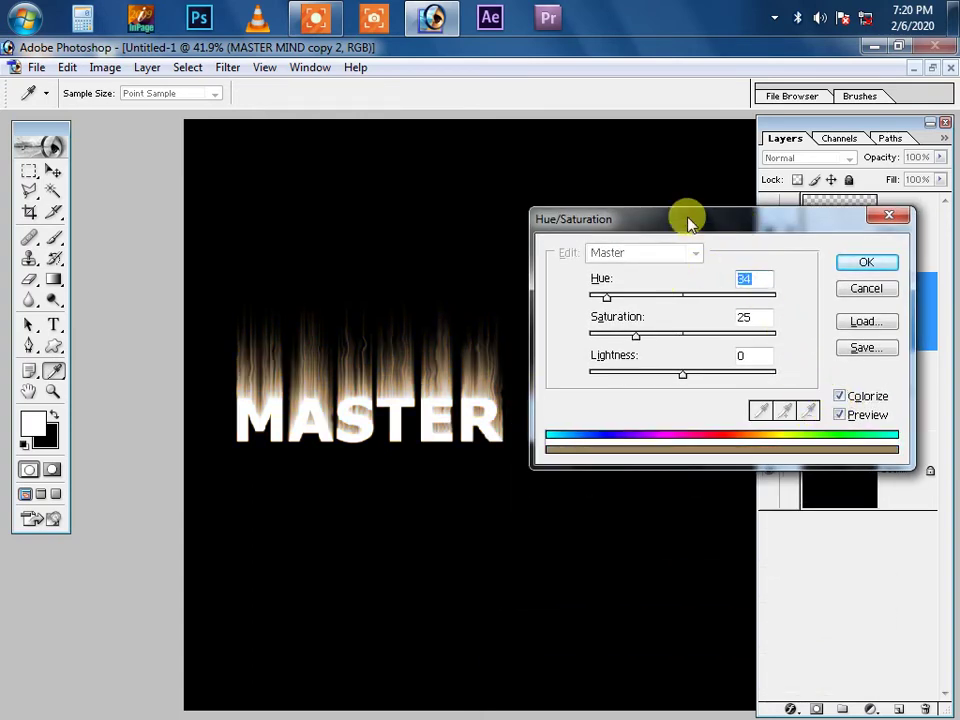
{"action": "left_click_drag", "start_coordinate": [688, 217], "coordinate": [700, 358]}
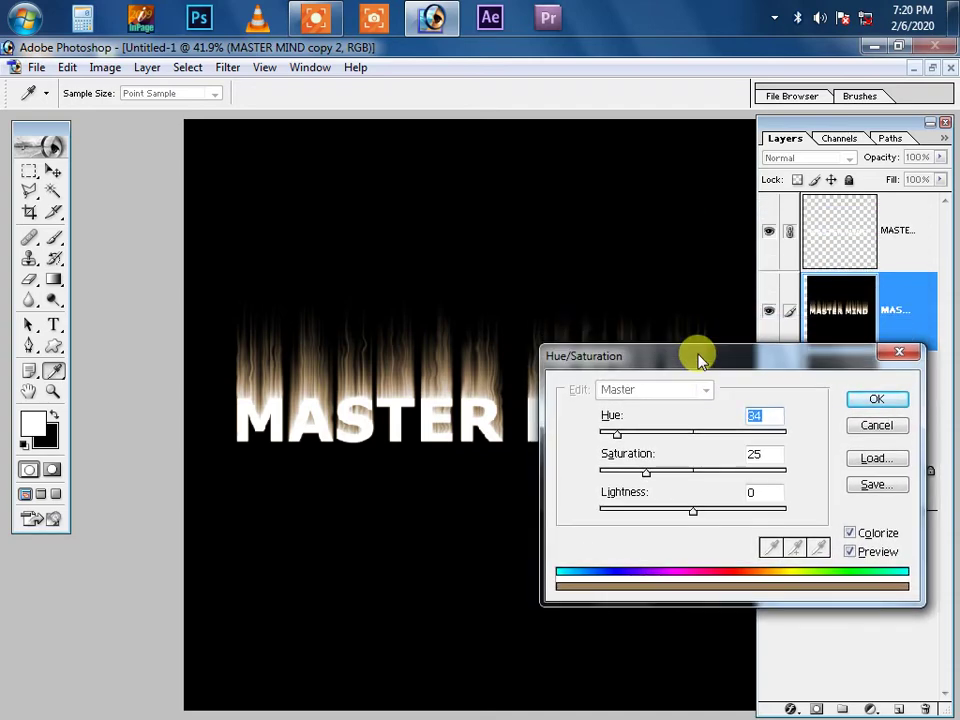
{"action": "type", "text": "-22"}
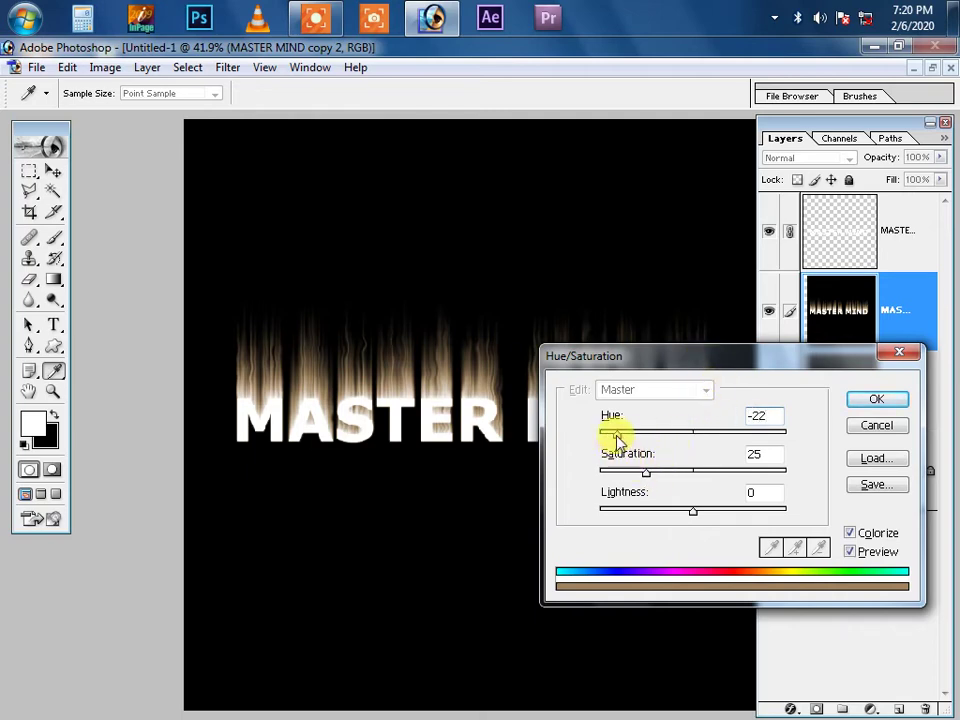
{"action": "mouse_move", "coordinate": [618, 435]}
{"action": "left_mouse_down"}
{"action": "mouse_move", "coordinate": [707, 439]}
{"action": "mouse_move", "coordinate": [720, 444]}
{"action": "mouse_move", "coordinate": [618, 440]}
{"action": "mouse_move", "coordinate": [790, 479]}
{"action": "left_mouse_up"}
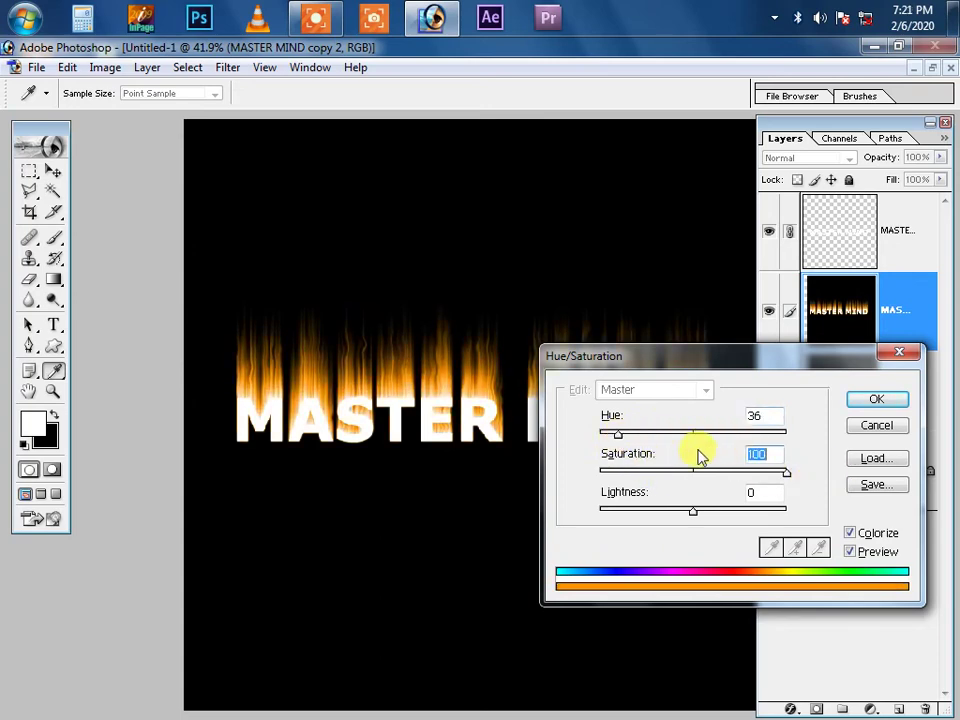
{"action": "double_click", "coordinate": [756, 416]}
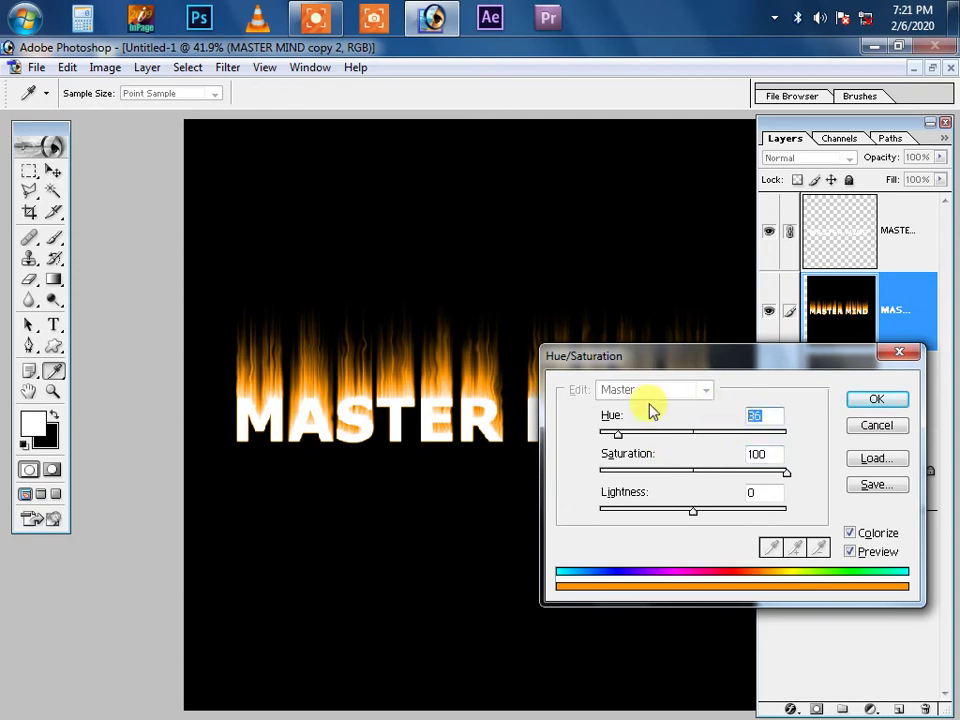
{"action": "type", "text": "-22"}
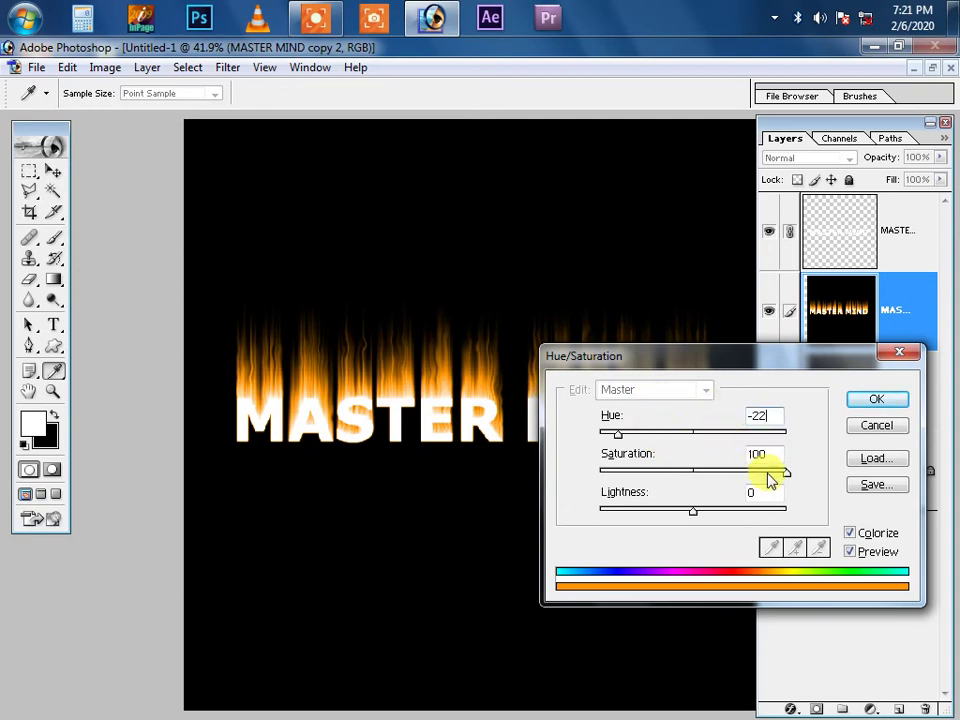
{"action": "left_click", "coordinate": [768, 474]}
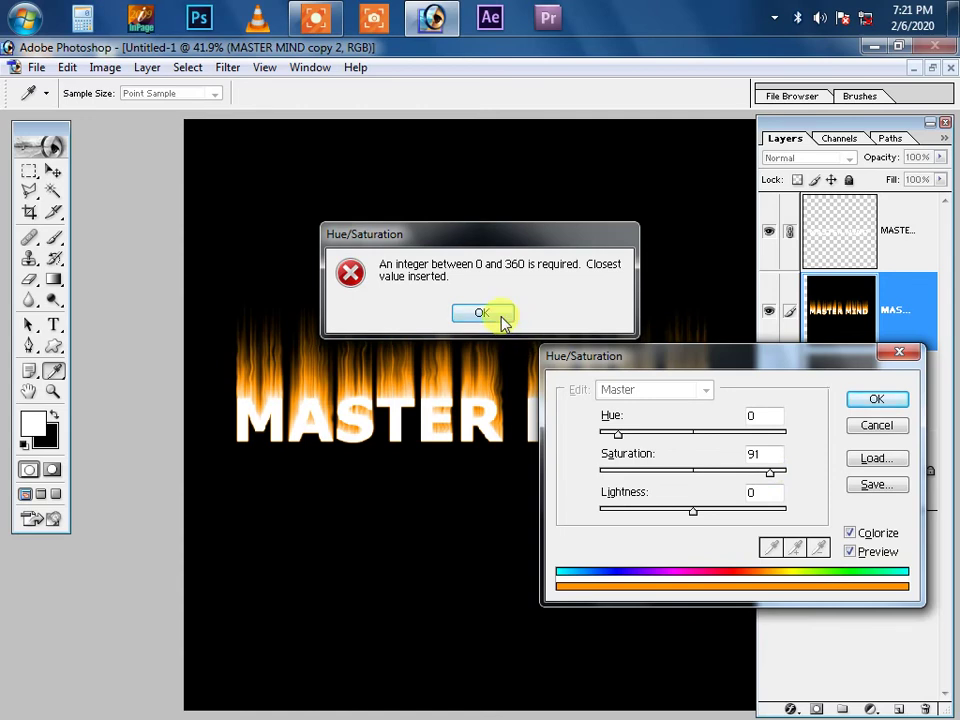
{"action": "left_click", "coordinate": [483, 314]}
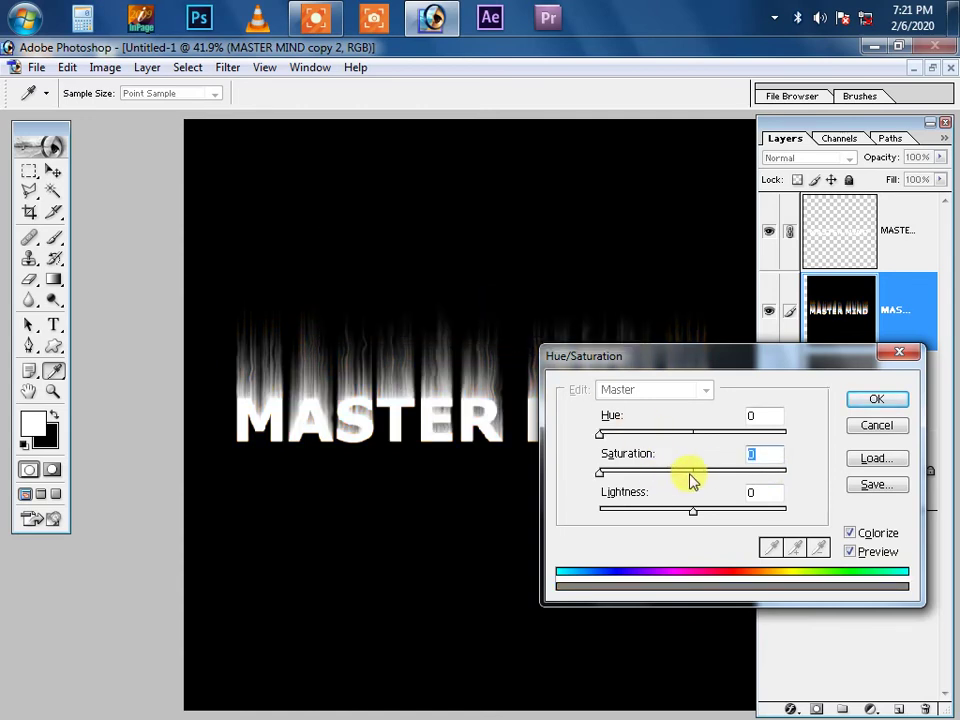
{"action": "left_click", "coordinate": [690, 470]}
{"action": "mouse_move", "coordinate": [690, 432]}
{"action": "left_mouse_down"}
{"action": "mouse_move", "coordinate": [650, 433]}
{"action": "mouse_move", "coordinate": [676, 437]}
{"action": "left_mouse_up"}
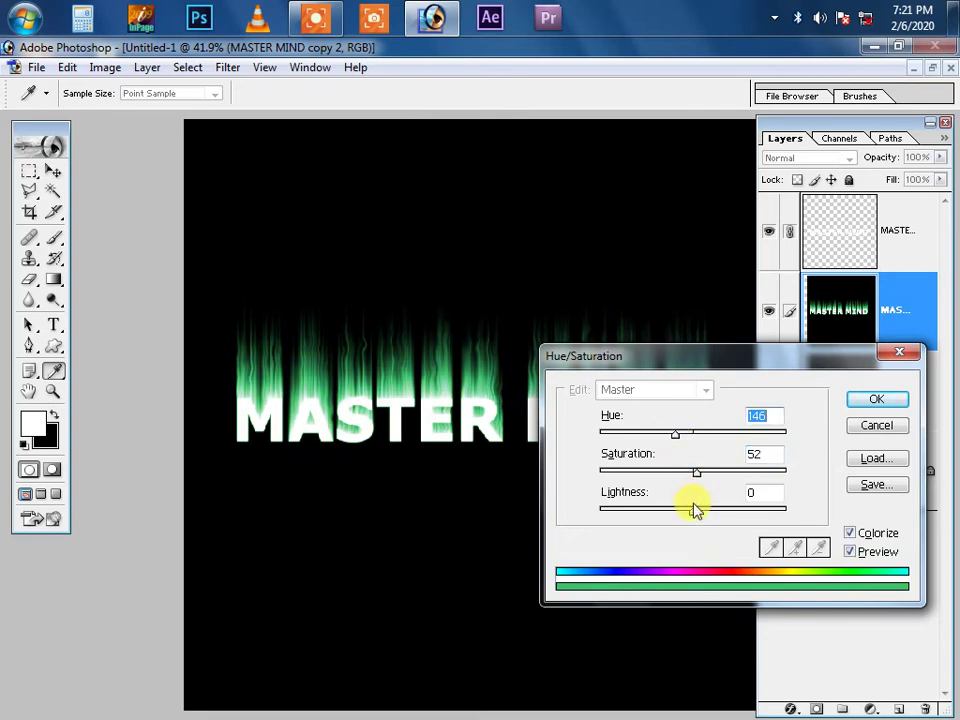
- Turn Colorize off and apply a hue shift of -20 to the copied flames
{"action": "left_click", "coordinate": [851, 532]}
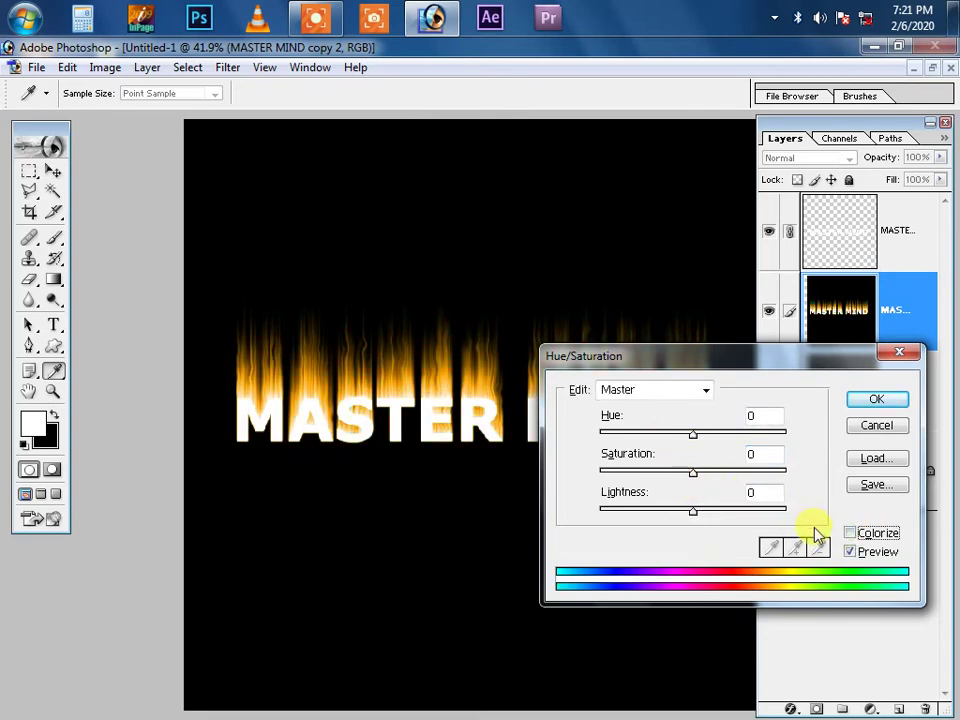
{"action": "left_click", "coordinate": [755, 415]}
{"action": "type", "text": "20"}
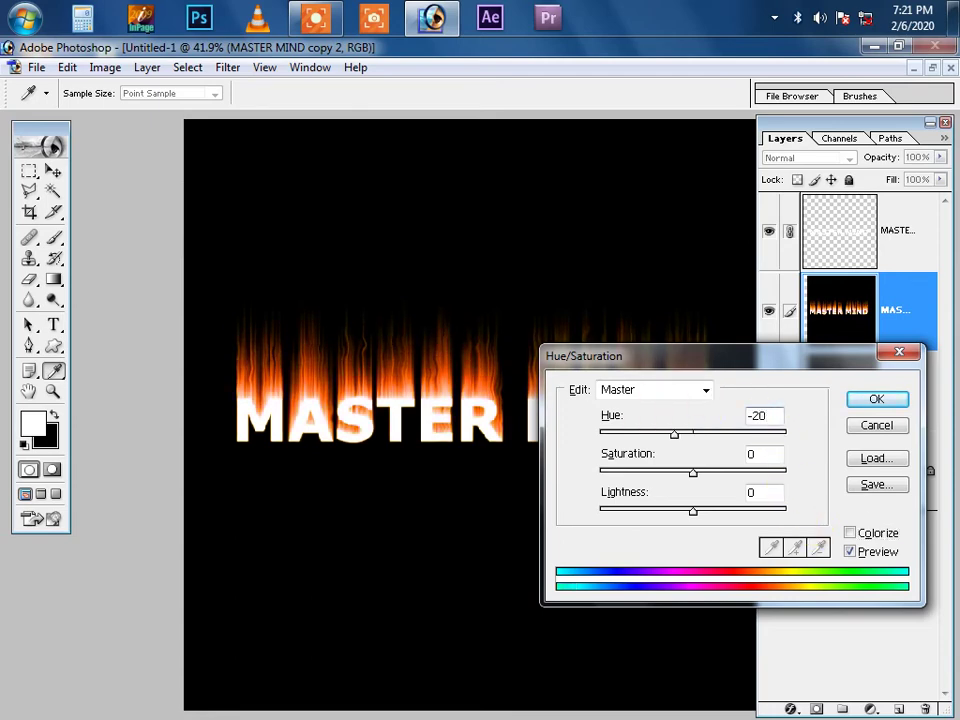
{"action": "left_click_drag", "start_coordinate": [726, 362], "coordinate": [735, 287]}
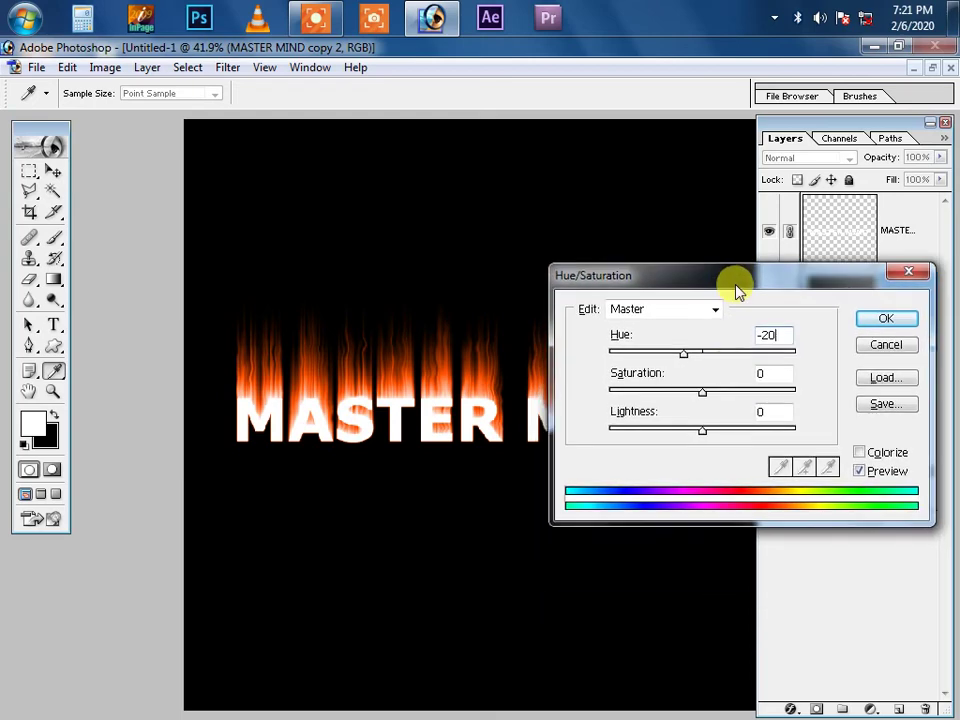
{"action": "left_click", "coordinate": [885, 318]}
{"action": "key", "text": "v"}
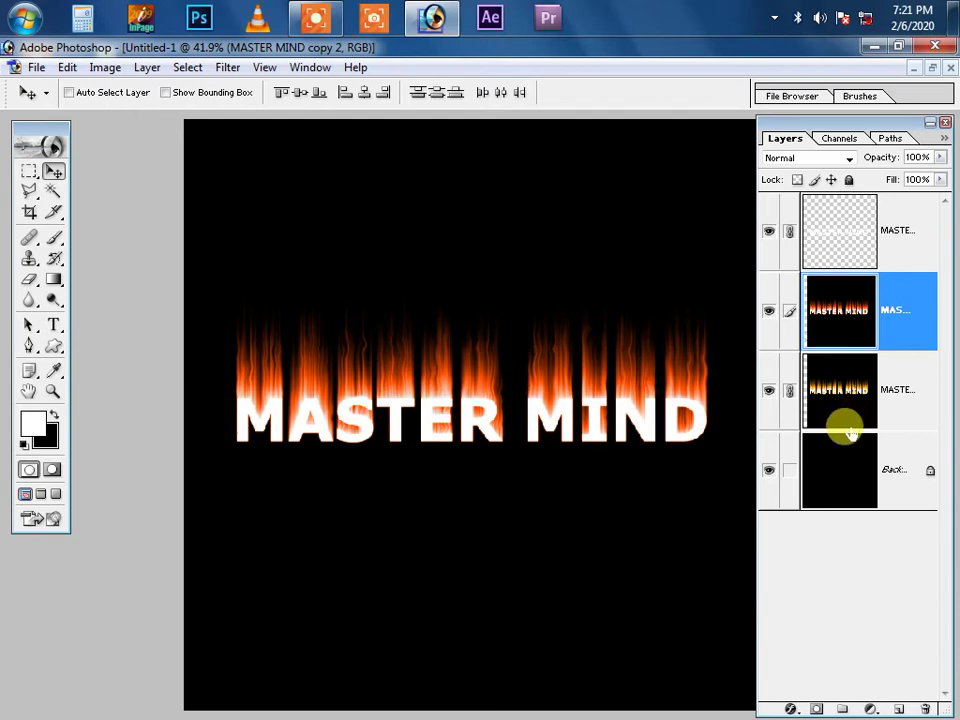
- Set the flame copy layer's blend mode to Overlay and inspect the letters up close
{"action": "left_click", "coordinate": [849, 160]}
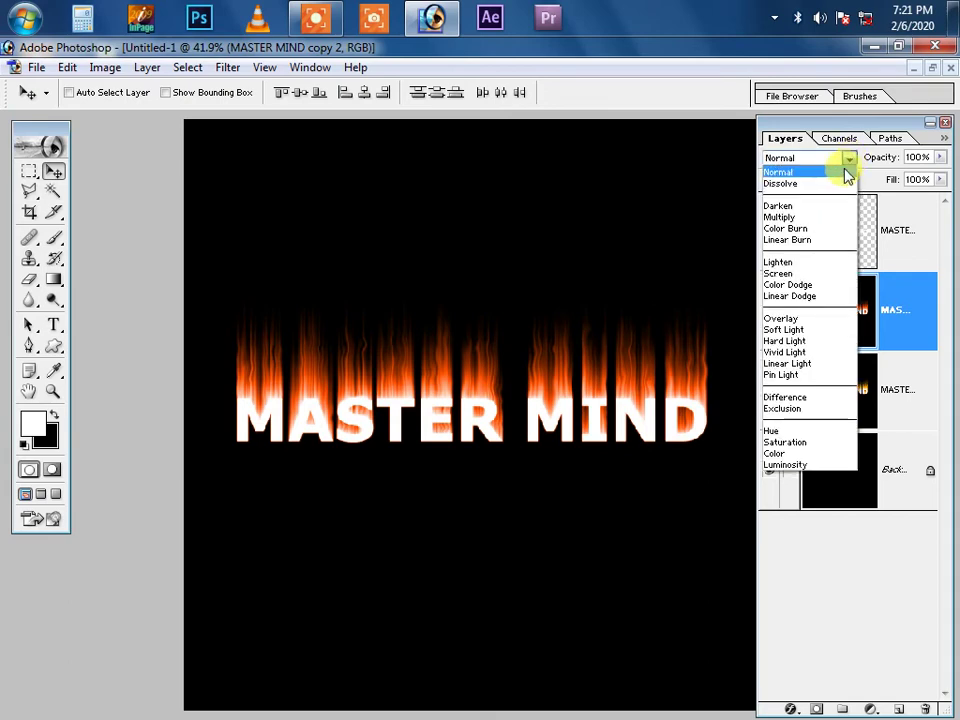
{"action": "left_click", "coordinate": [808, 320]}
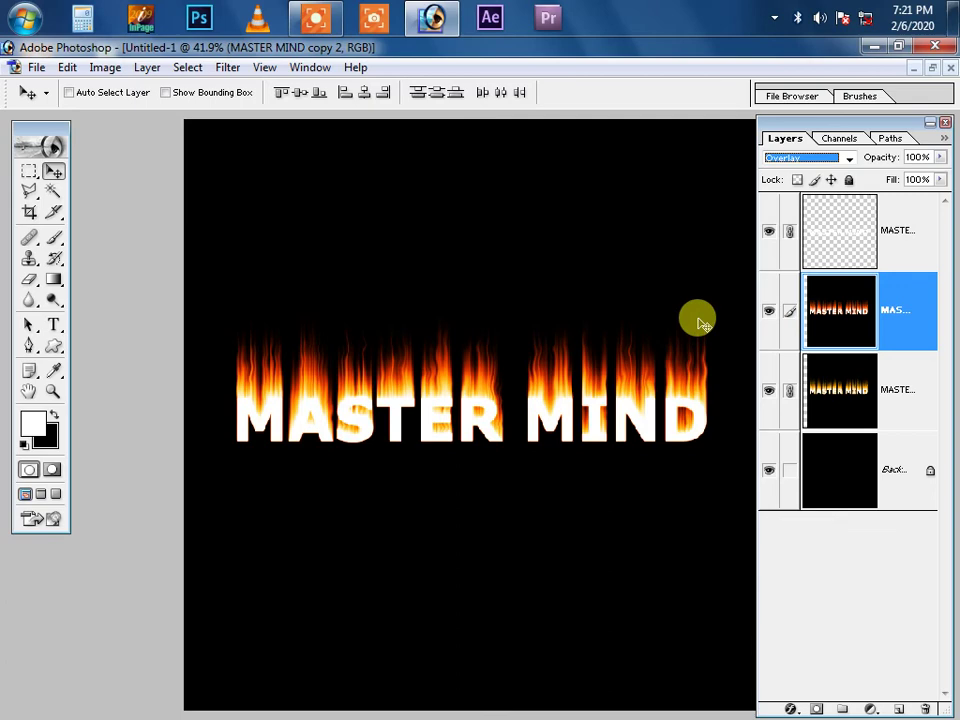
{"action": "left_click_drag", "start_coordinate": [508, 321], "coordinate": [615, 493]}
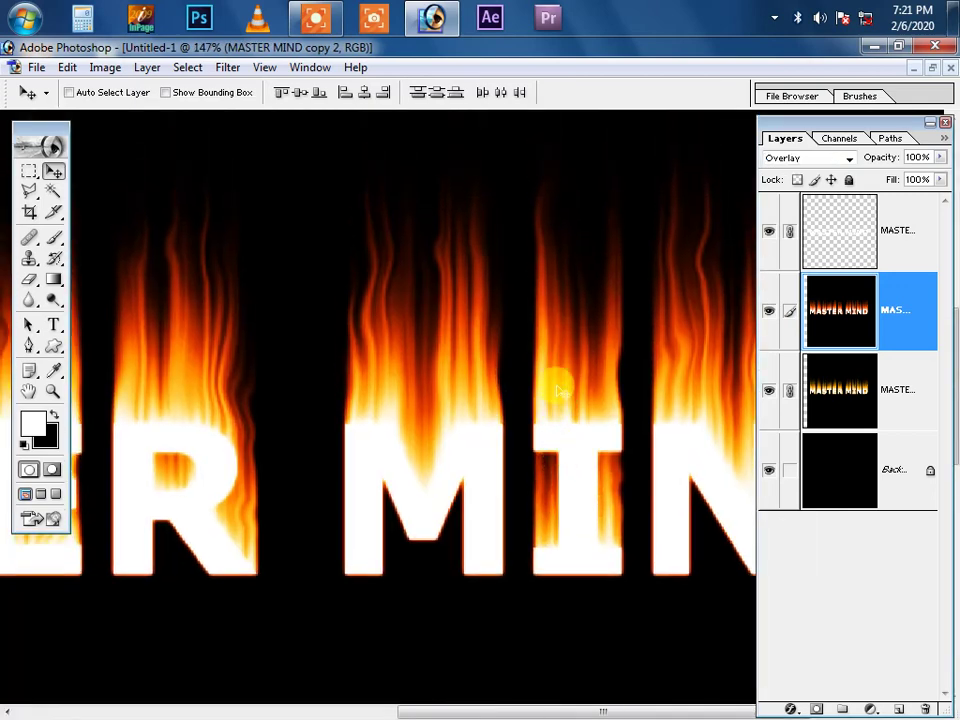
{"action": "right_click", "coordinate": [535, 343]}
{"action": "left_click", "coordinate": [548, 354]}
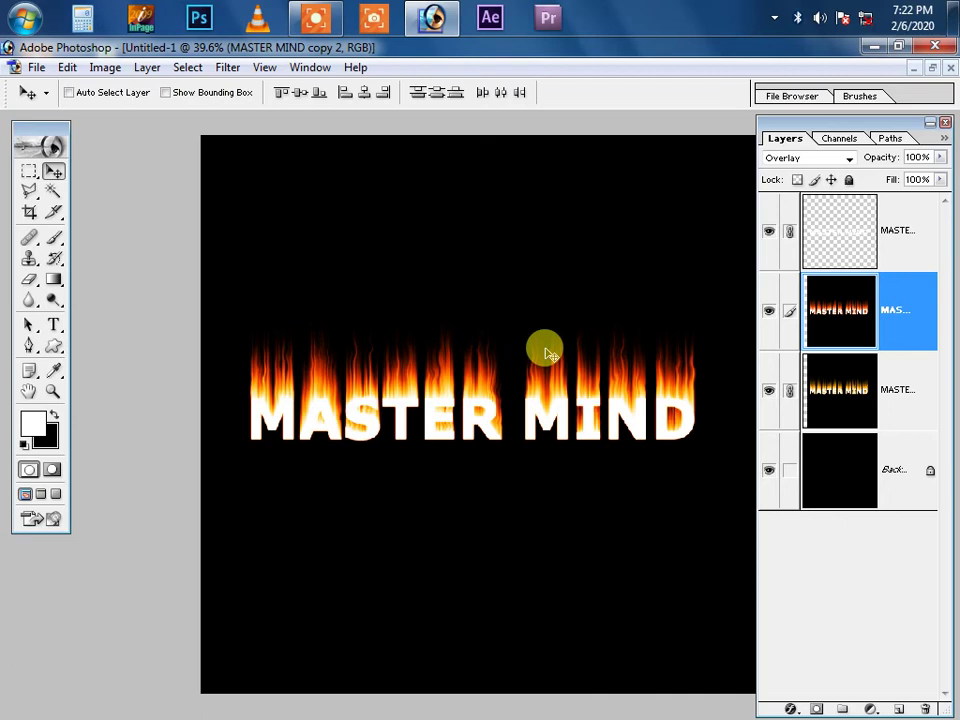
{"action": "left_click_drag", "start_coordinate": [486, 343], "coordinate": [598, 503]}
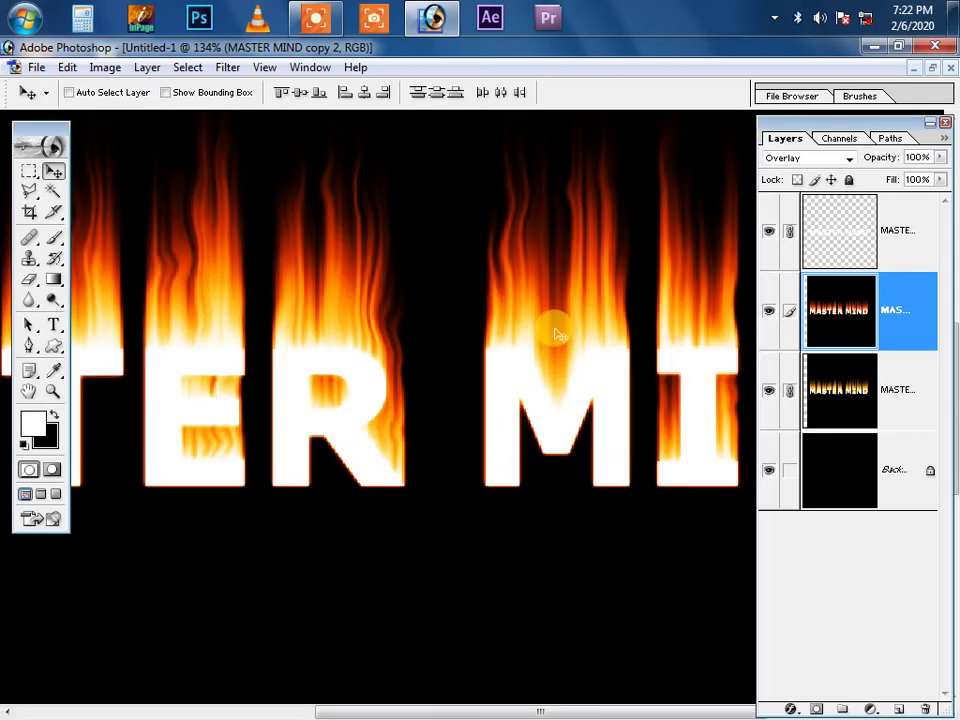
- Lock the top text layer's transparent pixels and set the foreground colour to FFD200
{"action": "left_click", "coordinate": [920, 245]}
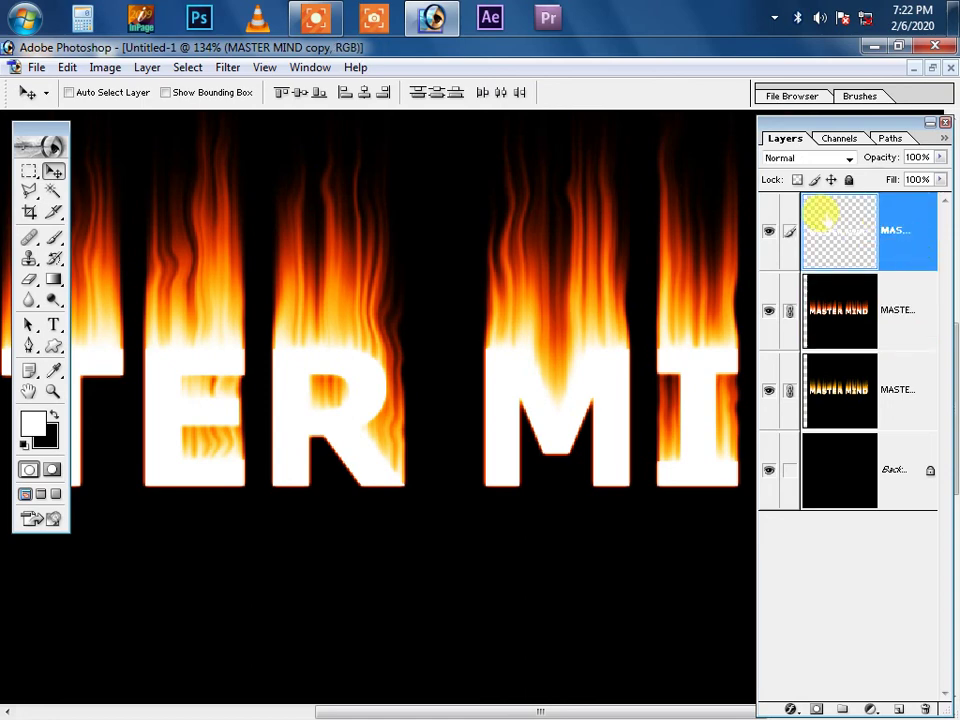
{"action": "left_click", "coordinate": [797, 180]}
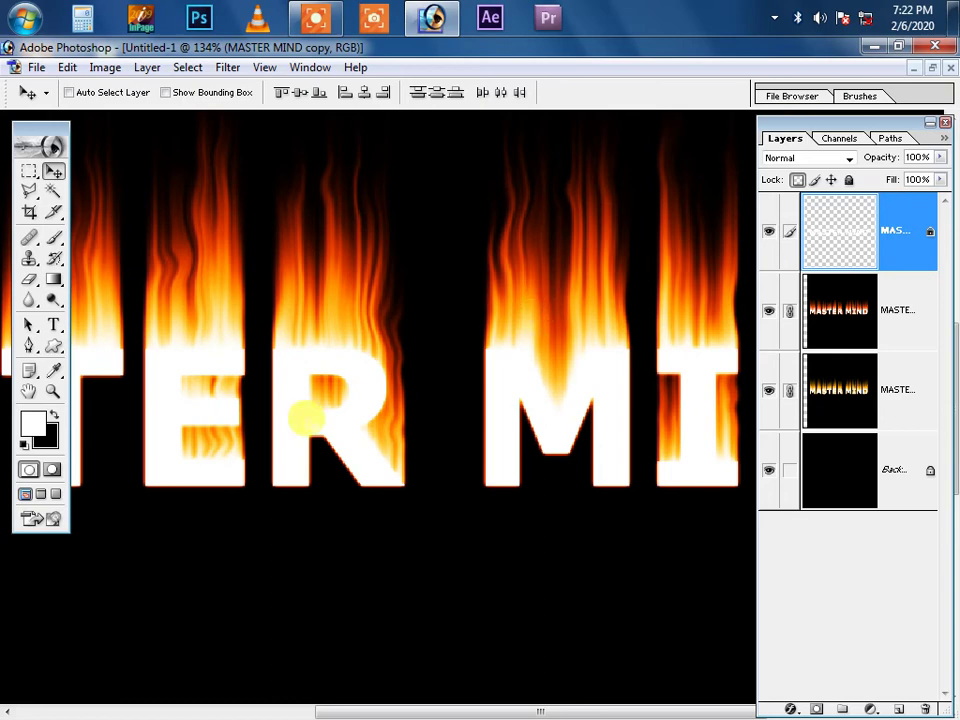
{"action": "left_click", "coordinate": [34, 424]}
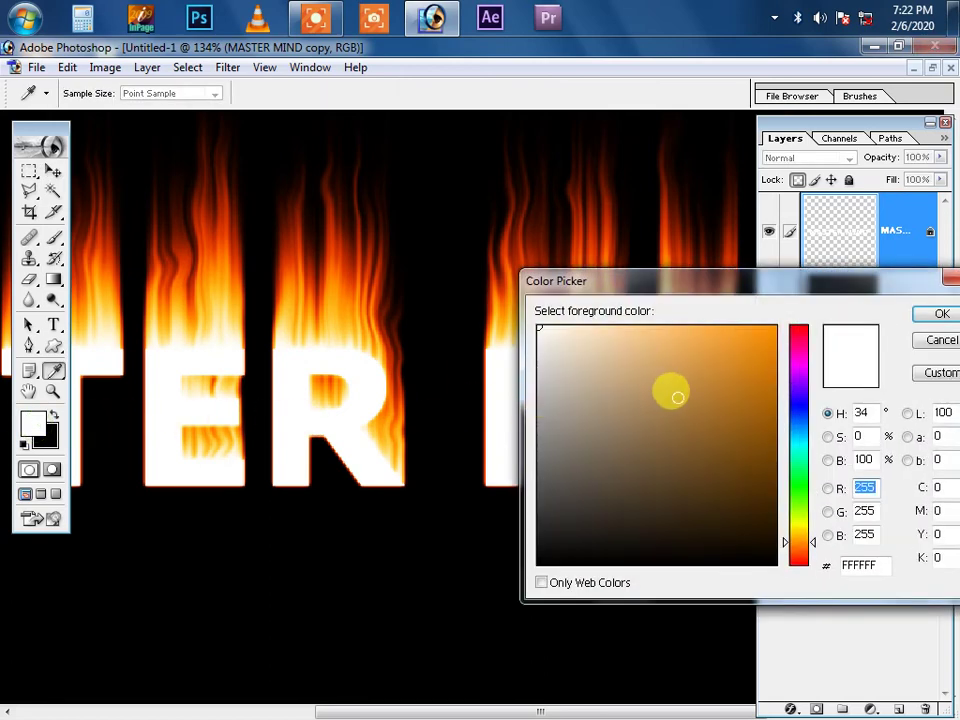
{"action": "left_click", "coordinate": [701, 387]}
{"action": "left_click", "coordinate": [804, 529]}
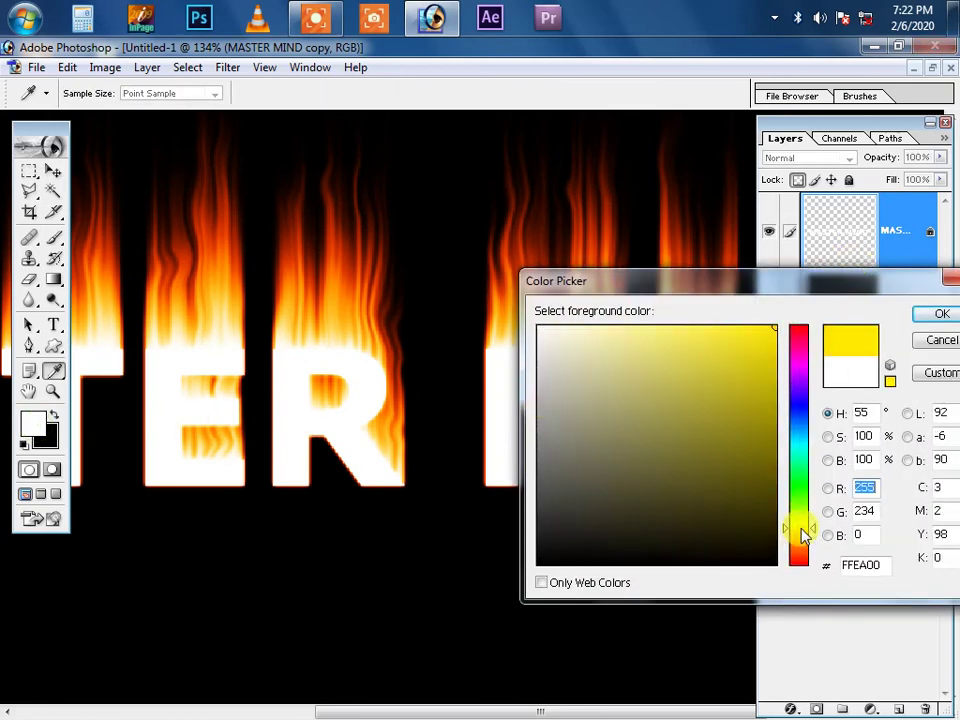
{"action": "left_click", "coordinate": [806, 534]}
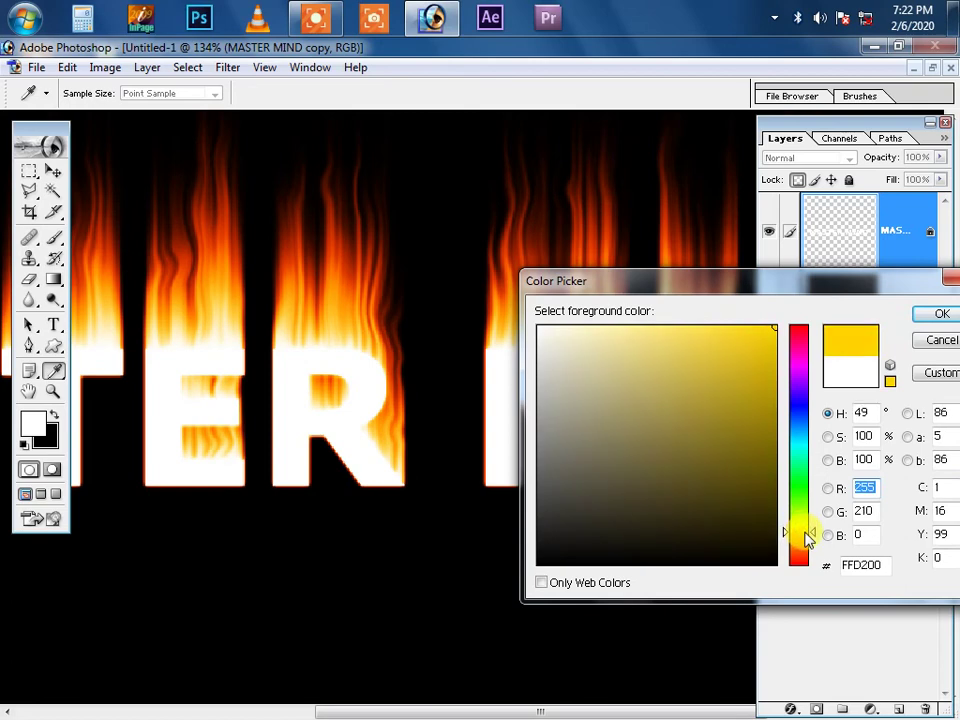
{"action": "left_click", "coordinate": [930, 326]}
{"action": "key", "text": "v"}
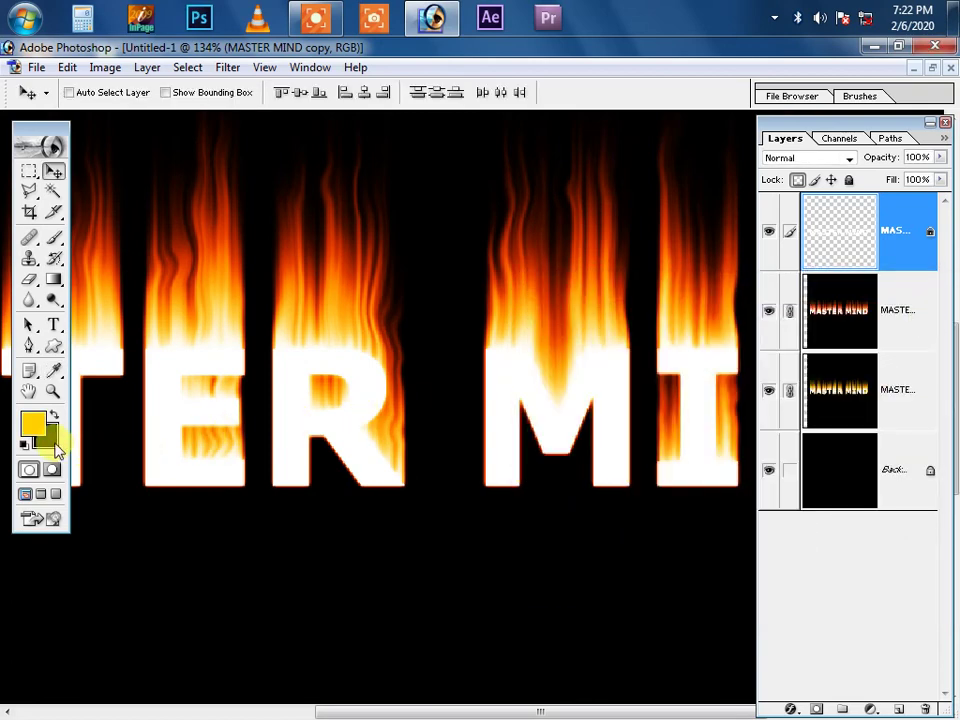
- Set the background colour to orange FF7800
{"action": "left_click", "coordinate": [50, 440]}
{"action": "left_click", "coordinate": [800, 550]}
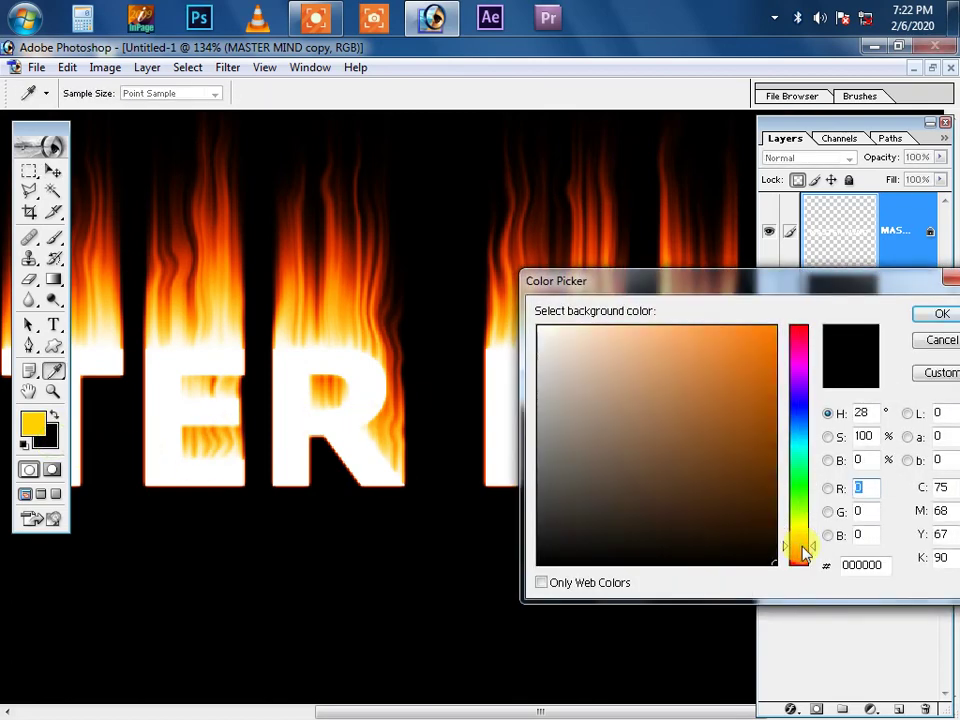
{"action": "left_click", "coordinate": [754, 375]}
{"action": "left_click", "coordinate": [776, 327]}
{"action": "left_click", "coordinate": [942, 313]}
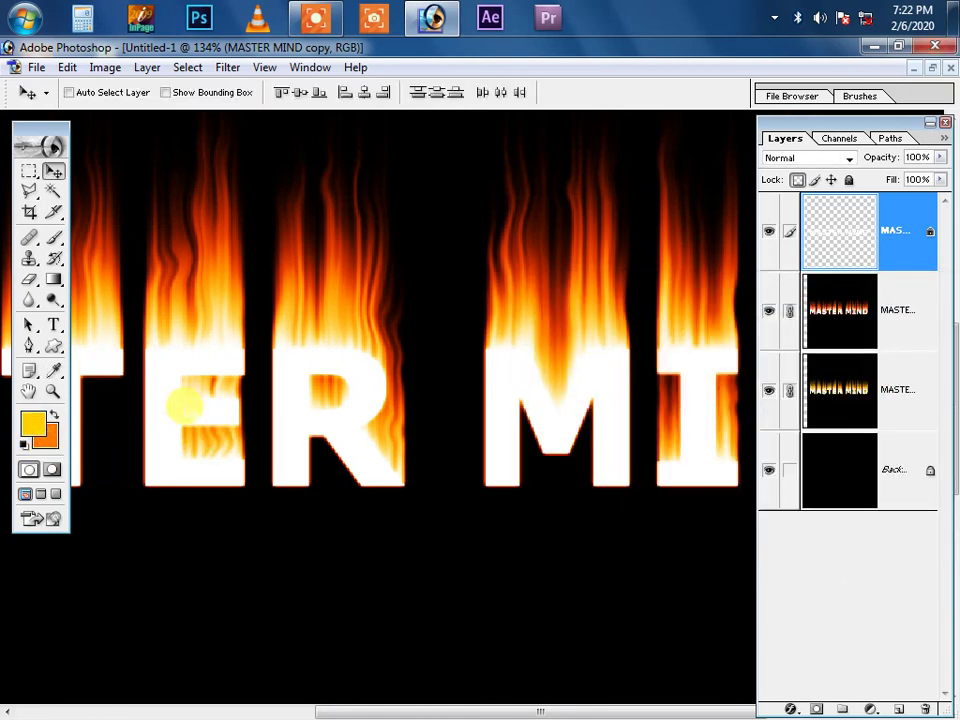
- Fill the MASTER MIND letters top-to-bottom with the Foreground to Background yellow-to-orange gradient
{"action": "left_click", "coordinate": [55, 280]}
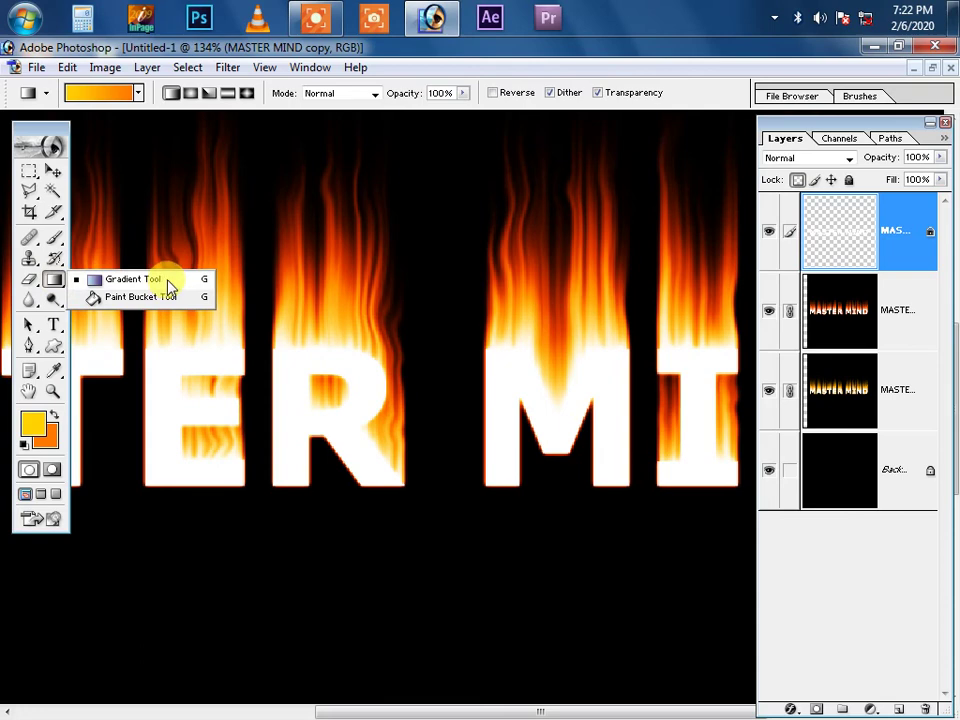
{"action": "left_click", "coordinate": [166, 281]}
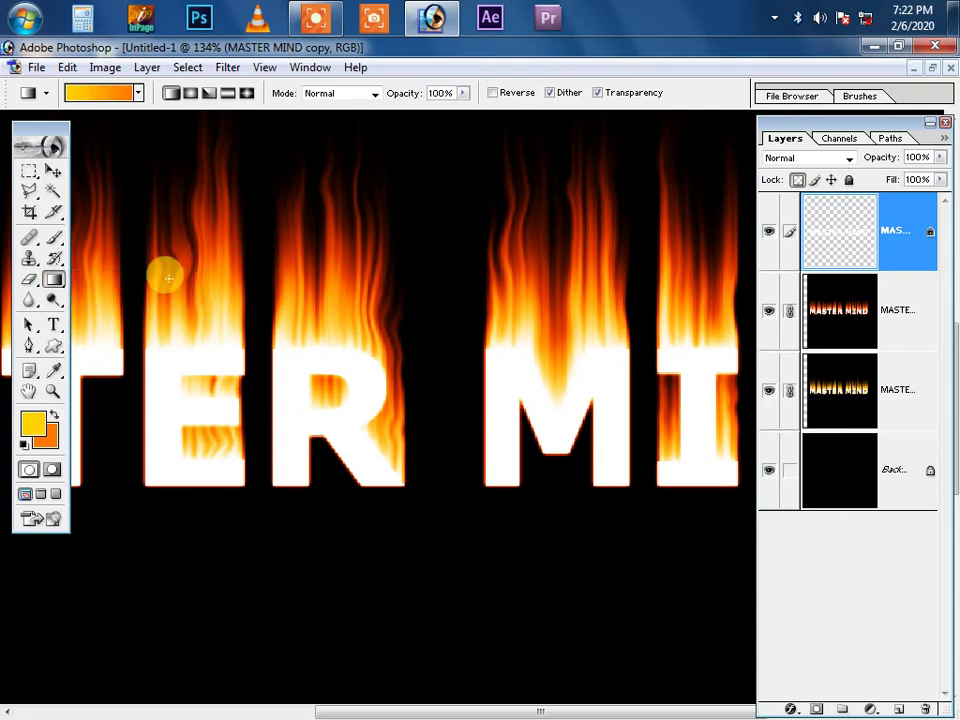
{"action": "left_click", "coordinate": [138, 93]}
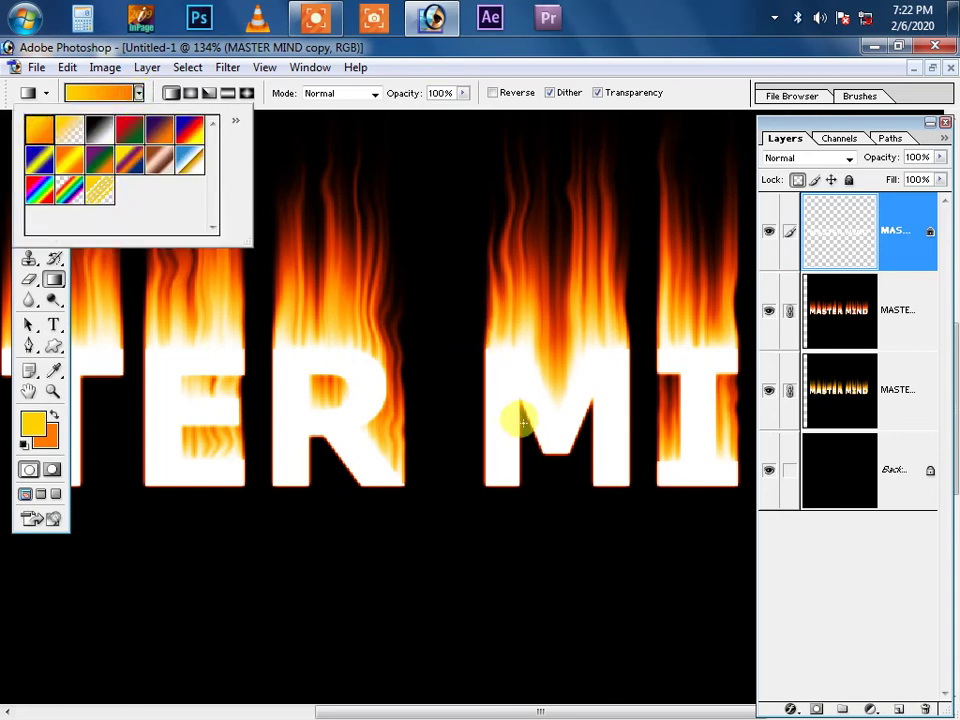
{"action": "left_click", "coordinate": [488, 455]}
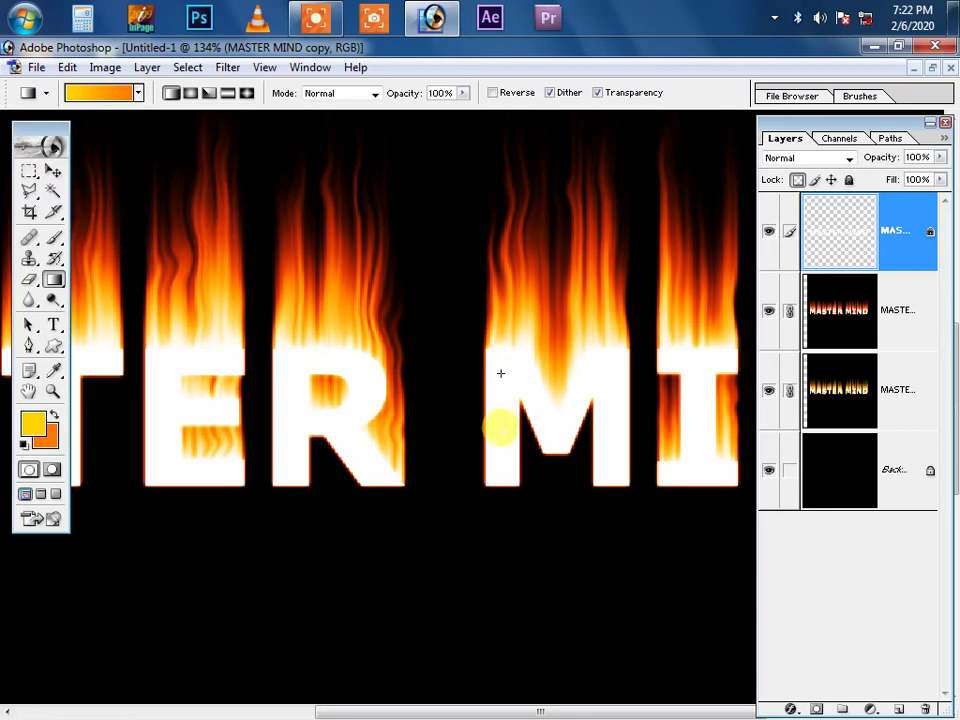
{"action": "left_click_drag", "start_coordinate": [501, 373], "coordinate": [504, 452]}
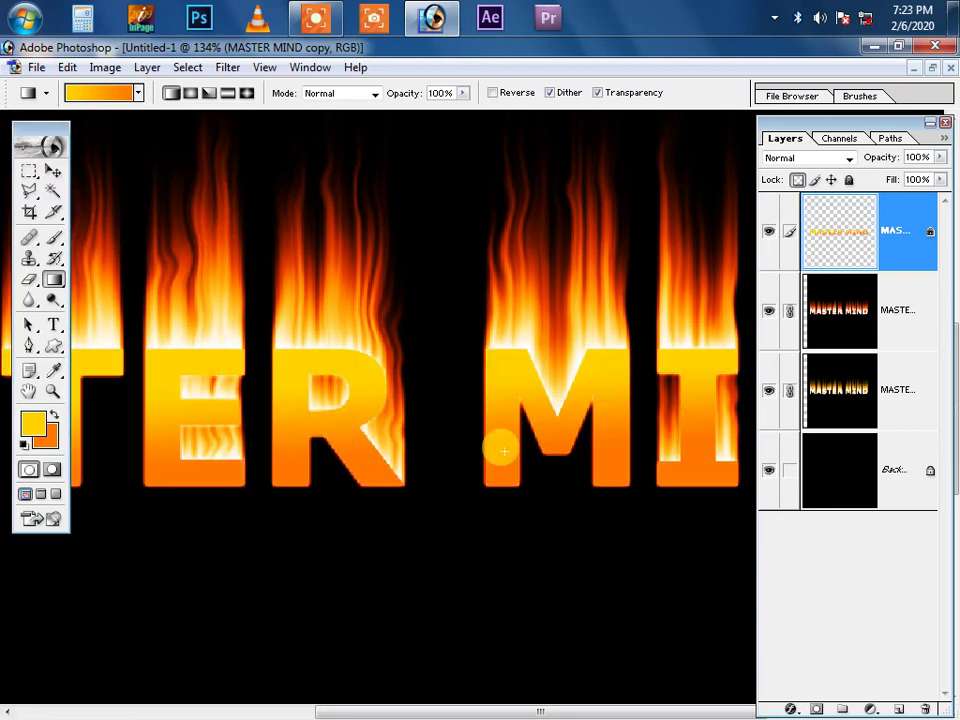
{"action": "key", "text": "ctrl+minus"}
{"action": "key", "text": "ctrl+minus"}
{"action": "key", "text": "ctrl+minus"}
{"action": "key", "text": "ctrl+minus"}
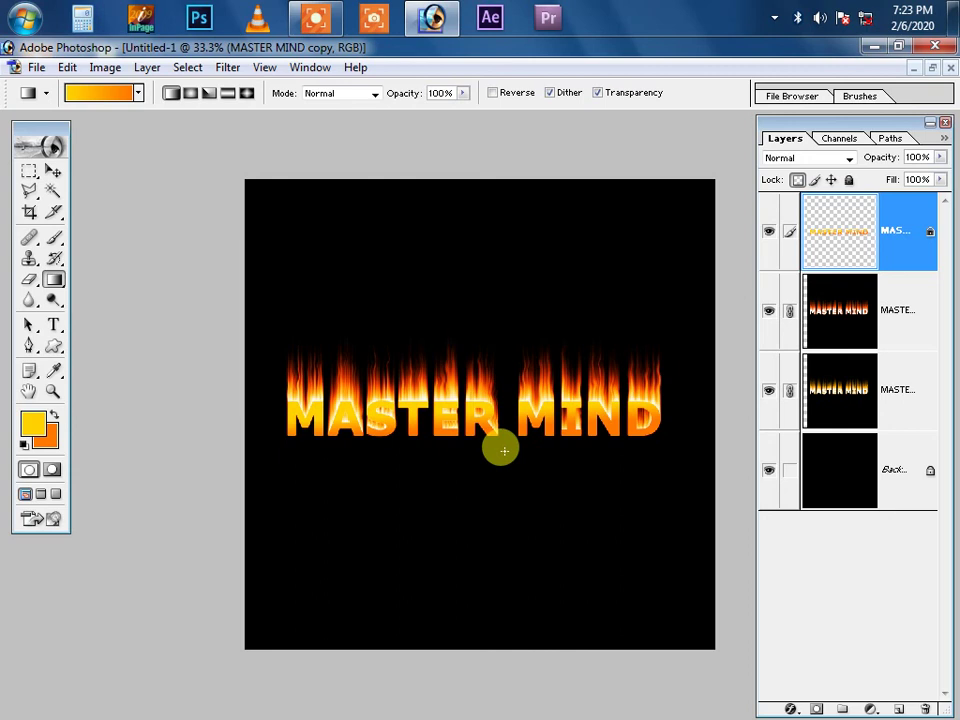
- Undo the old gradient and redraw the yellow-to-orange gradient down the full letter height
{"action": "key", "text": "ctrl+z"}
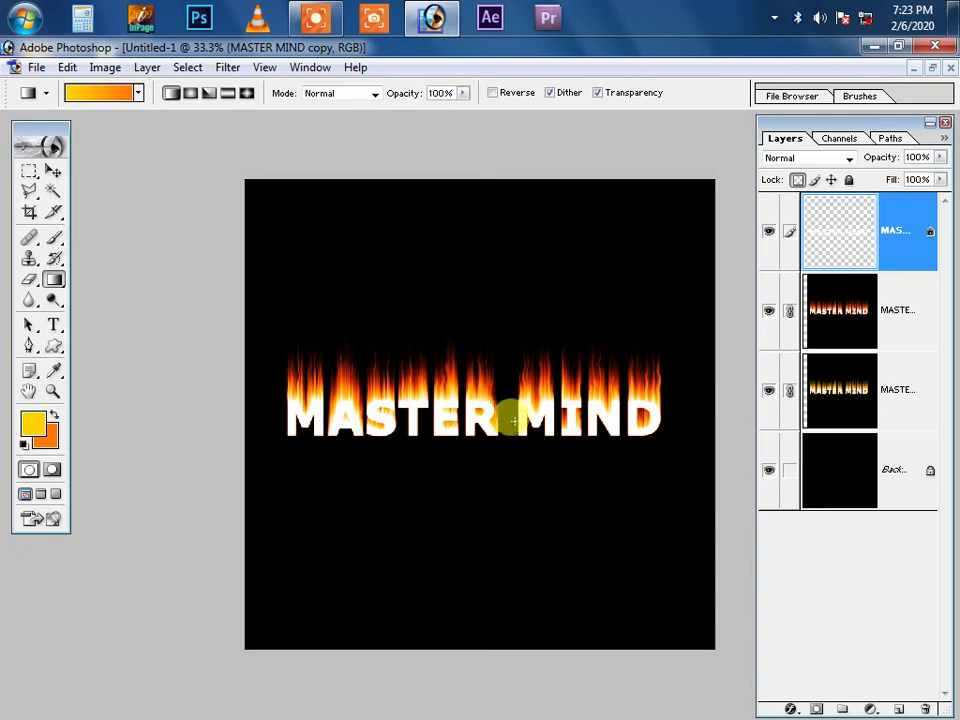
{"action": "left_click_drag", "start_coordinate": [457, 354], "coordinate": [560, 524]}
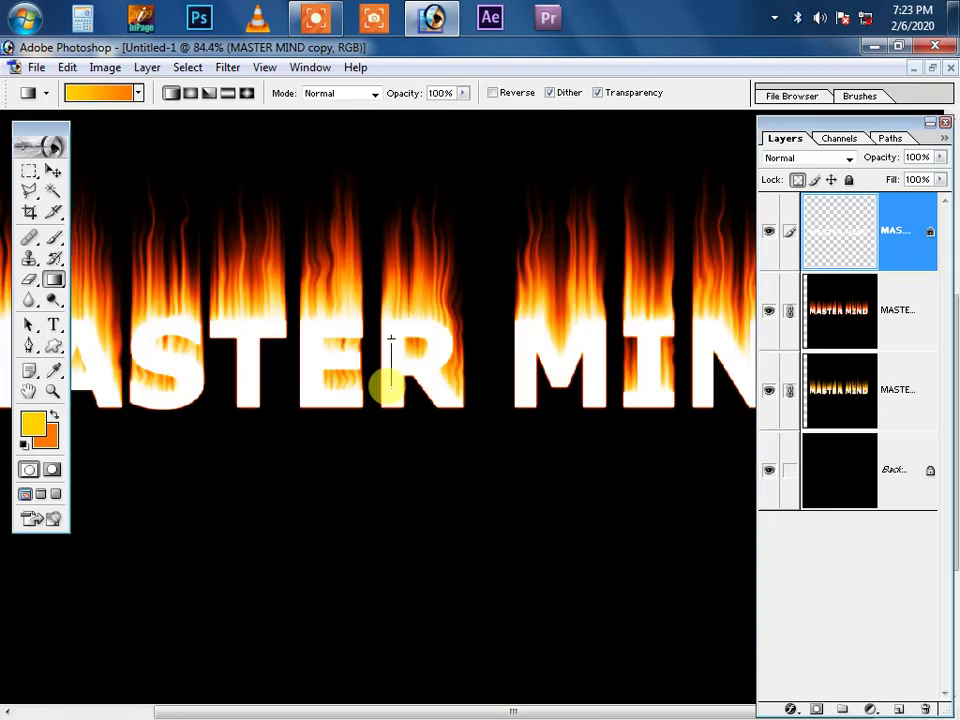
{"action": "left_click_drag", "start_coordinate": [390, 337], "coordinate": [390, 405]}
{"action": "right_click", "coordinate": [478, 476]}
{"action": "left_click", "coordinate": [500, 488]}
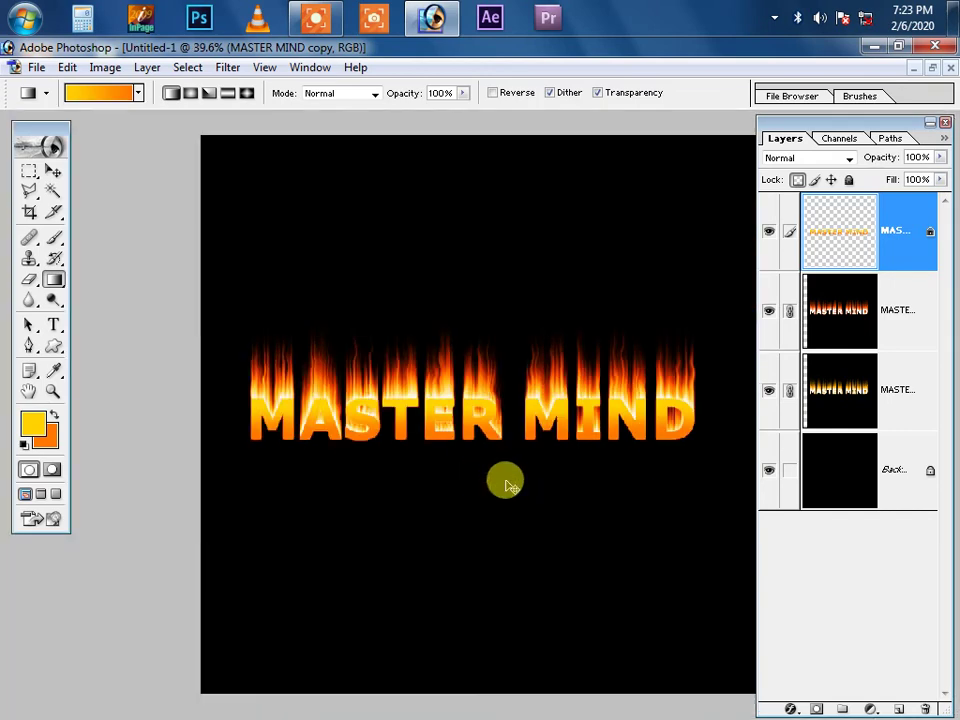
- Apply a no-change Free Transform to the gradient text layer and fit the image on screen
{"action": "key", "text": "ctrl+t"}
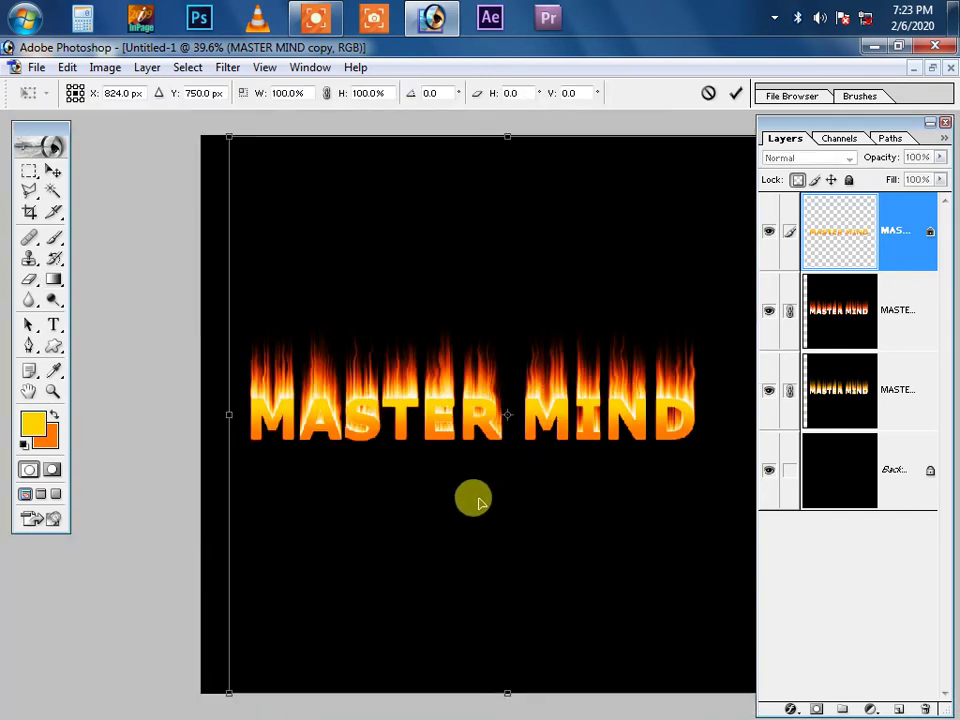
{"action": "key", "text": "Return"}
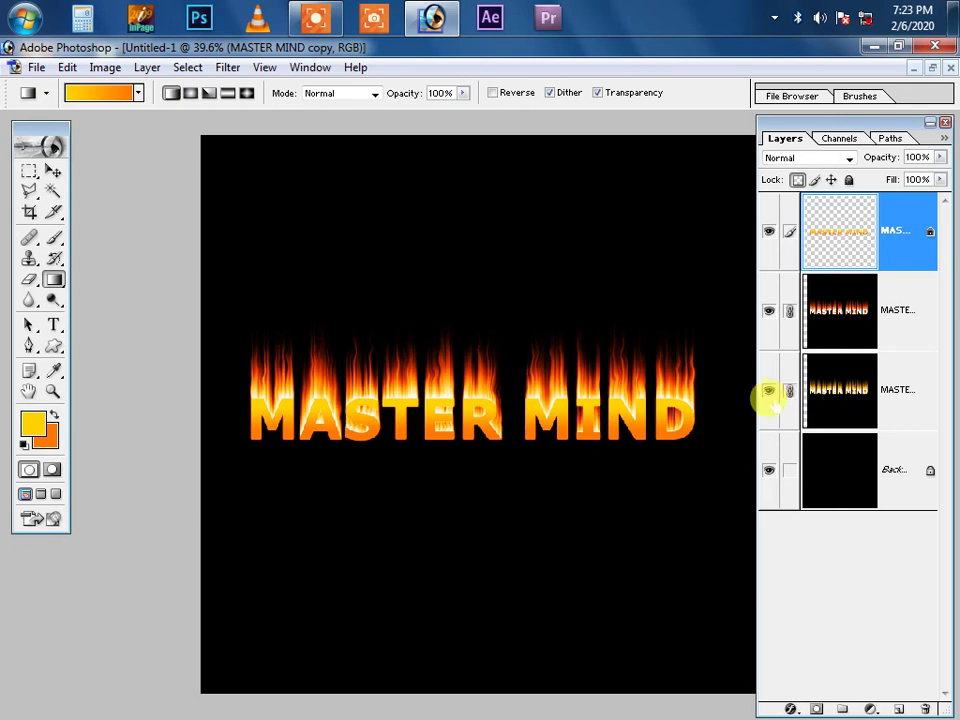
{"action": "left_click_drag", "start_coordinate": [437, 336], "coordinate": [621, 519]}
{"action": "right_click", "coordinate": [575, 446]}
{"action": "left_click", "coordinate": [578, 450]}
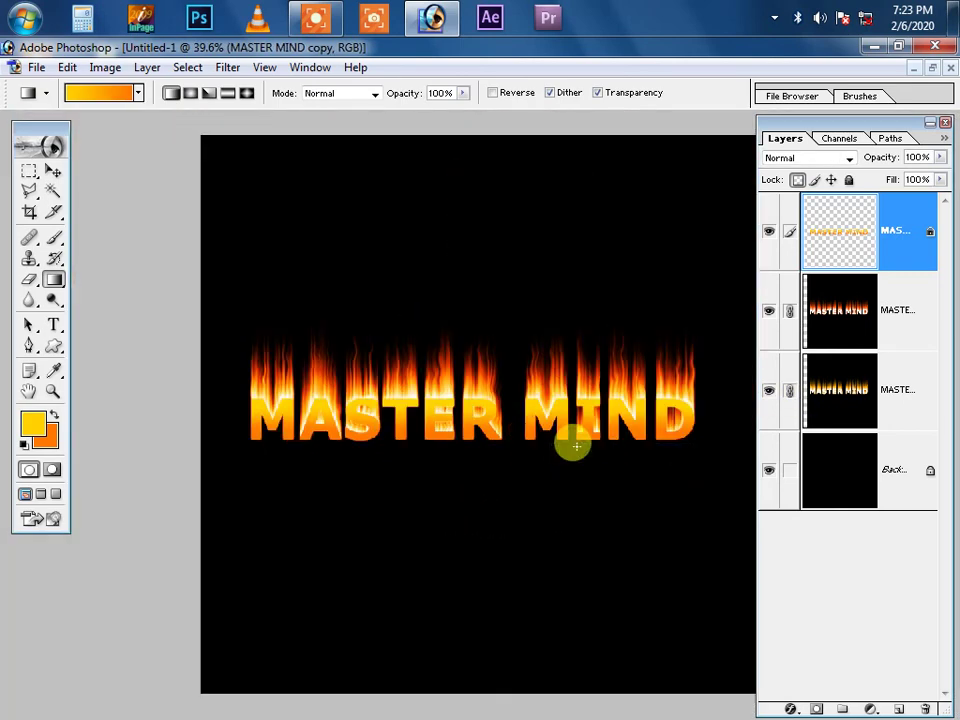